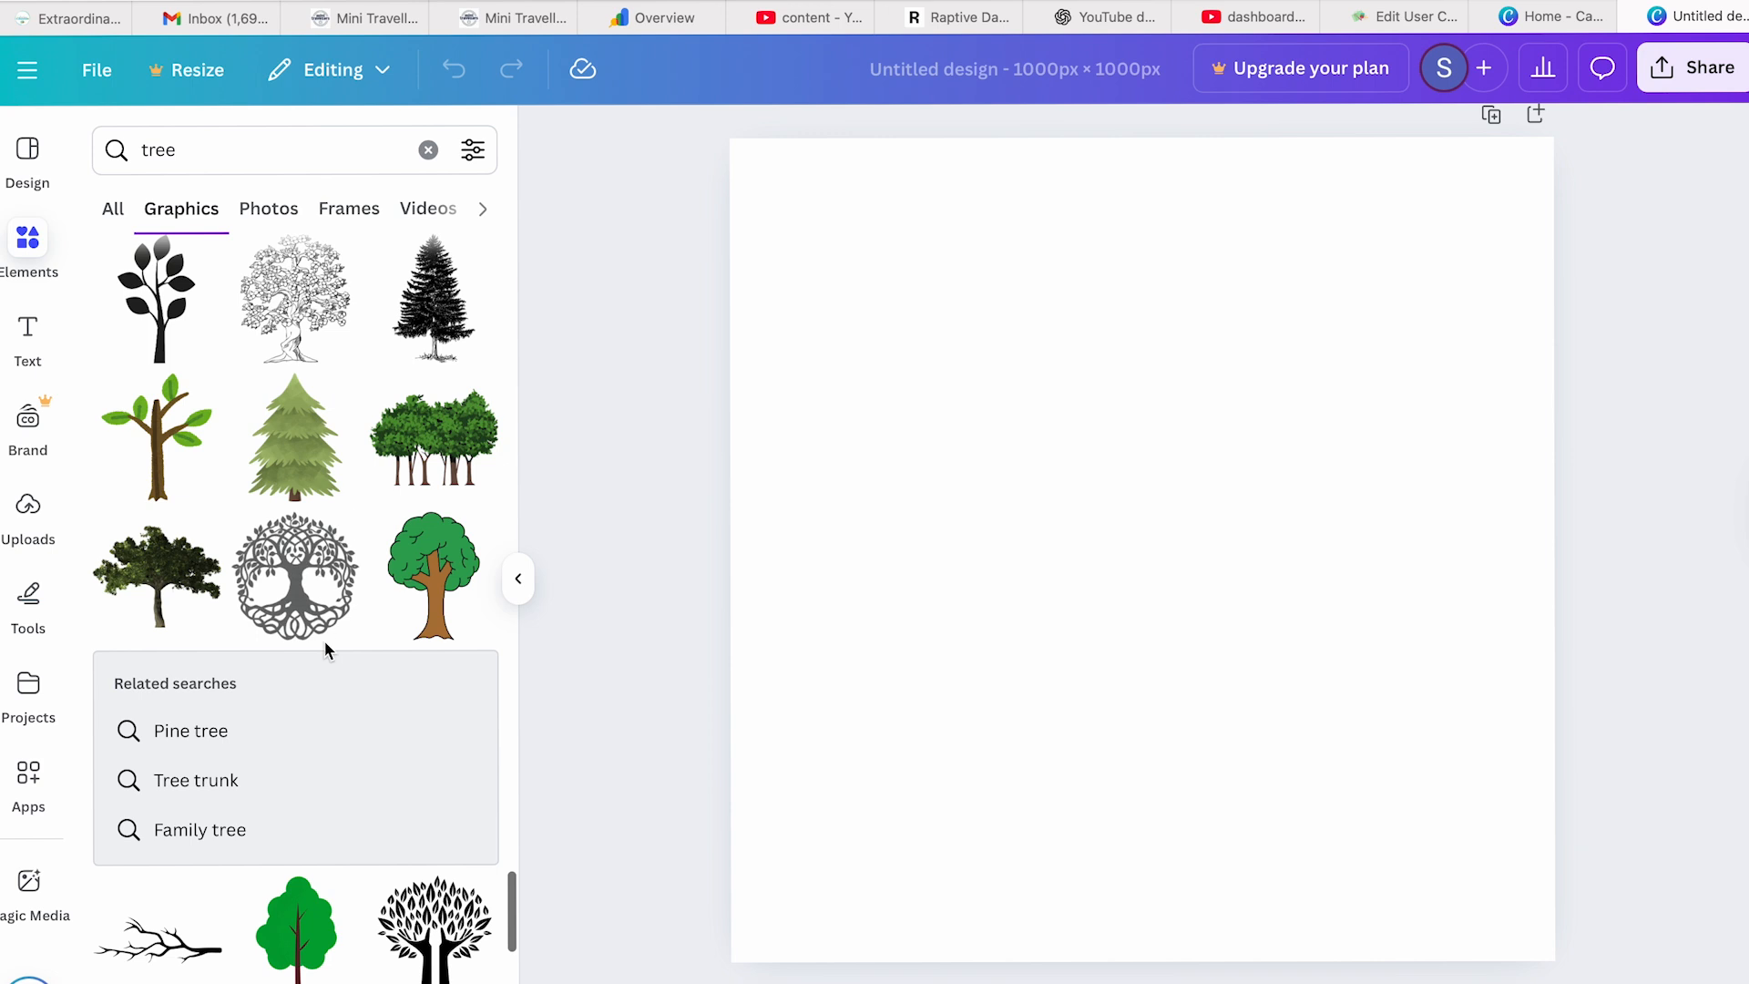
- Add the circular tree of life graphic to the blank 1000 × 1000 px design and download the design as a JPG
scroll(286, 558, down, 3)
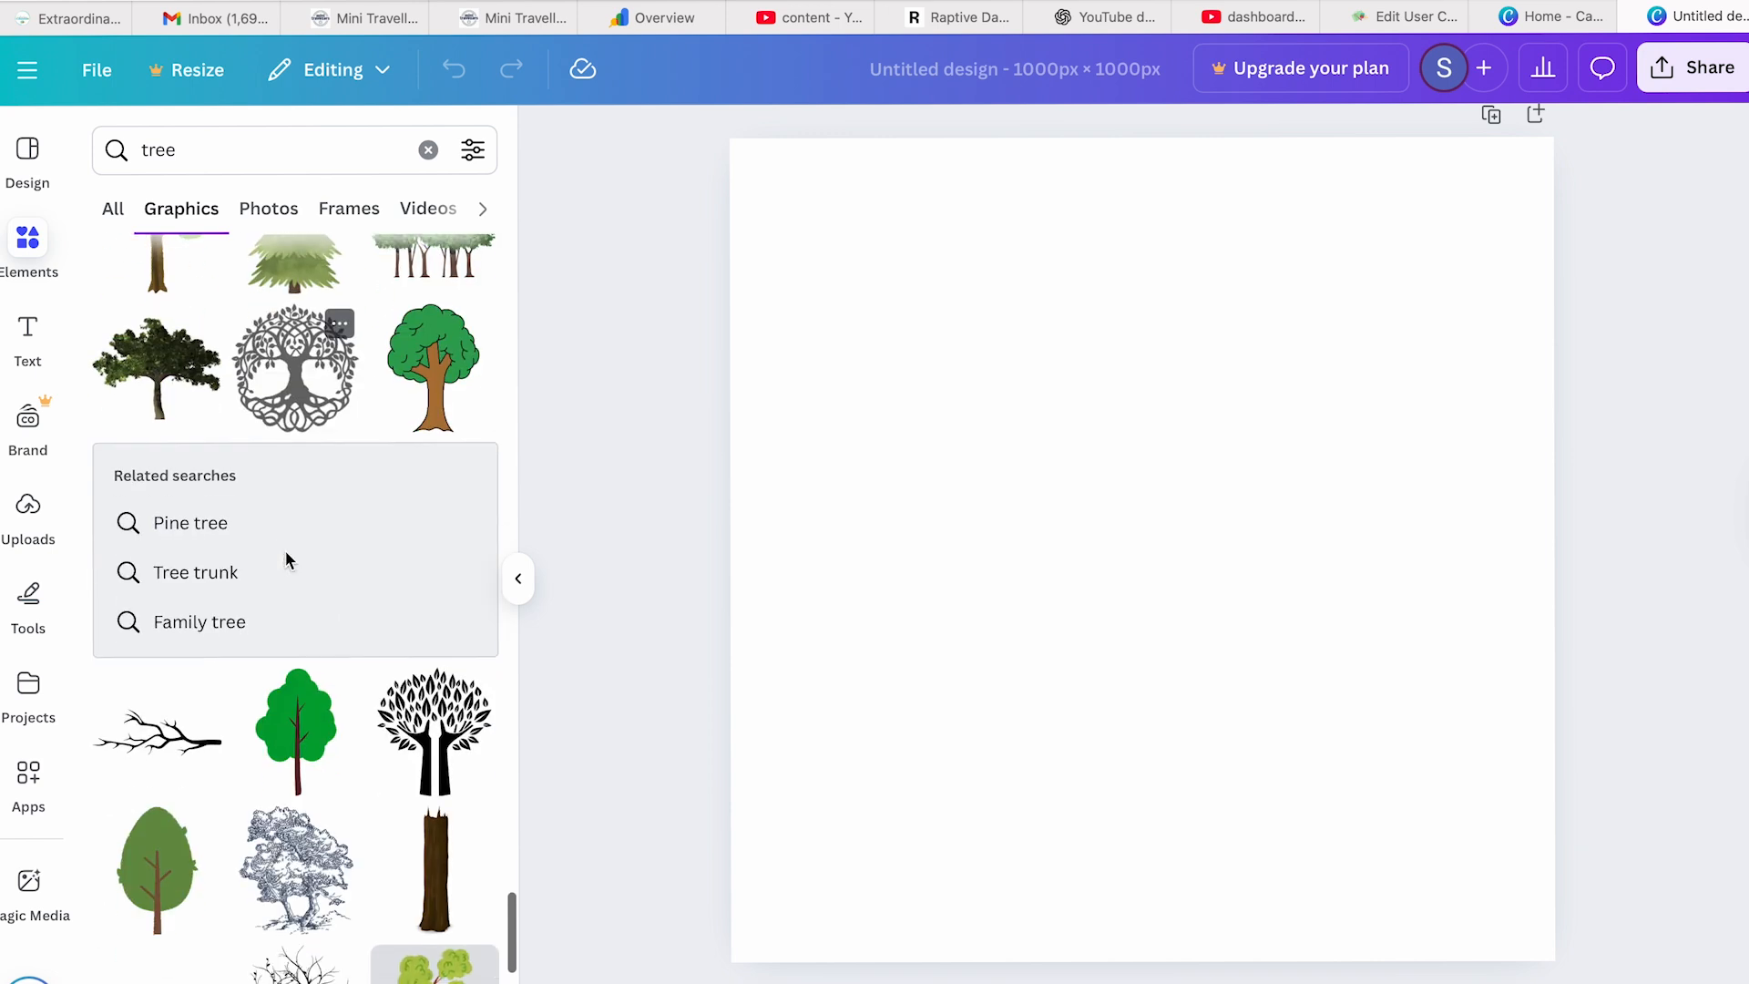
click(286, 356)
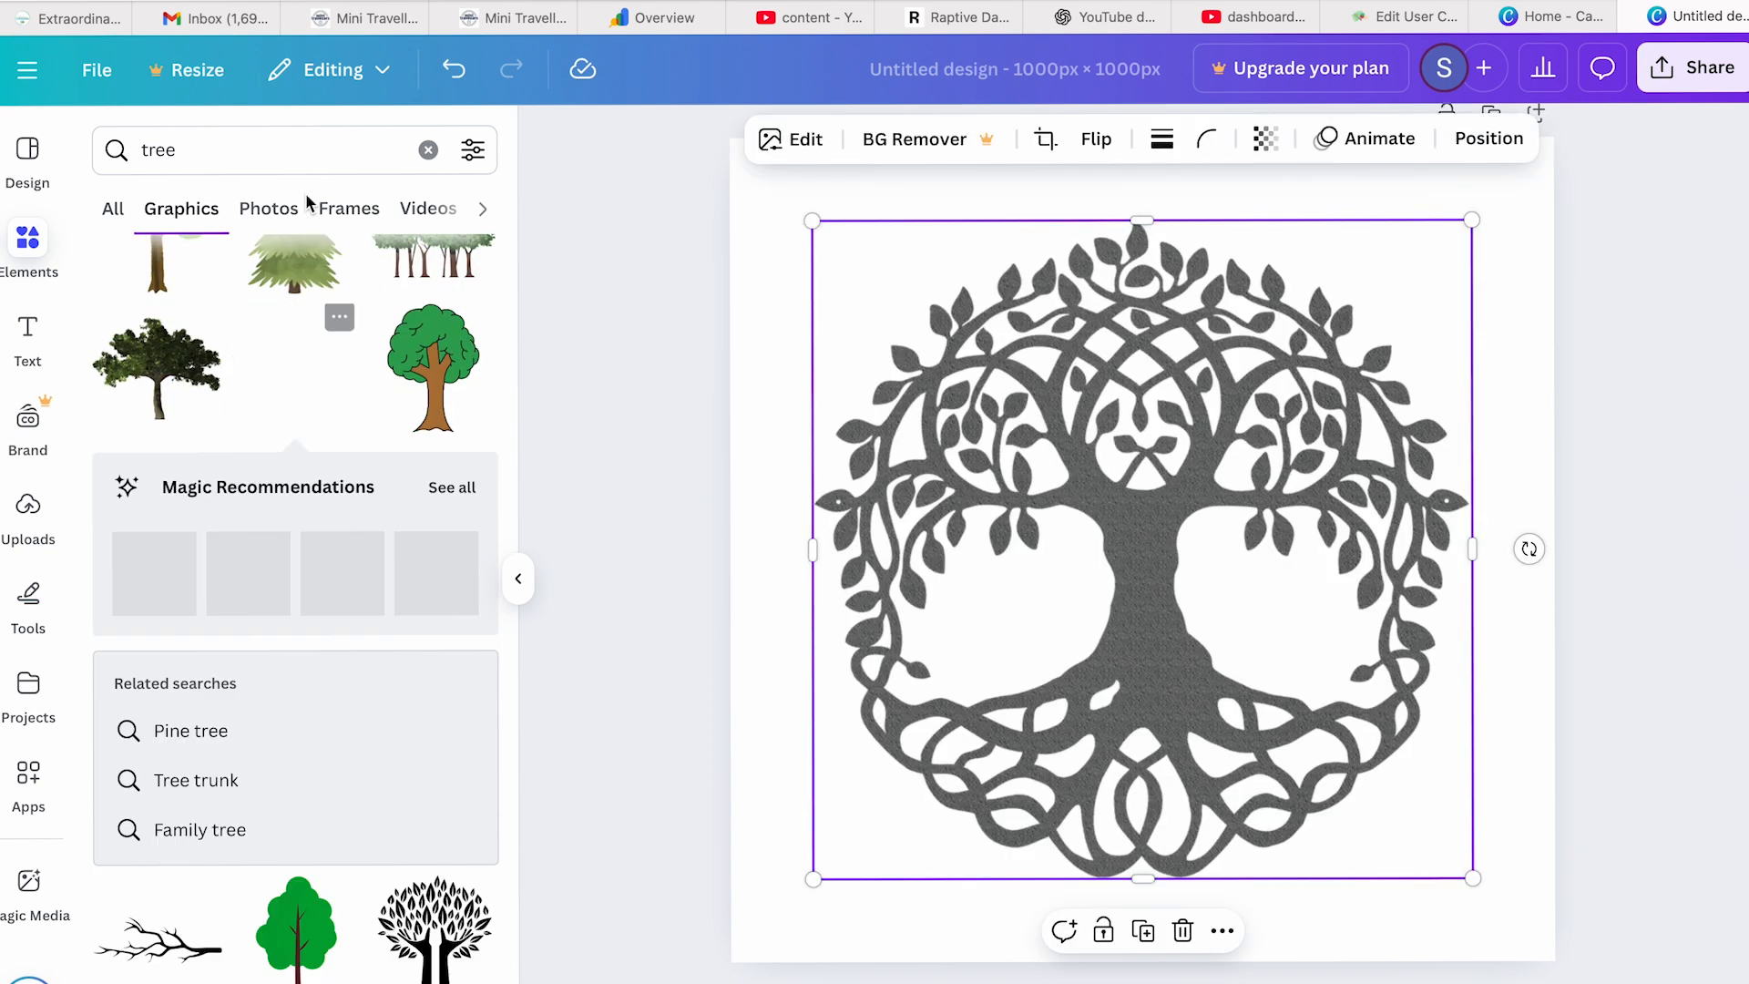
click(1691, 68)
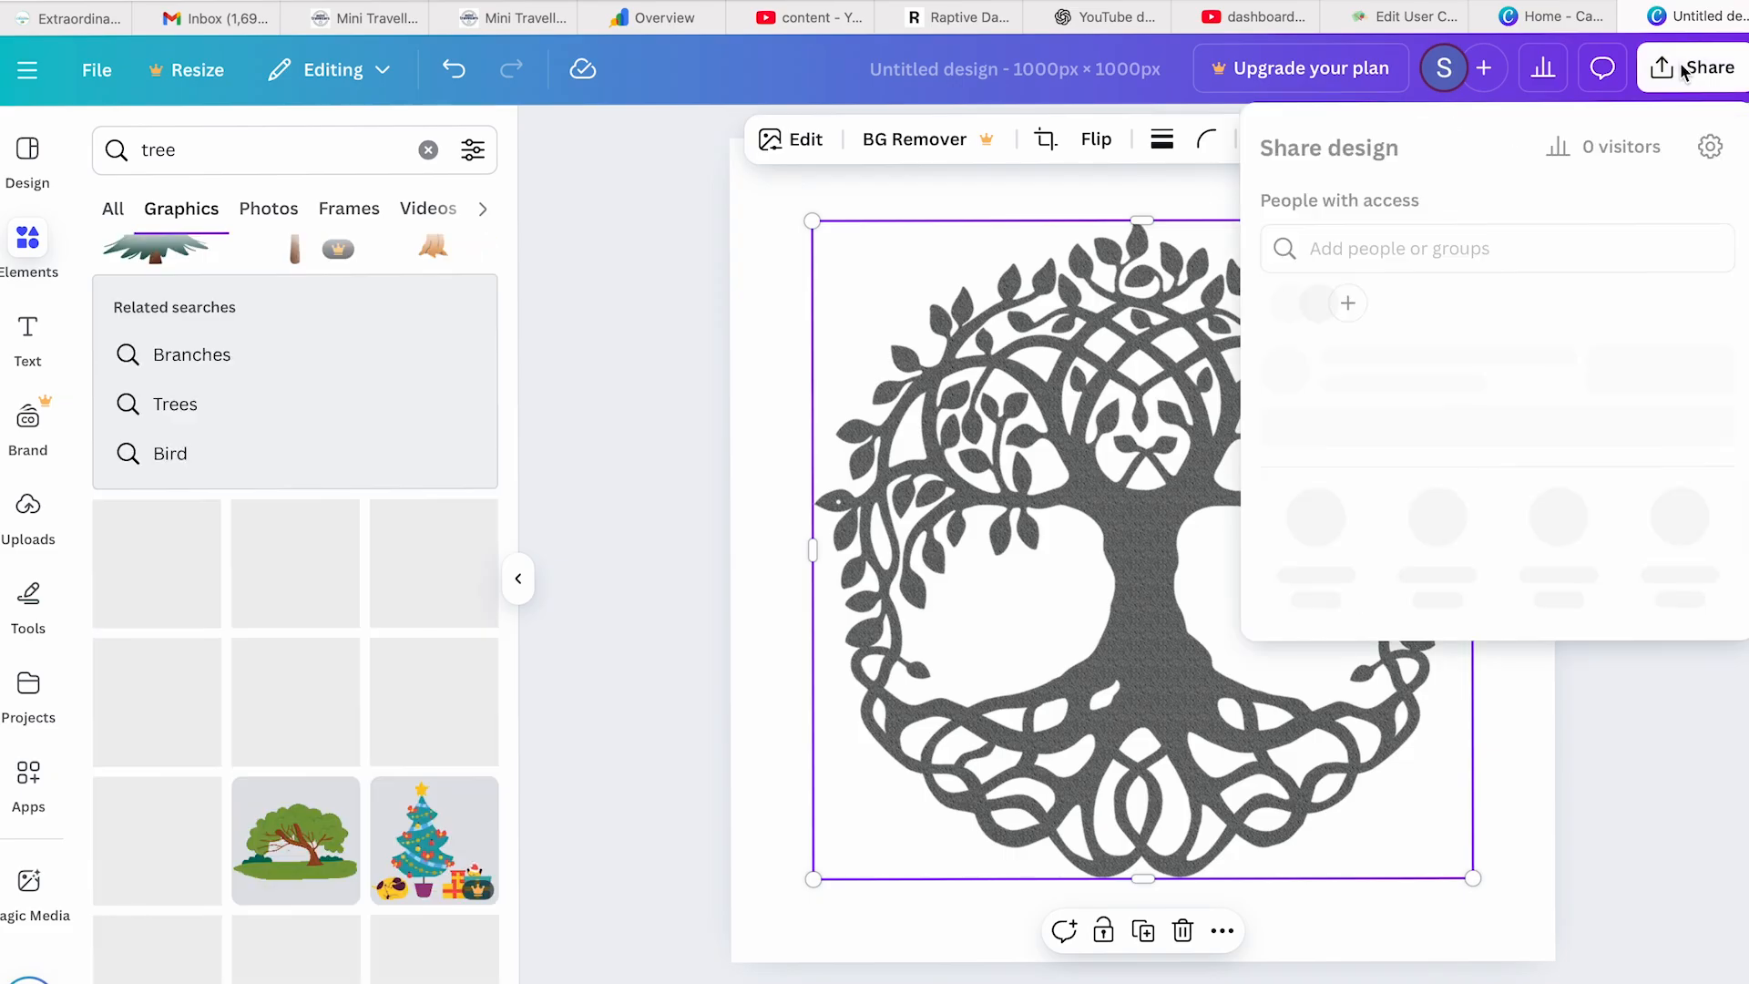
click(1316, 587)
click(1323, 241)
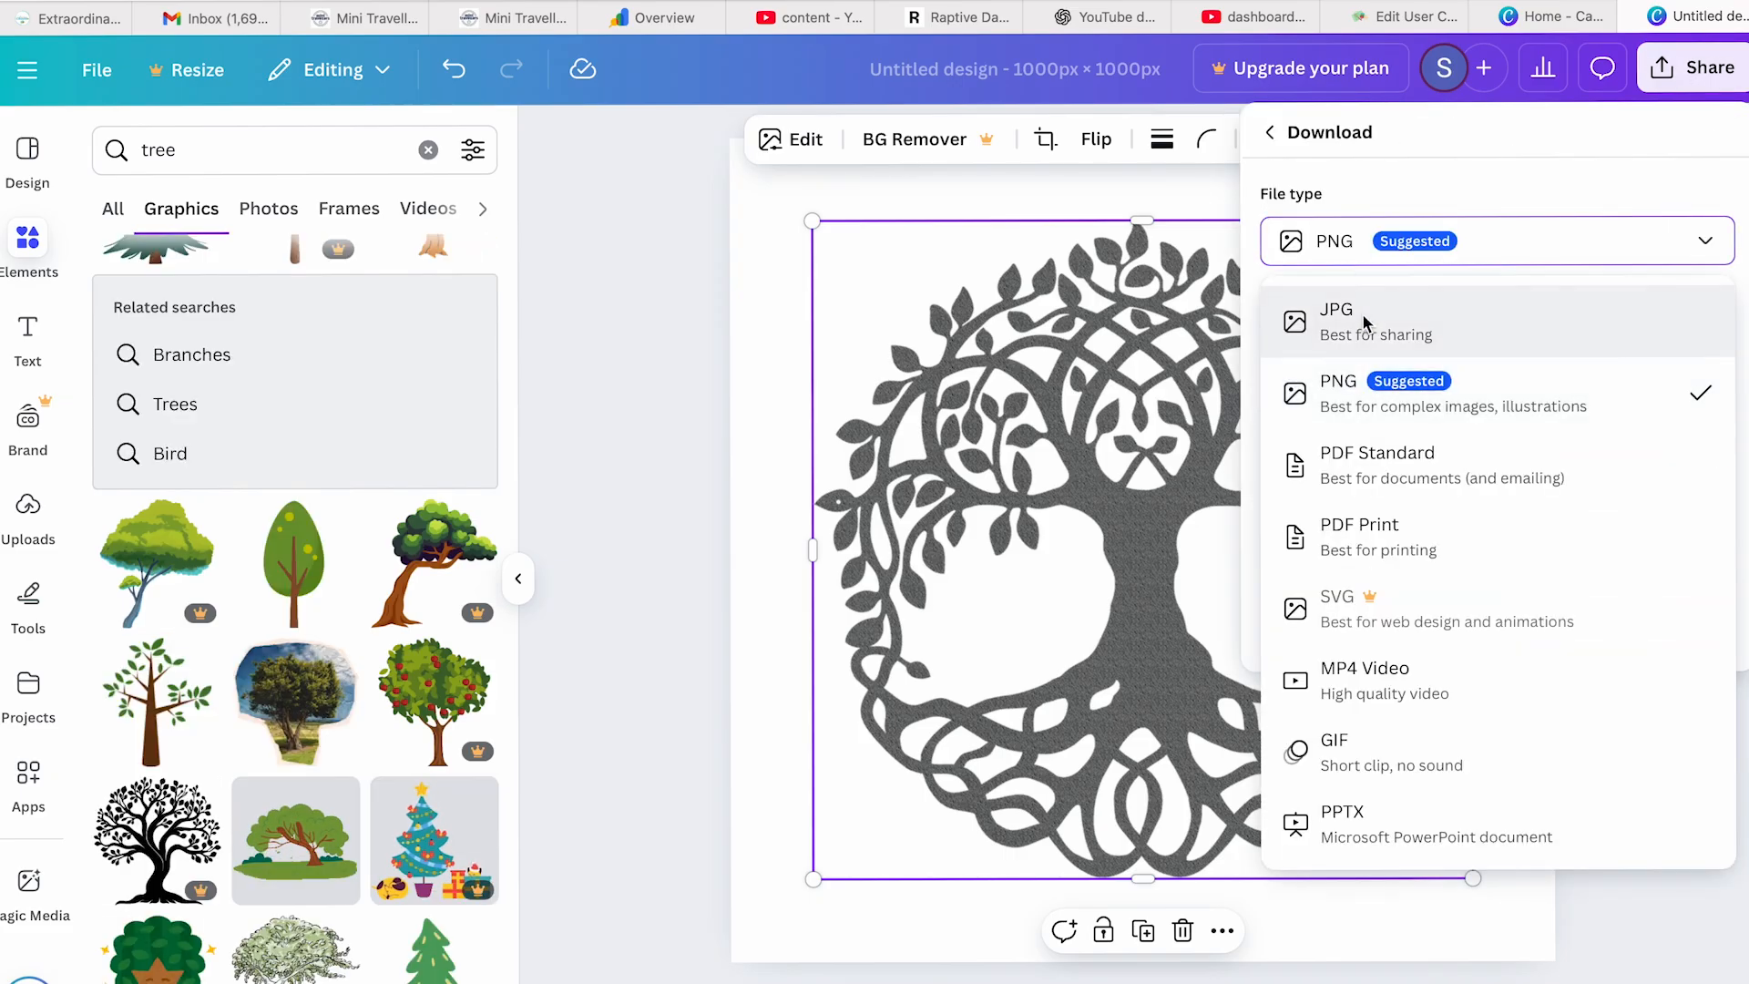
click(1364, 321)
click(1495, 660)
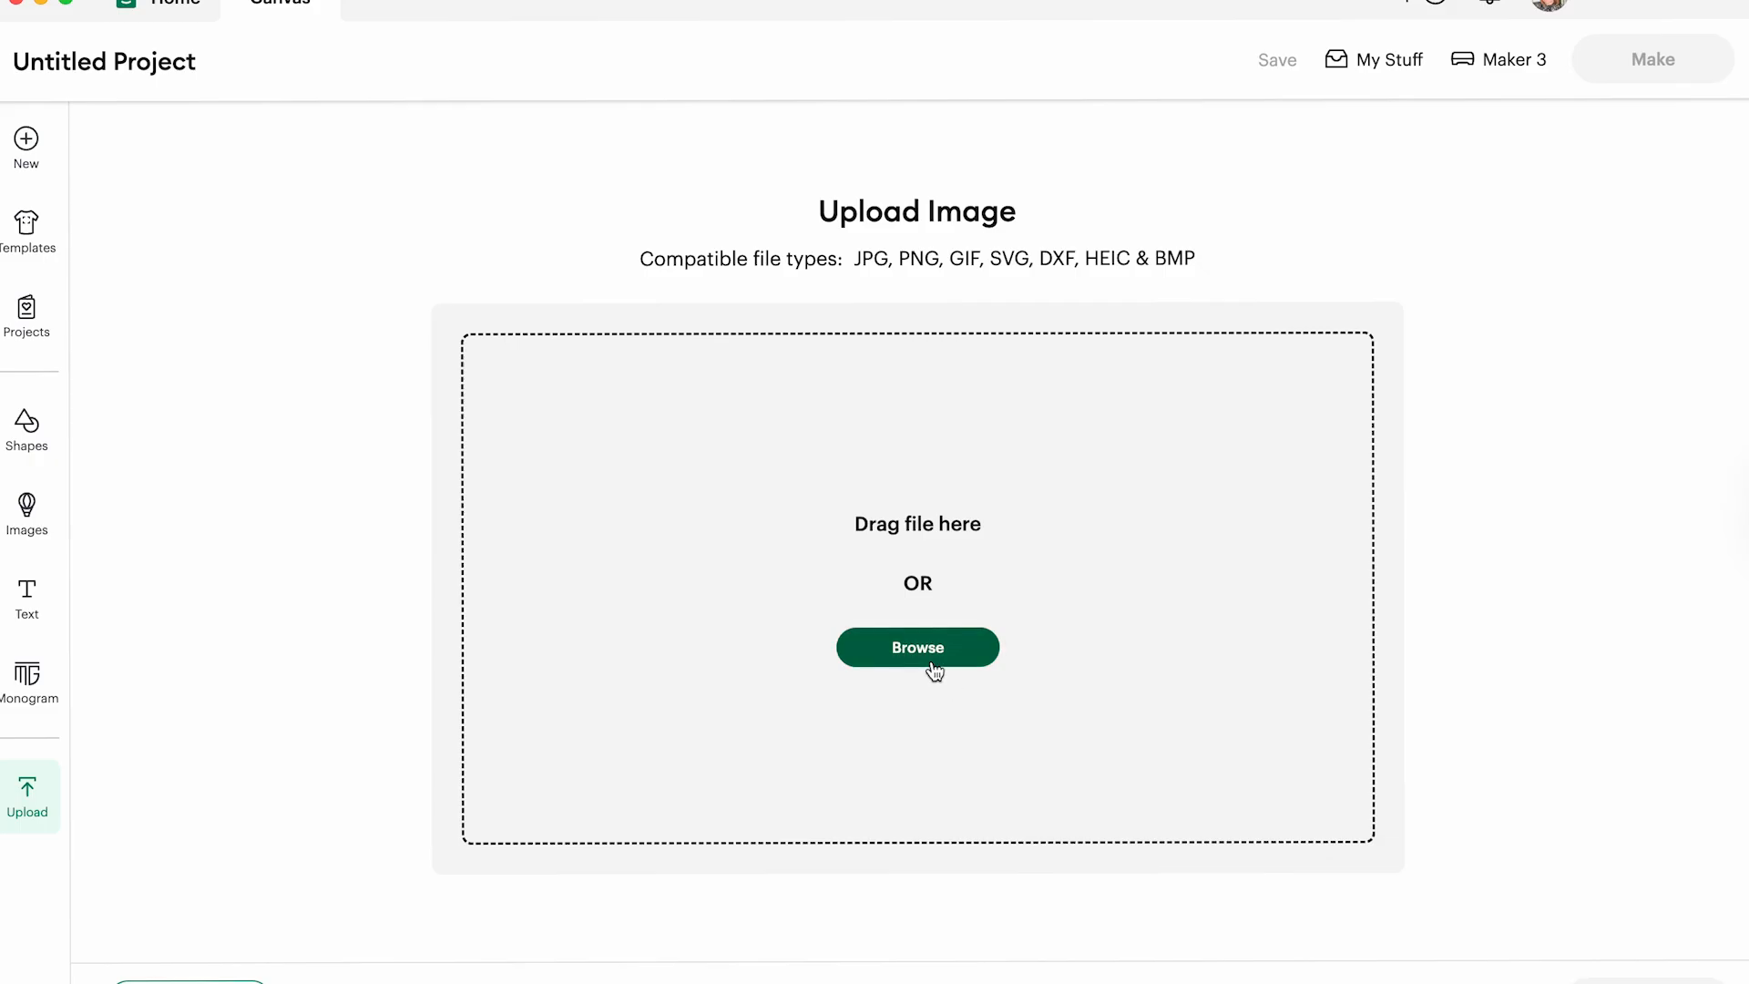
- Switch to Cricut Design Space, upload the downloaded tree image, and remove its white background around the tree
click(934, 671)
click(1297, 736)
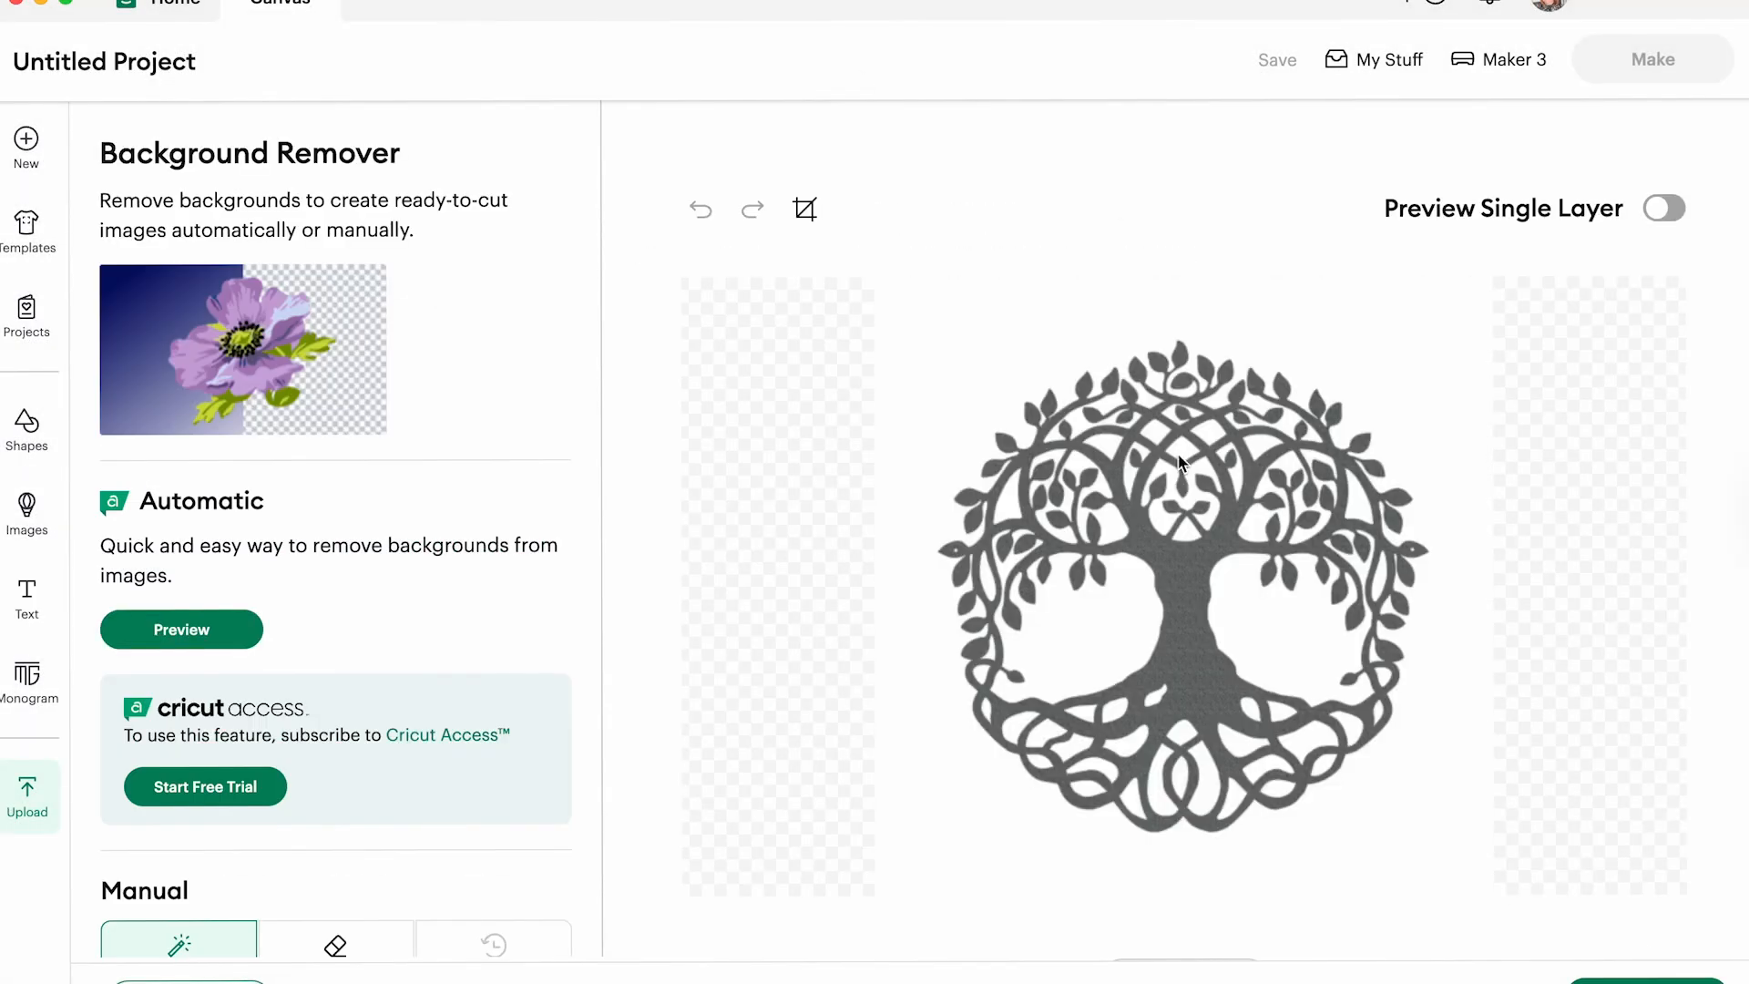
click(1034, 319)
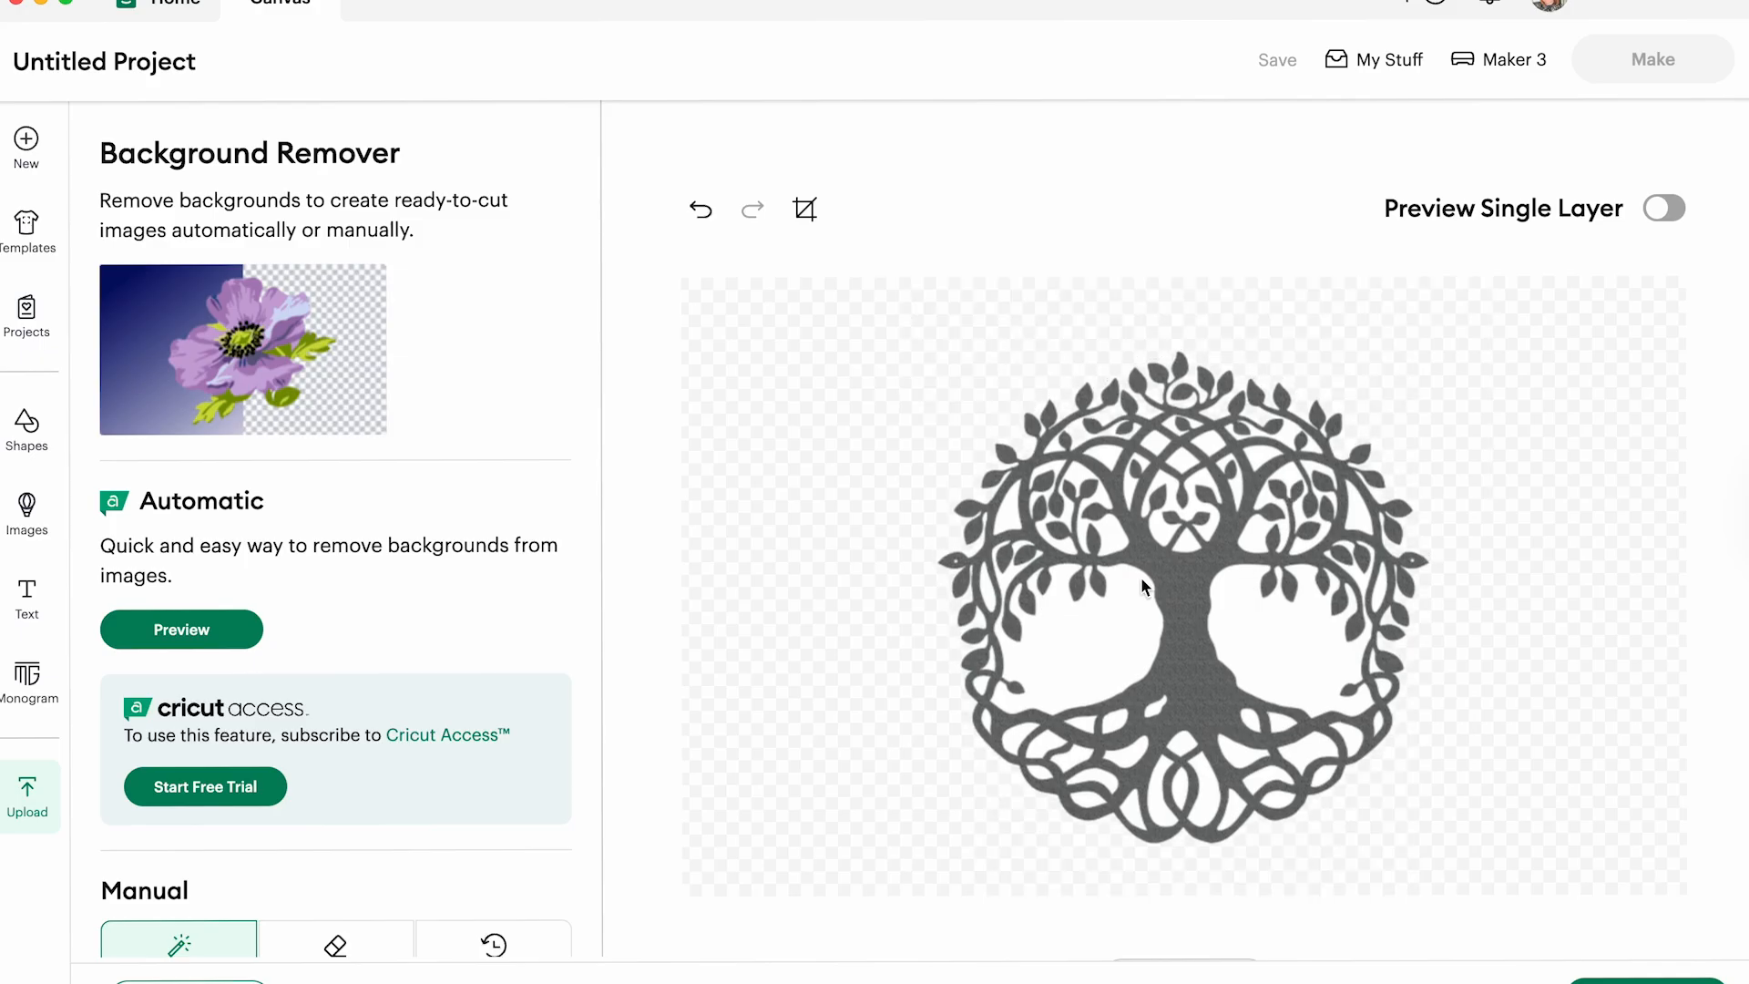
scroll(1364, 940, down, 1)
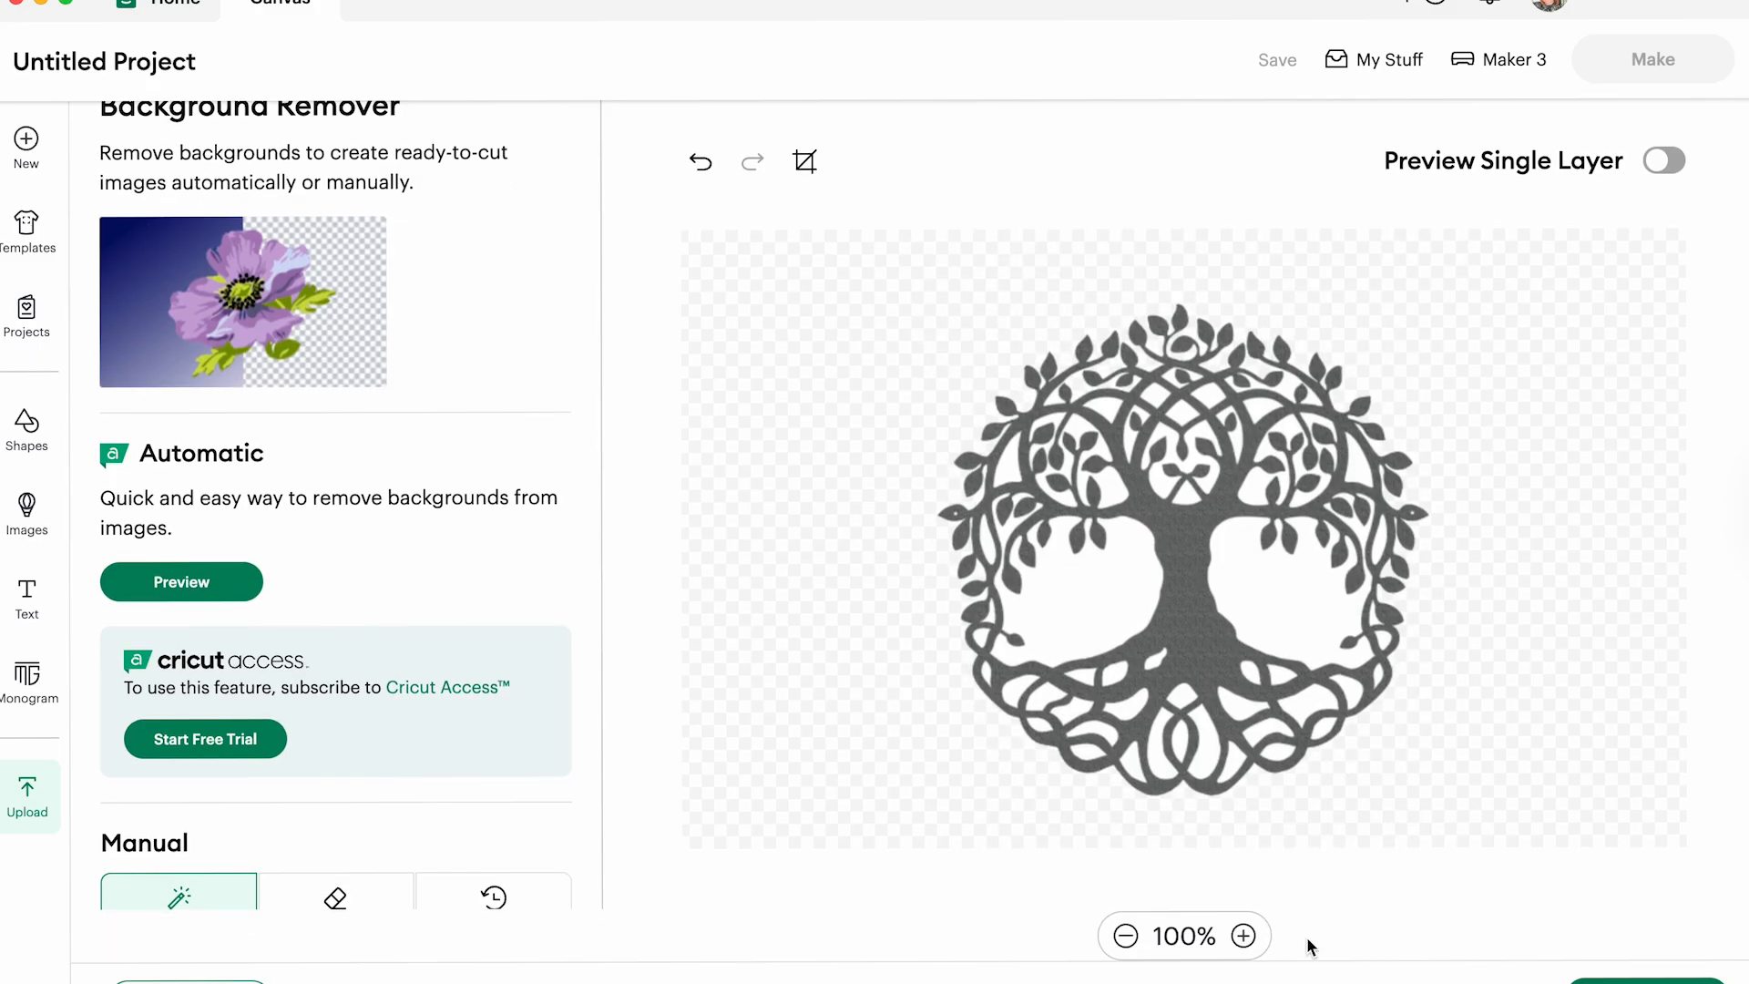
click(1242, 936)
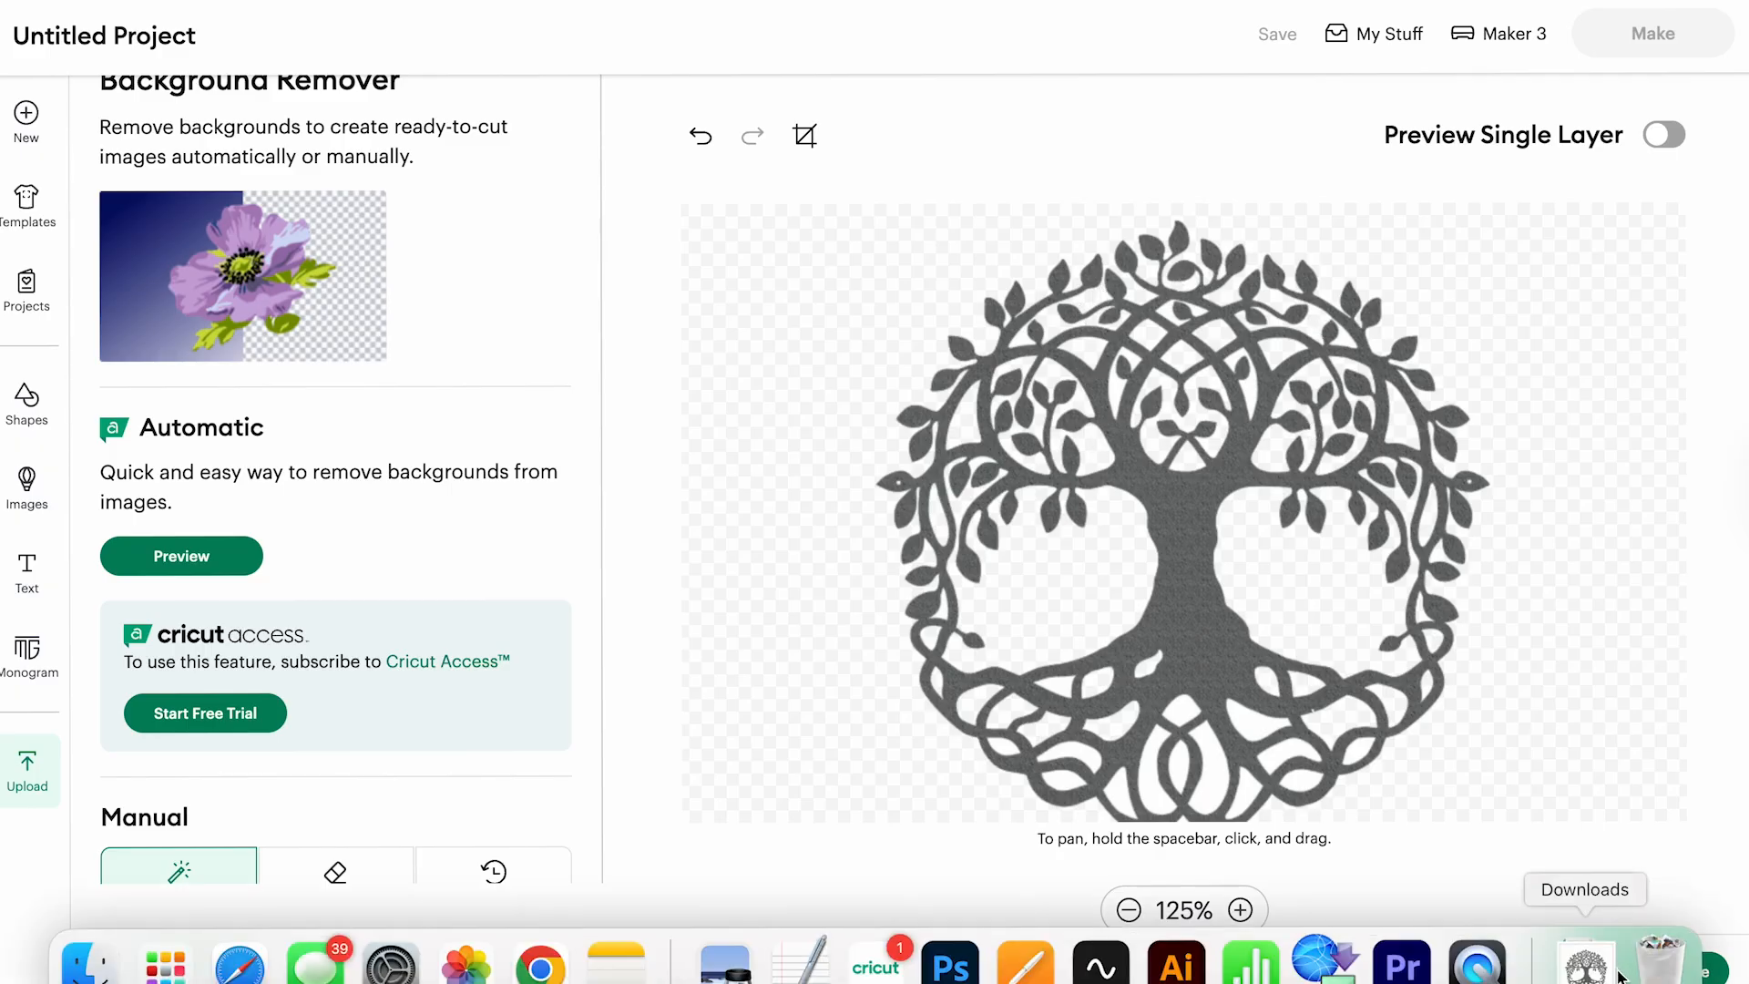
- Convert the upload to a Single Layer image and add it to the canvas
click(1673, 977)
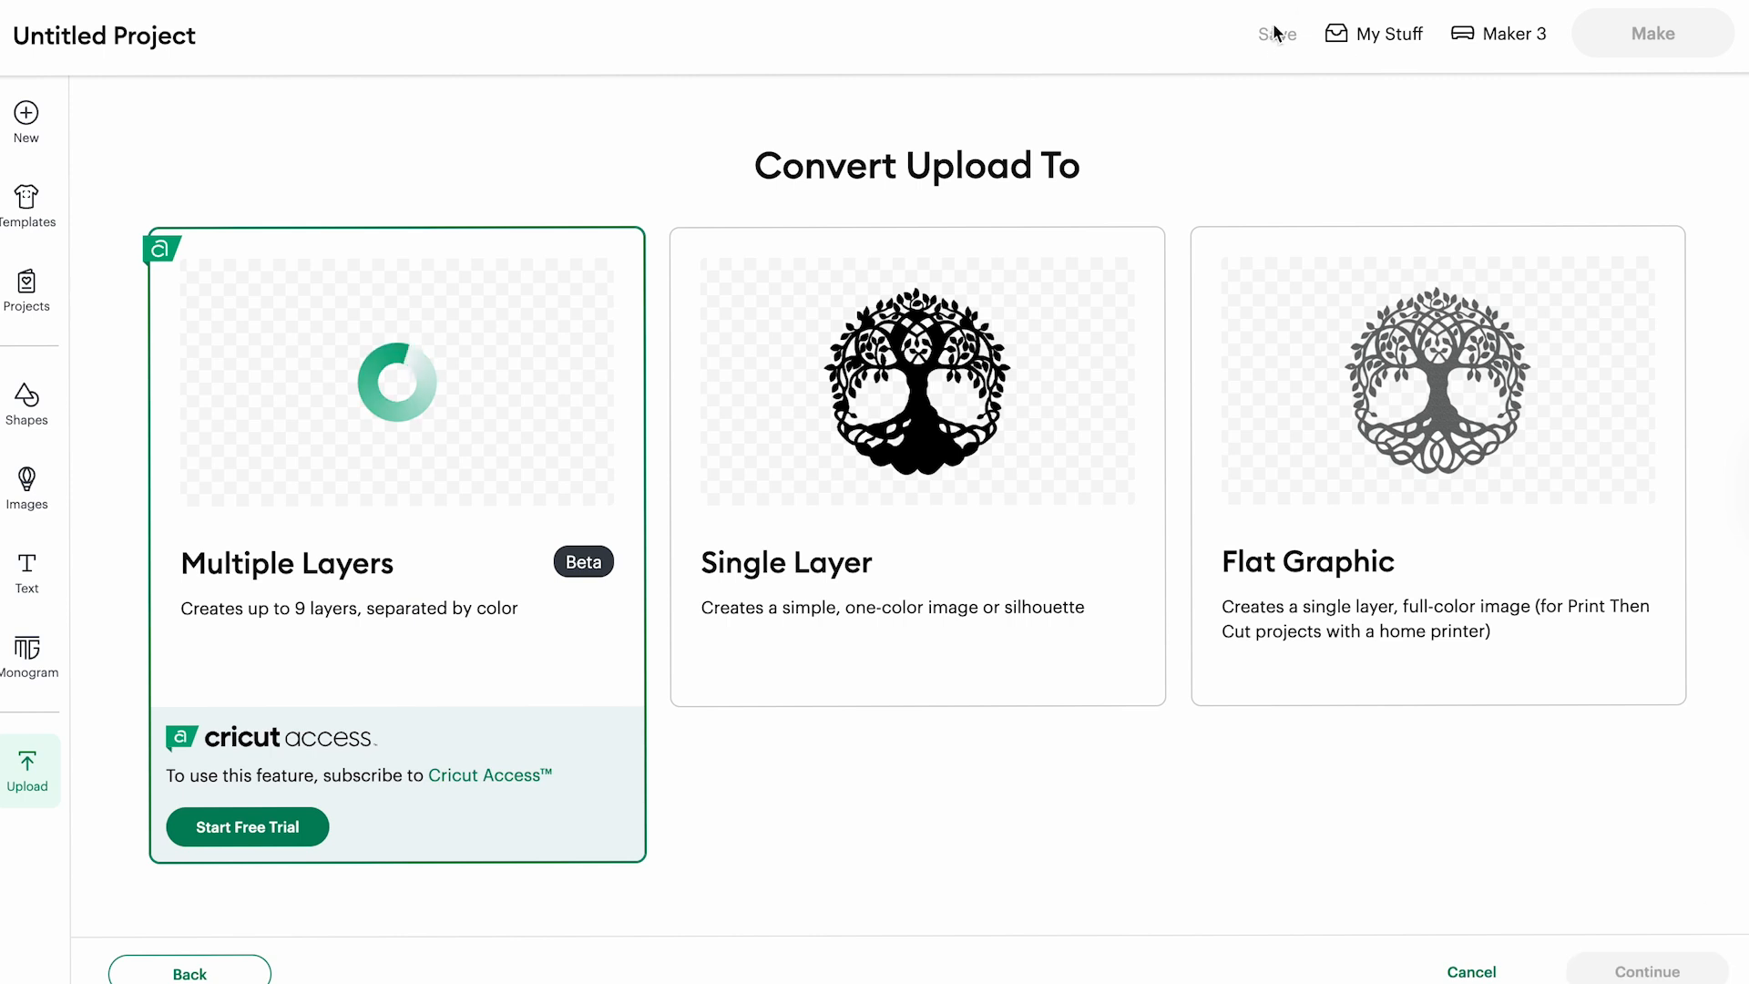
click(934, 356)
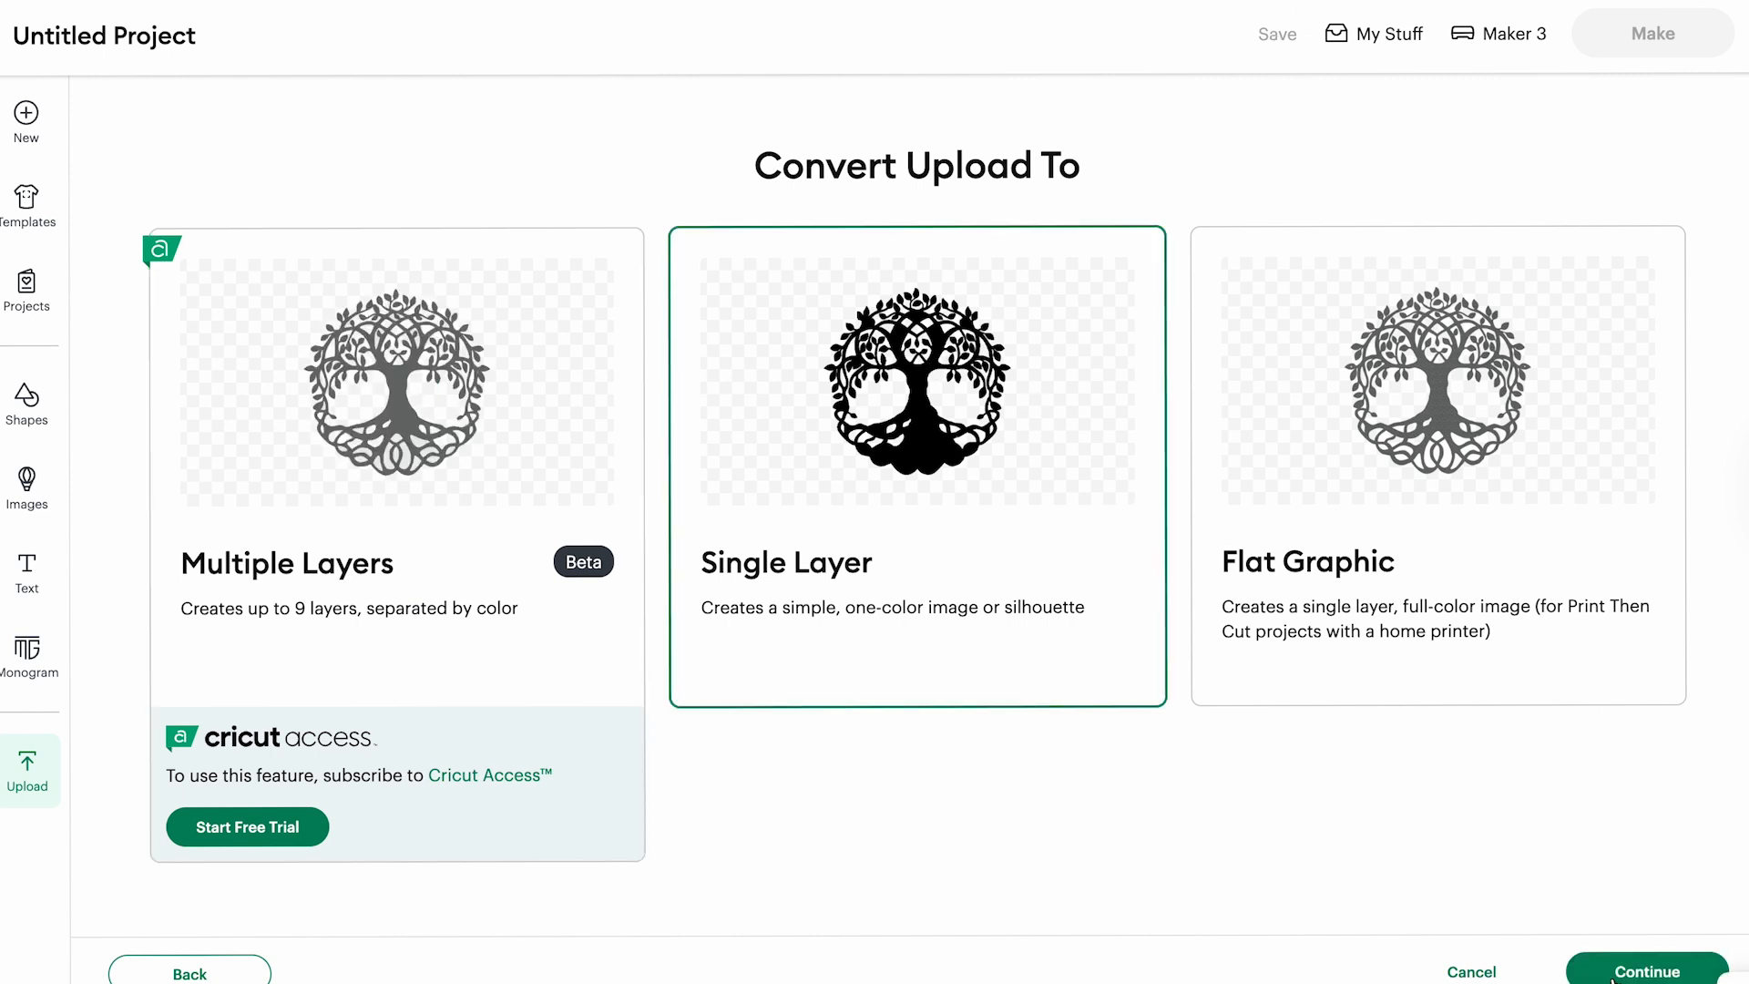
click(1644, 973)
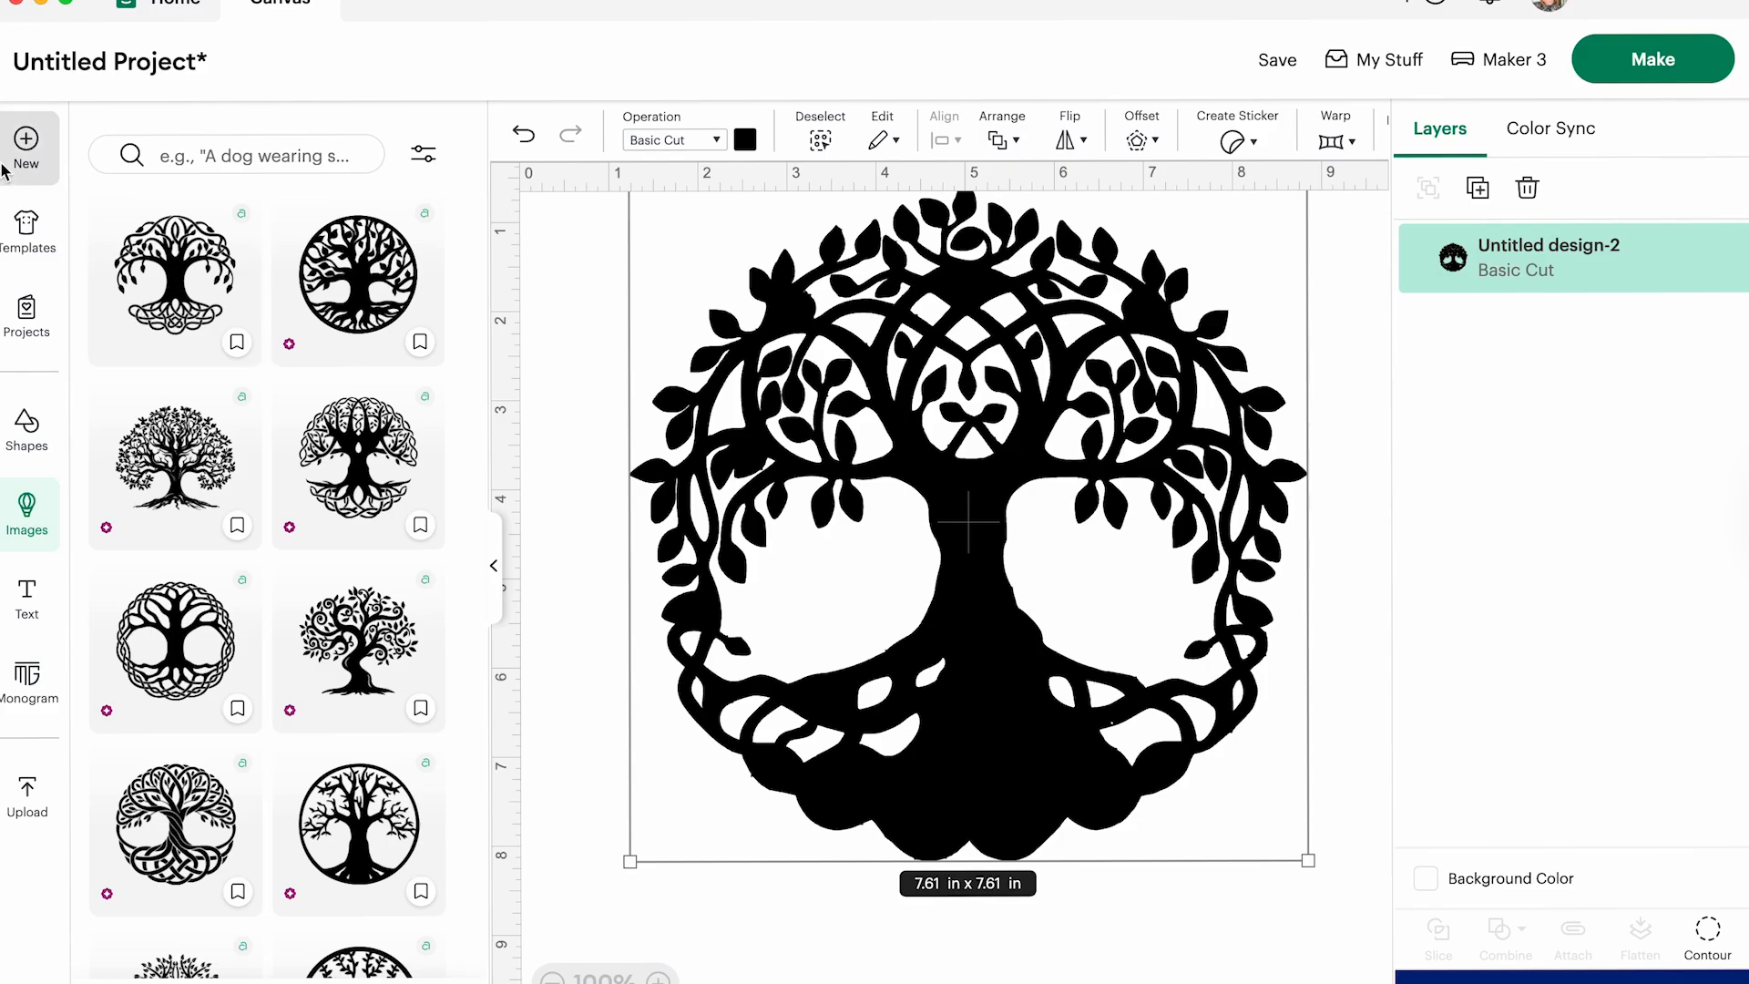
click(491, 569)
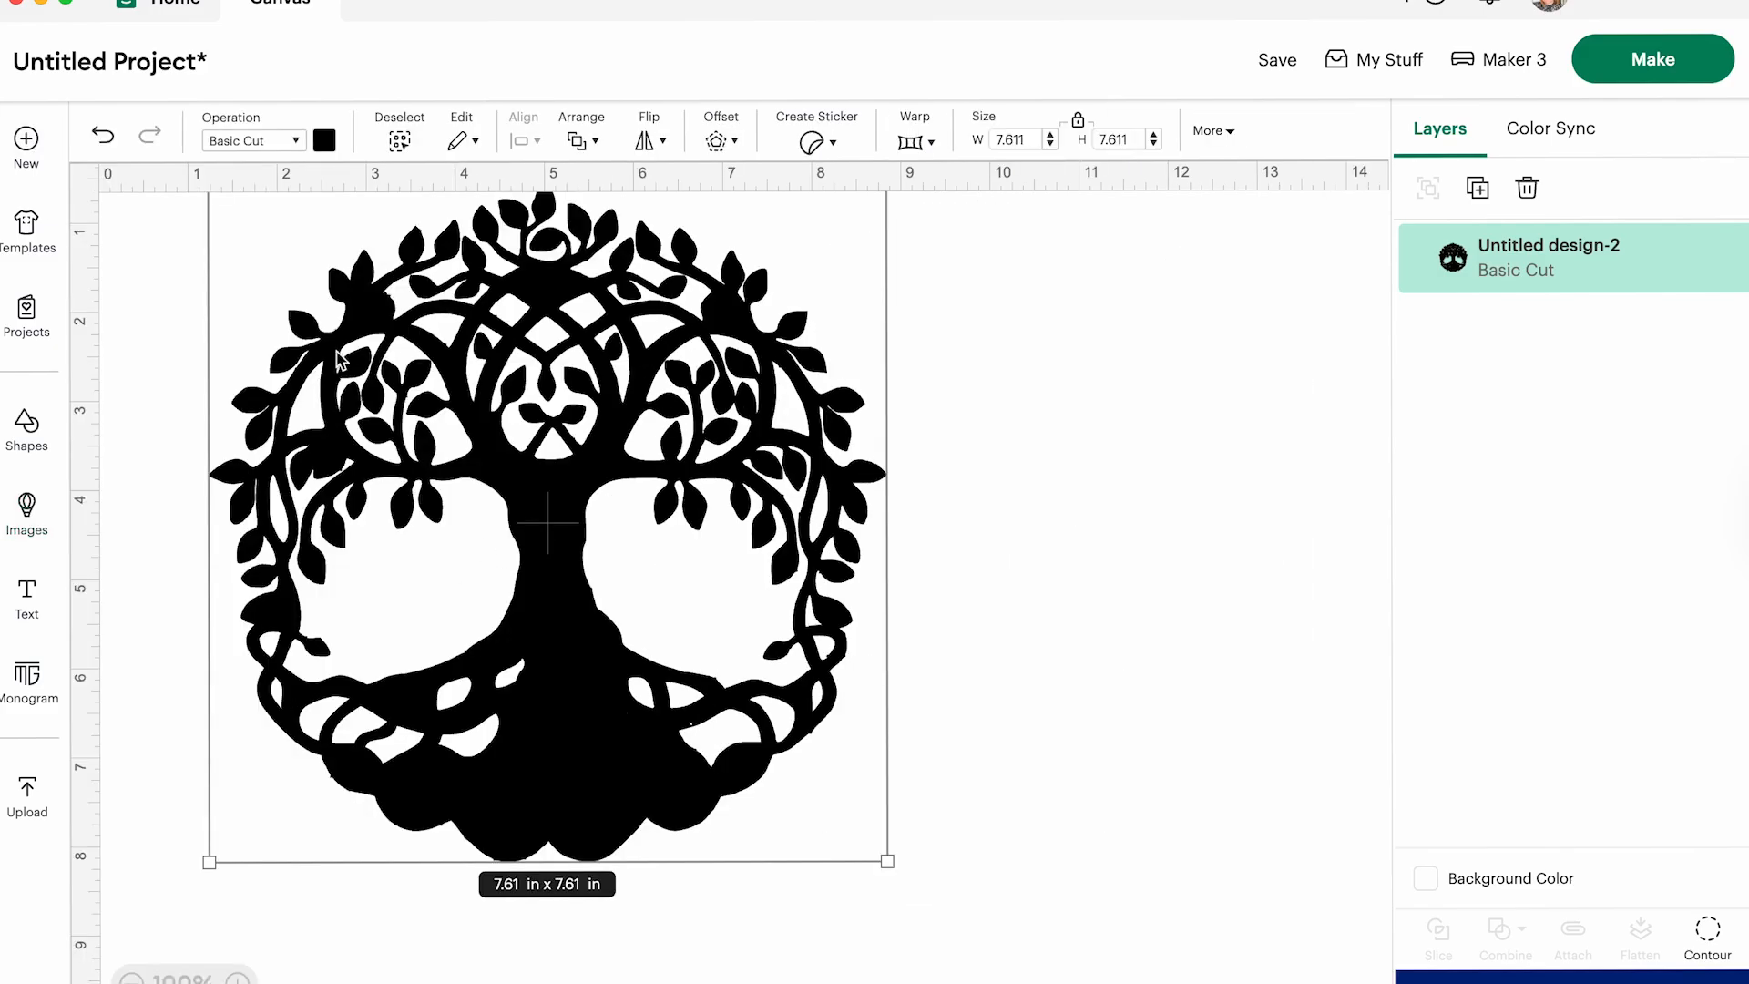
- Add a rectangle, enlarge it to about 8.1 × 5.4 in, and place it over the tree's intertwined lower part
click(20, 431)
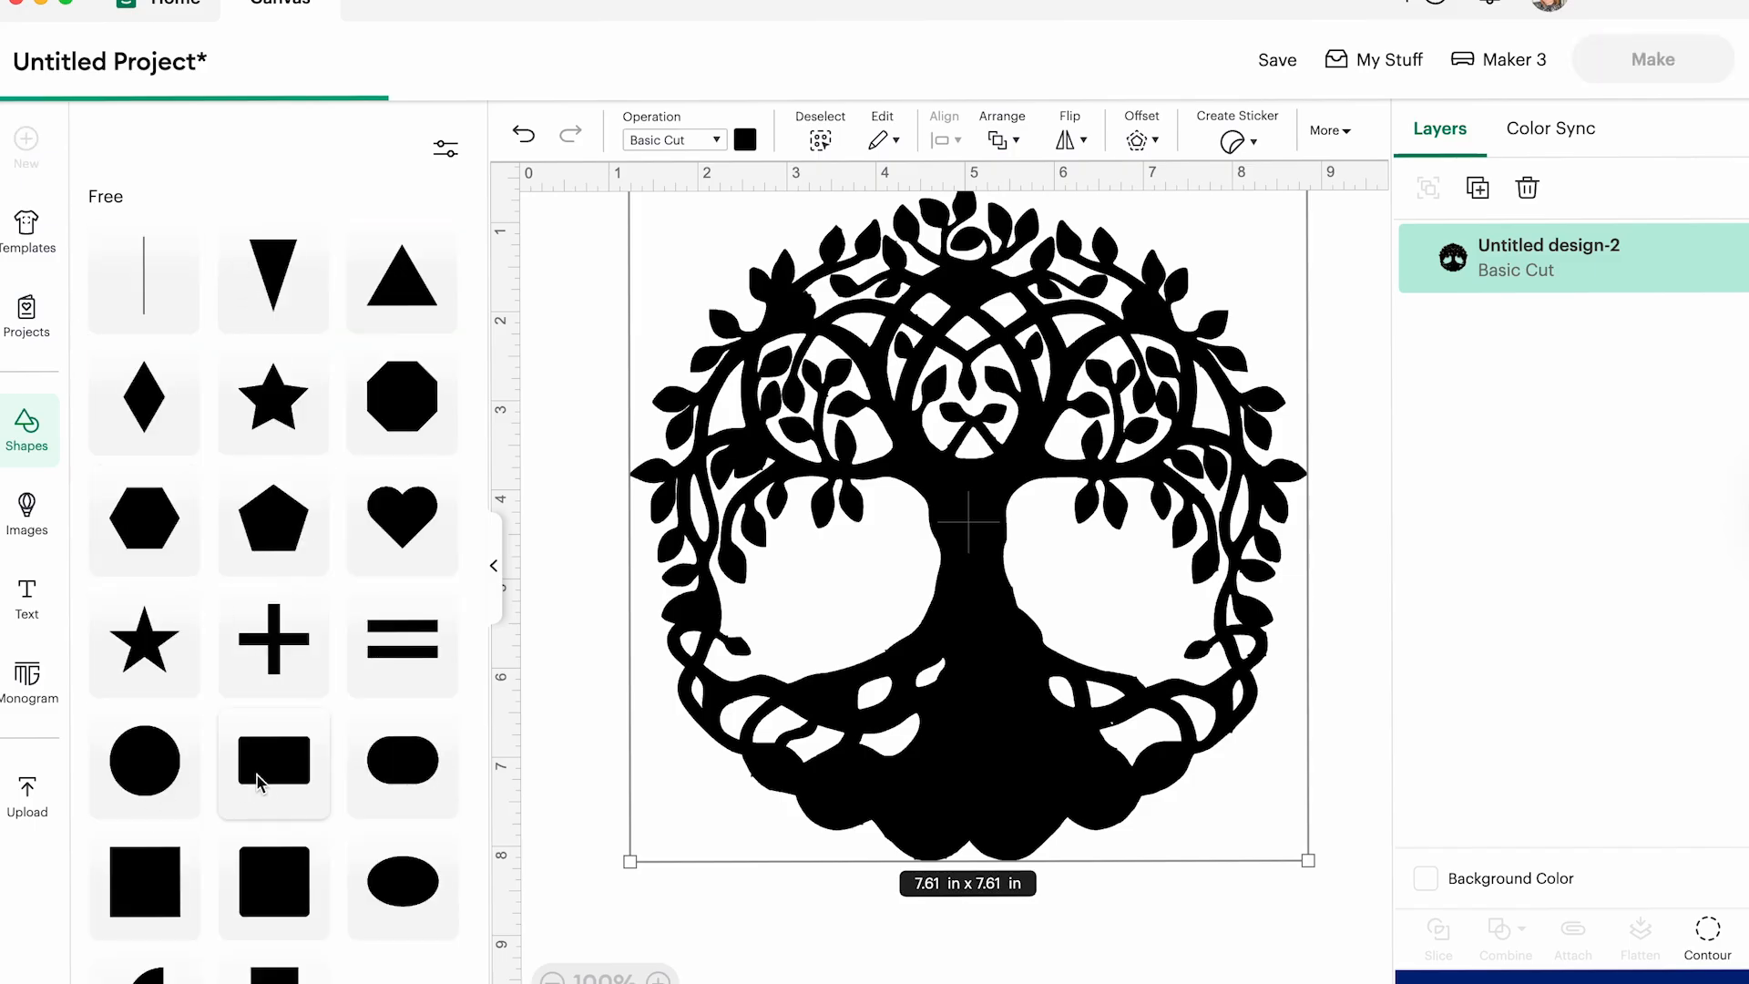
click(270, 774)
drag(707, 325, 707, 739)
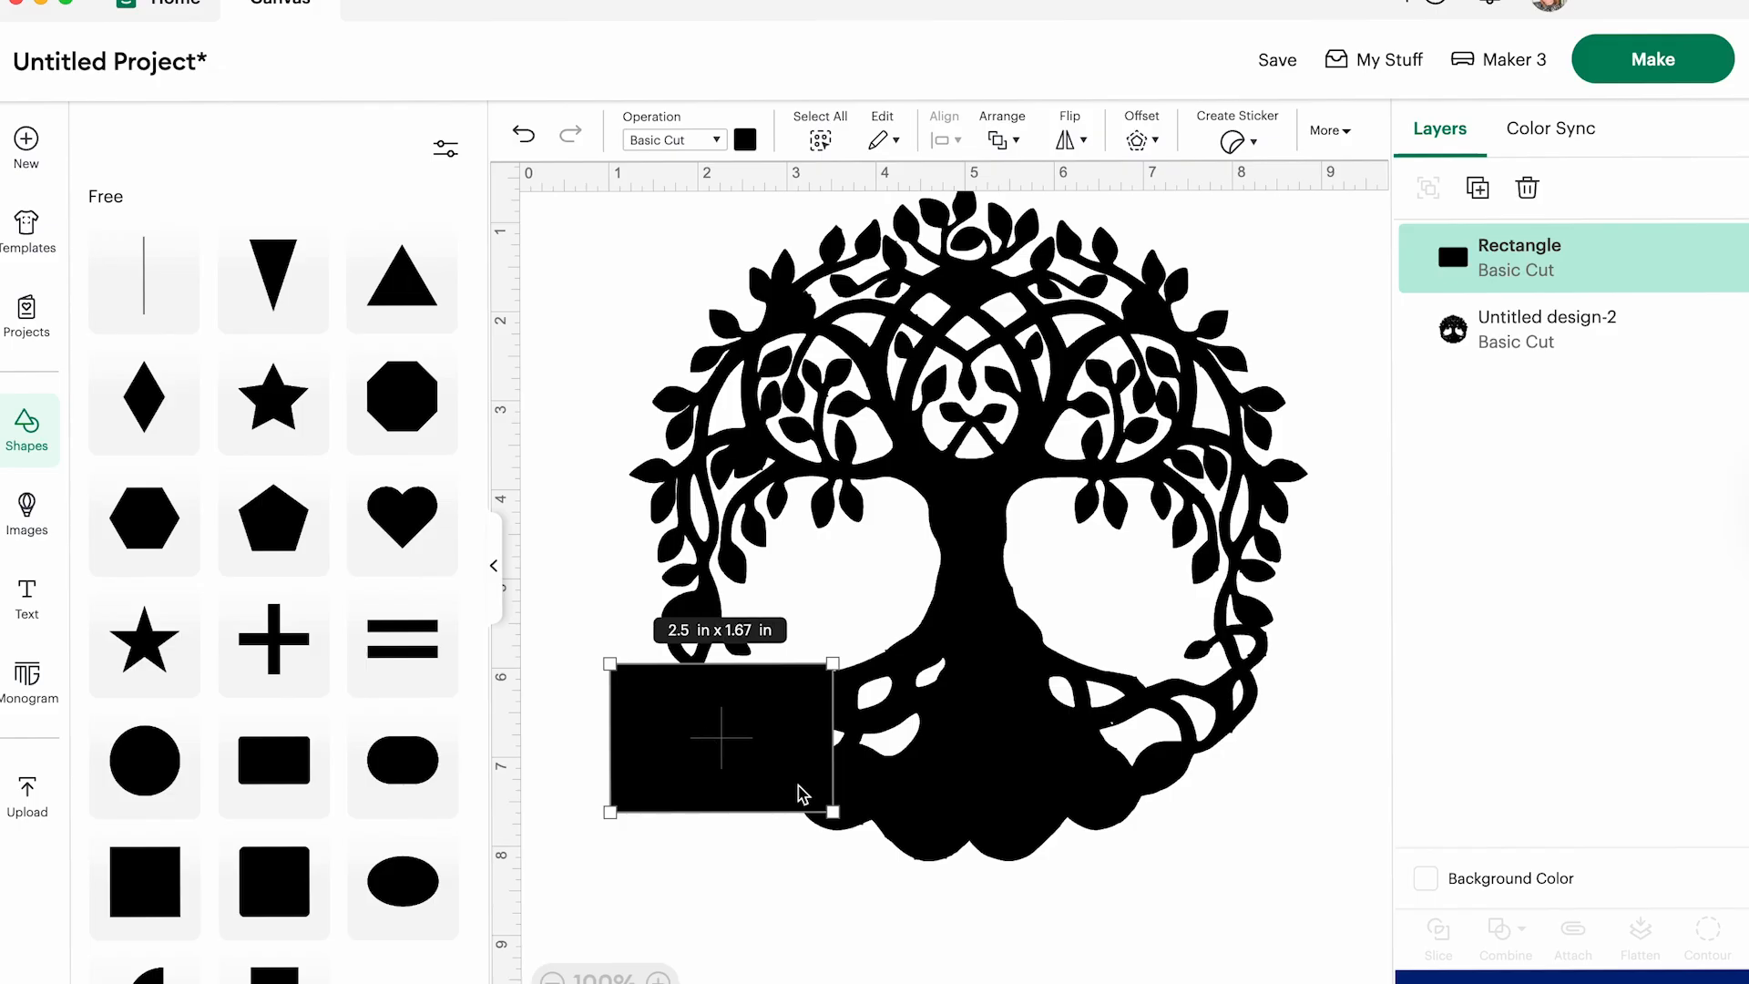
drag(833, 808, 1091, 832)
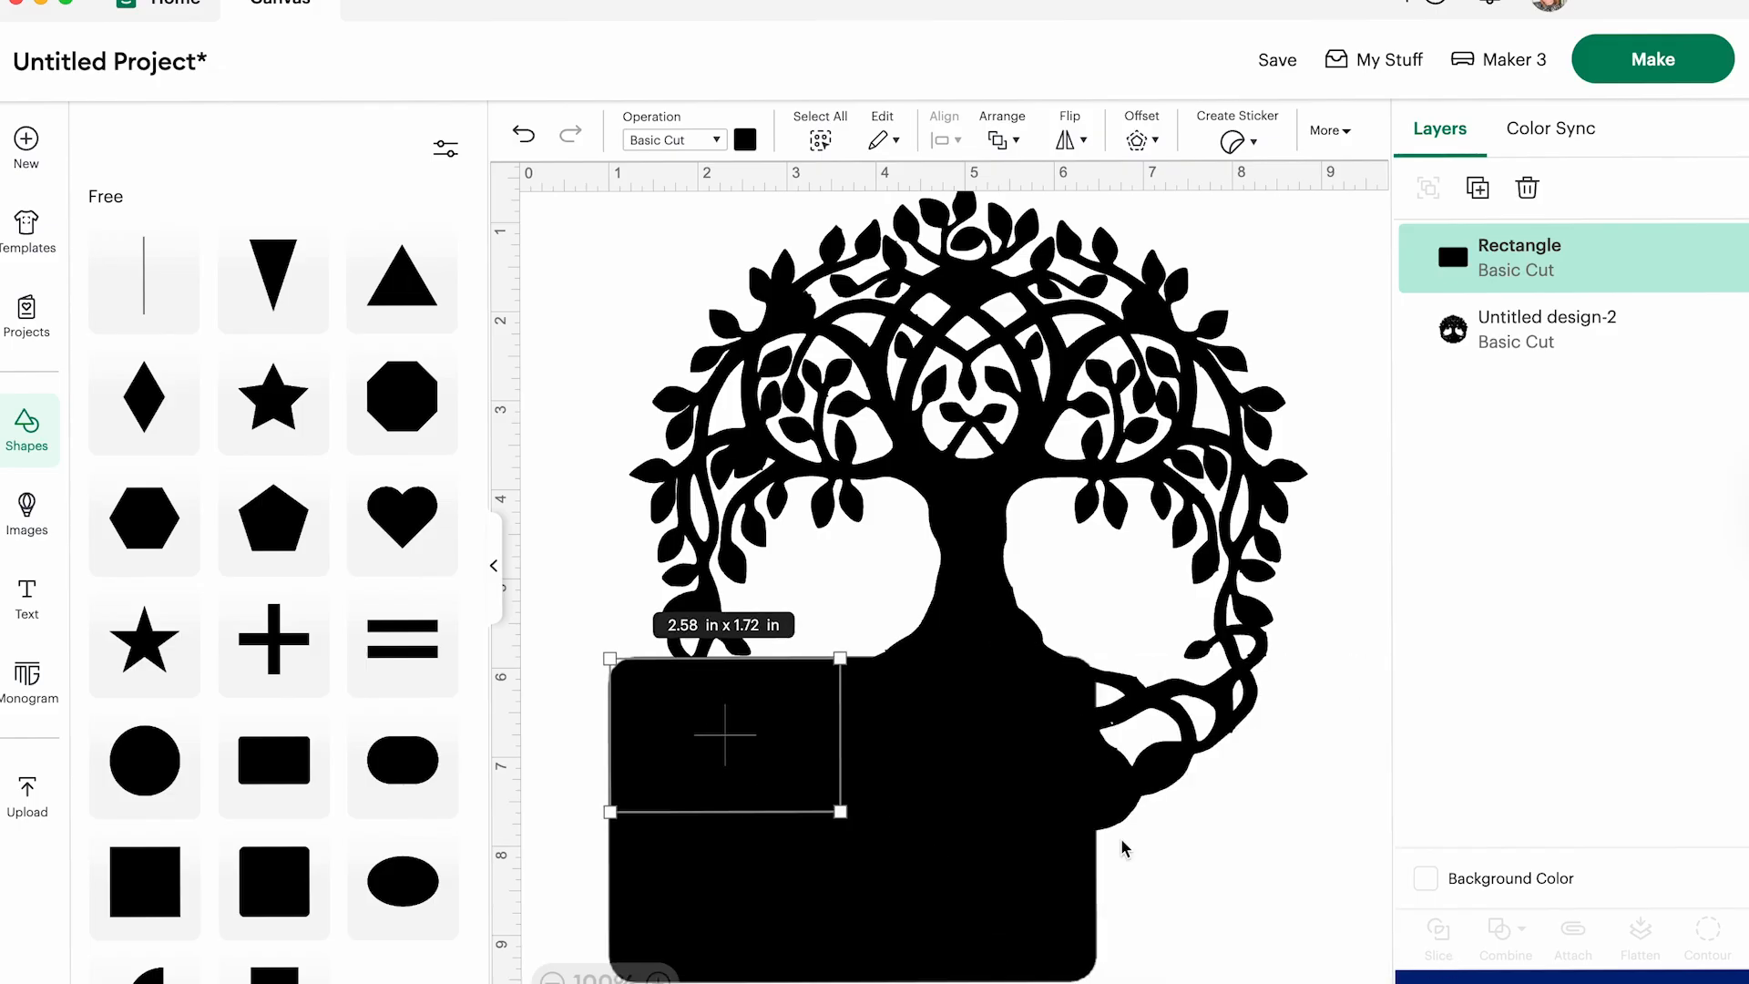
drag(1104, 814, 1335, 939)
drag(1003, 539, 973, 747)
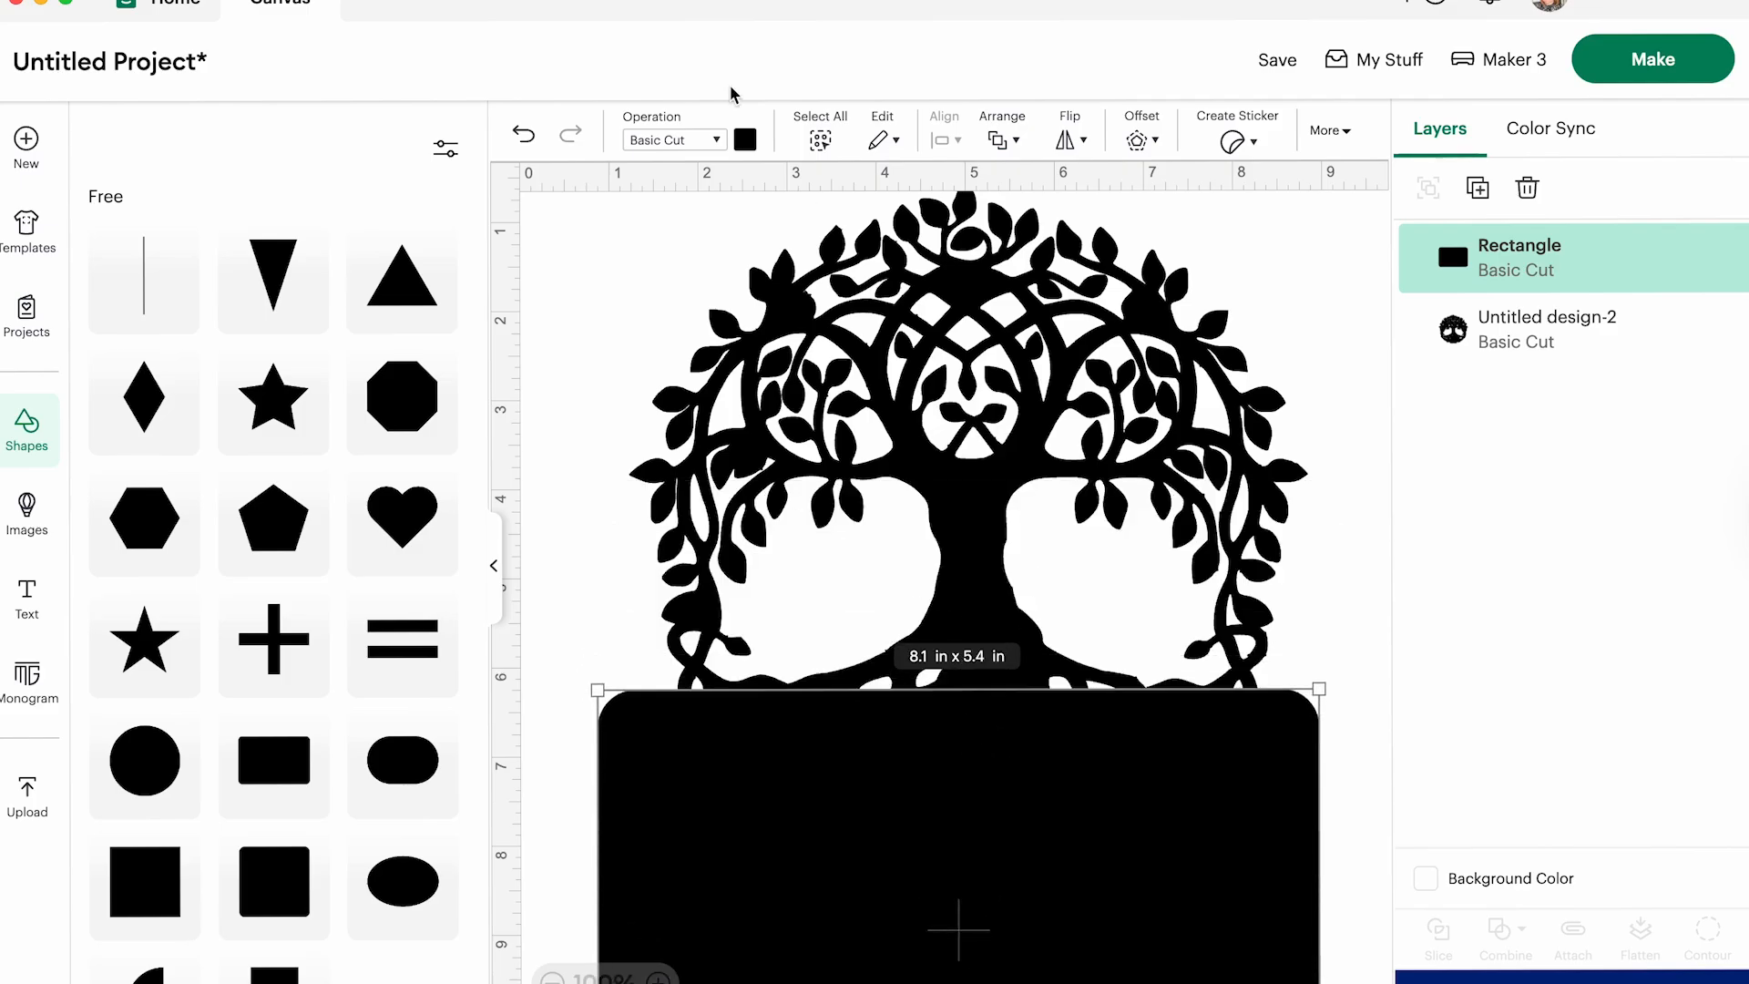
- Slice the tree with the large rectangle and delete the rectangle and the cut-off lower pieces
click(642, 273)
click(575, 252)
drag(575, 253, 1380, 864)
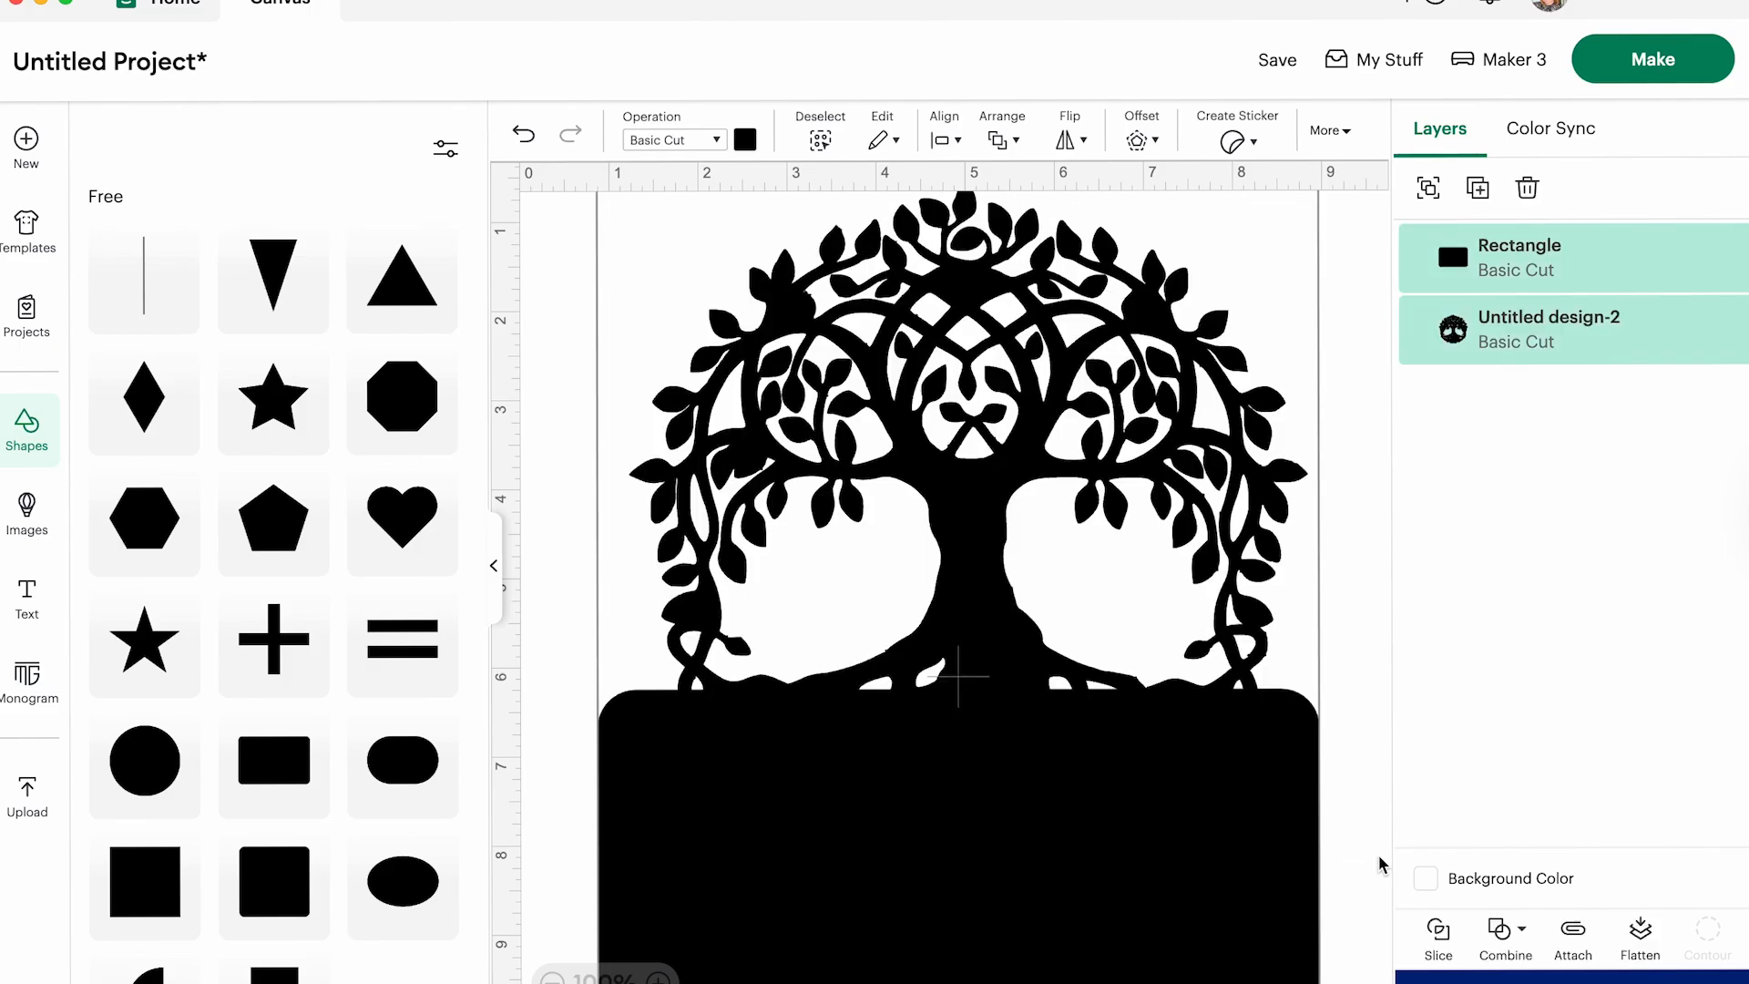
click(1438, 934)
click(847, 456)
drag(847, 455, 1467, 523)
drag(851, 539, 1093, 964)
key(Delete)
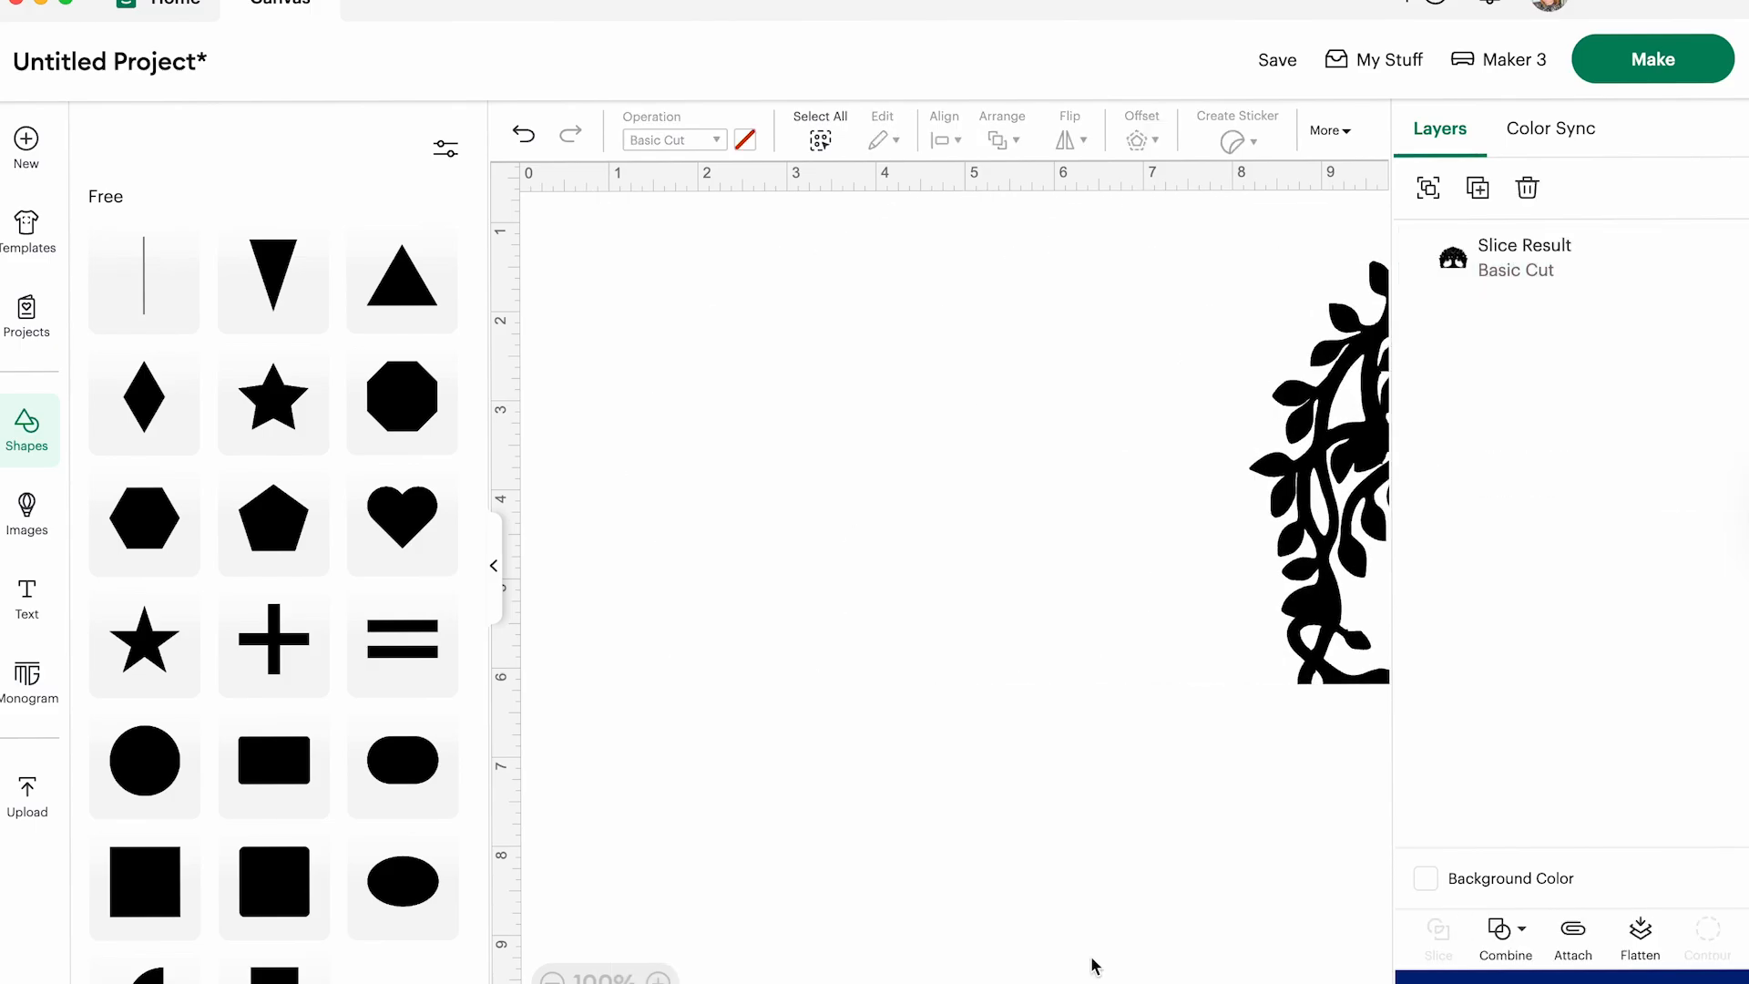
- Recenter the tree, place a new rectangle about 2.5 × 1.67 in over the lower right vine, and slice the two
drag(1269, 572, 674, 608)
click(262, 763)
drag(656, 423, 1308, 711)
click(1351, 889)
drag(571, 238, 1435, 929)
click(1440, 934)
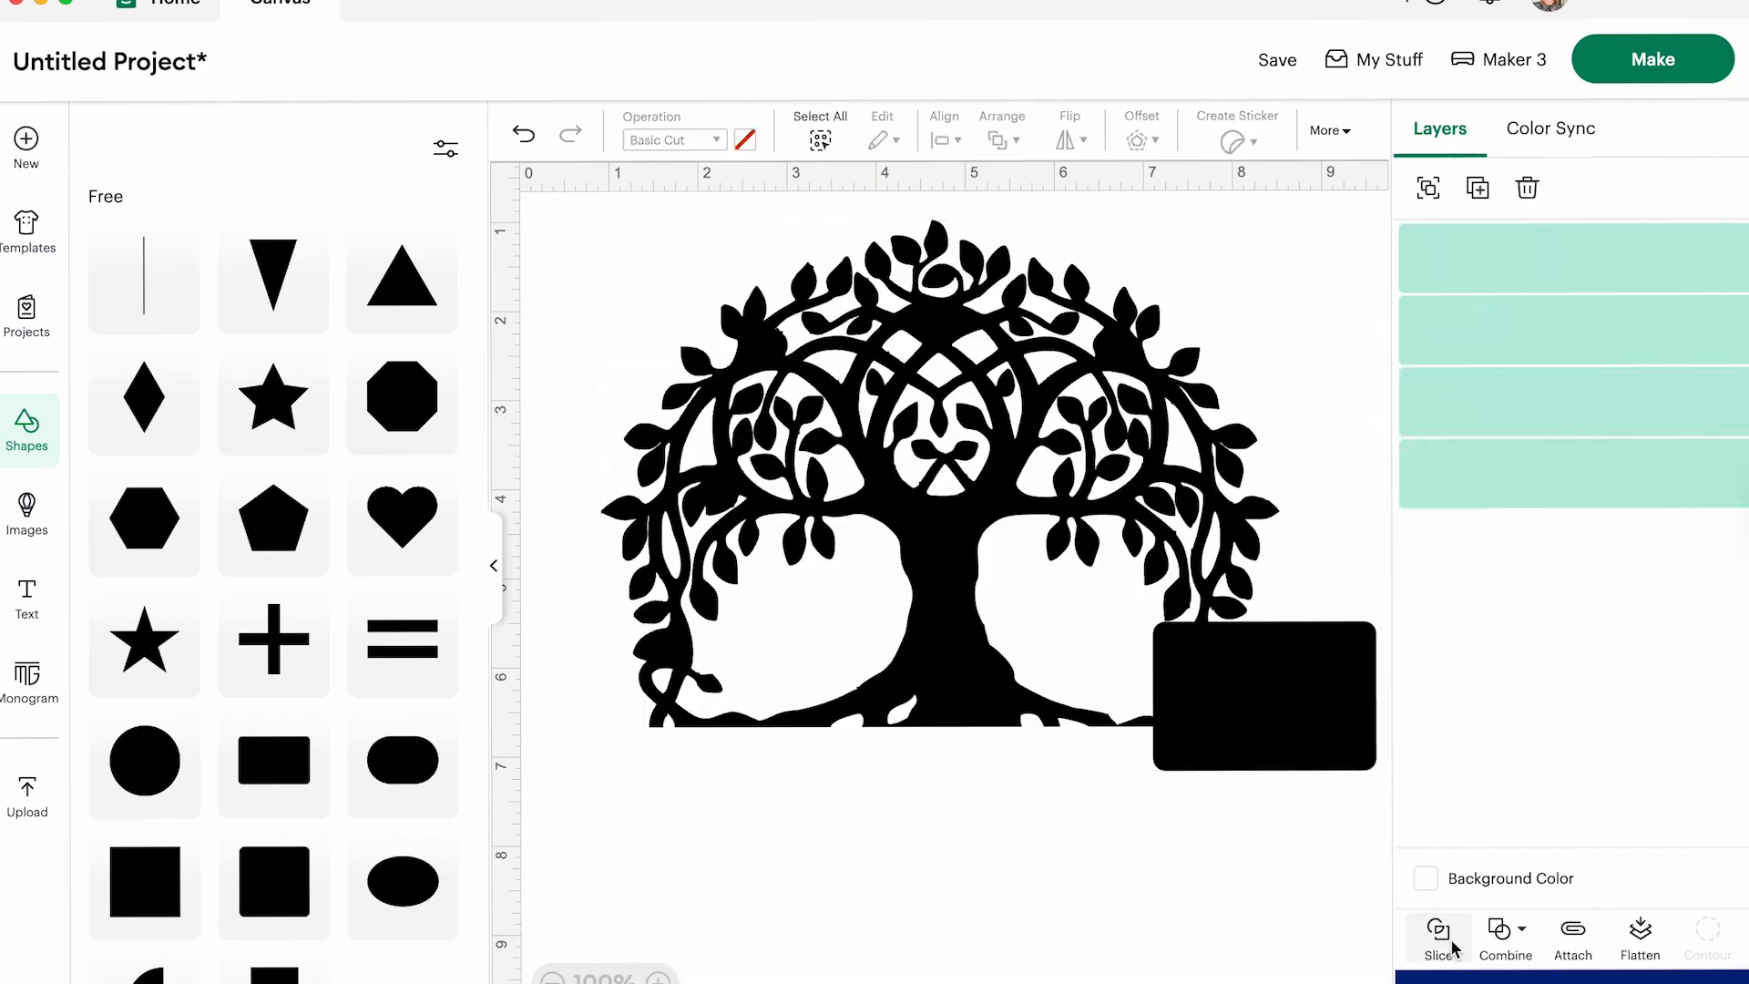
- Move the sliced rectangle and vine pieces off the tree and delete the vine piece cut from its right side
drag(1244, 706, 1294, 870)
click(1181, 638)
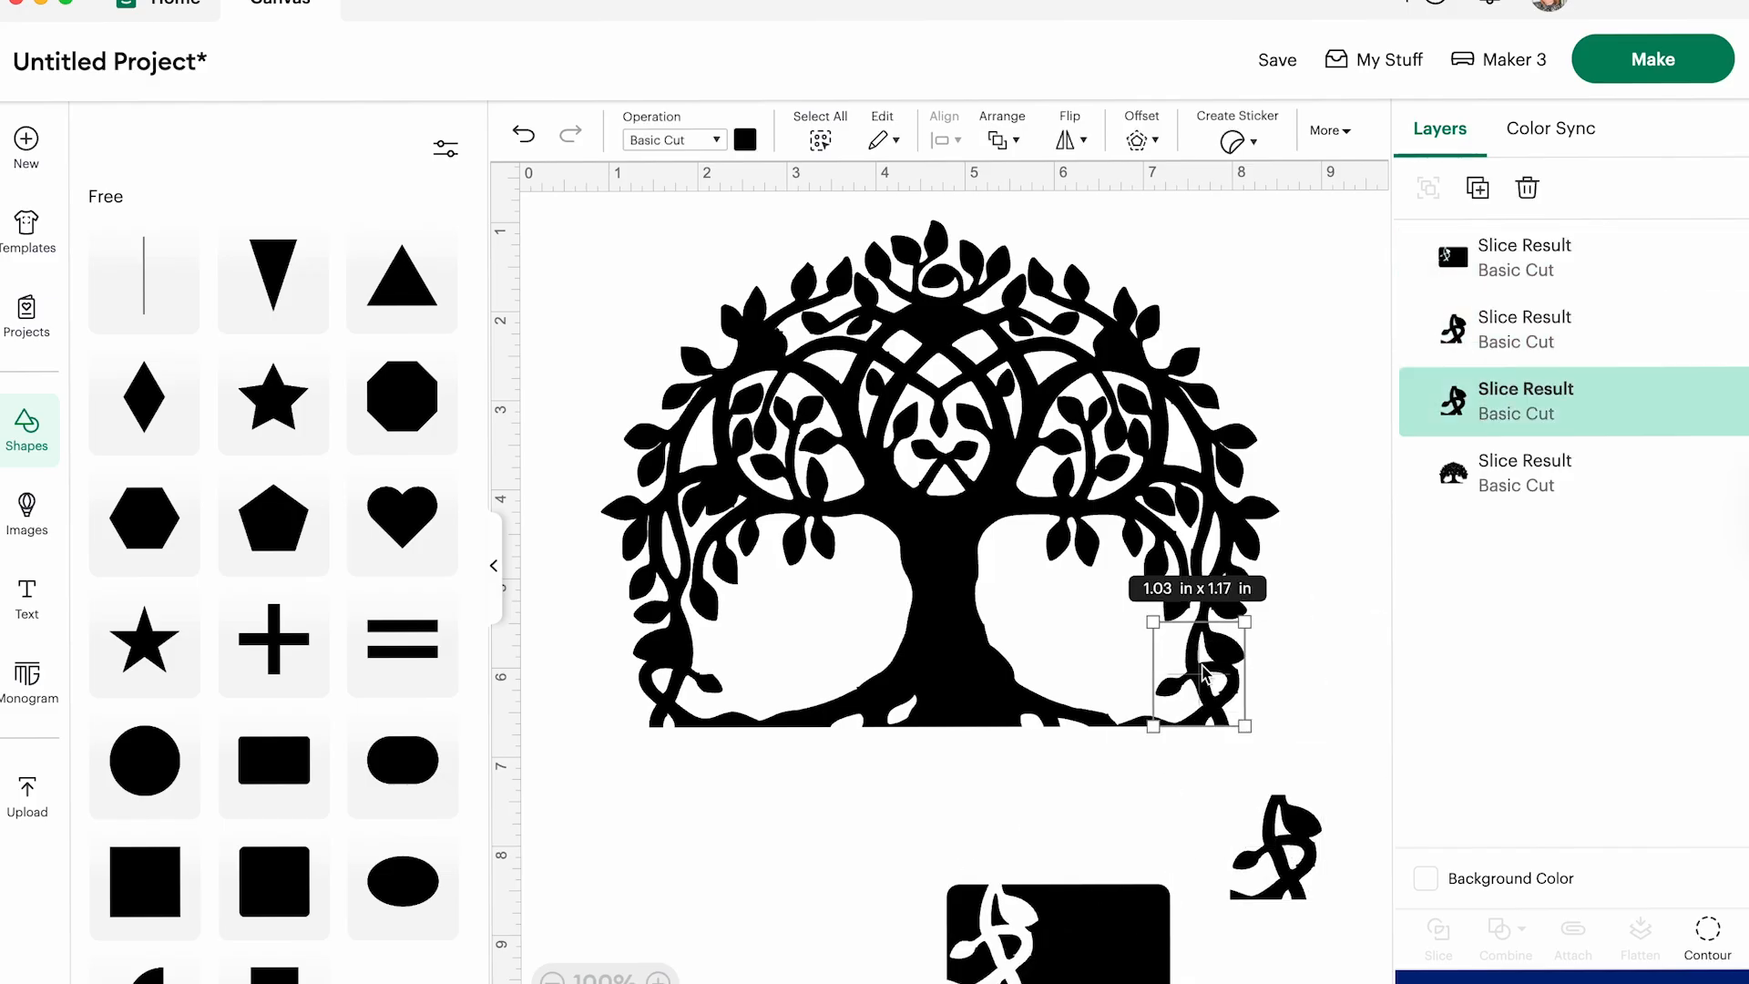
drag(1201, 665, 1386, 878)
key(Delete)
- Reposition the tree and the leftover rectangle so it covers the lower left vine, and slice the two
drag(871, 459, 1047, 453)
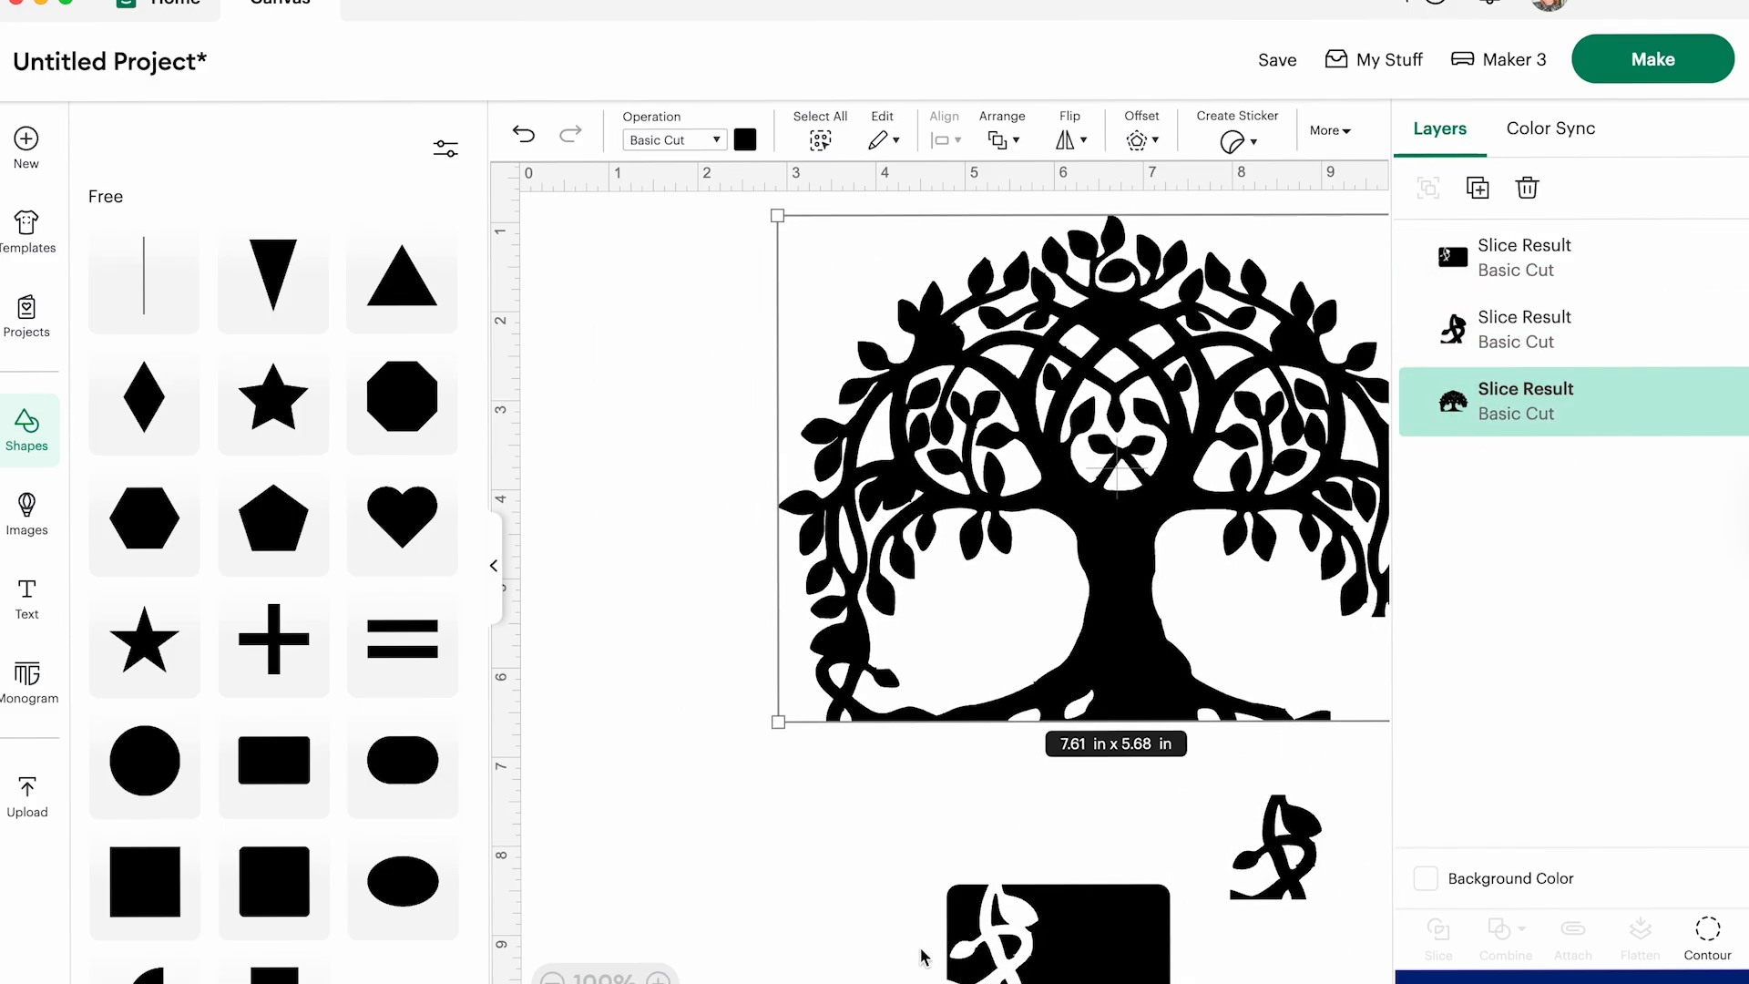
drag(1046, 964, 770, 698)
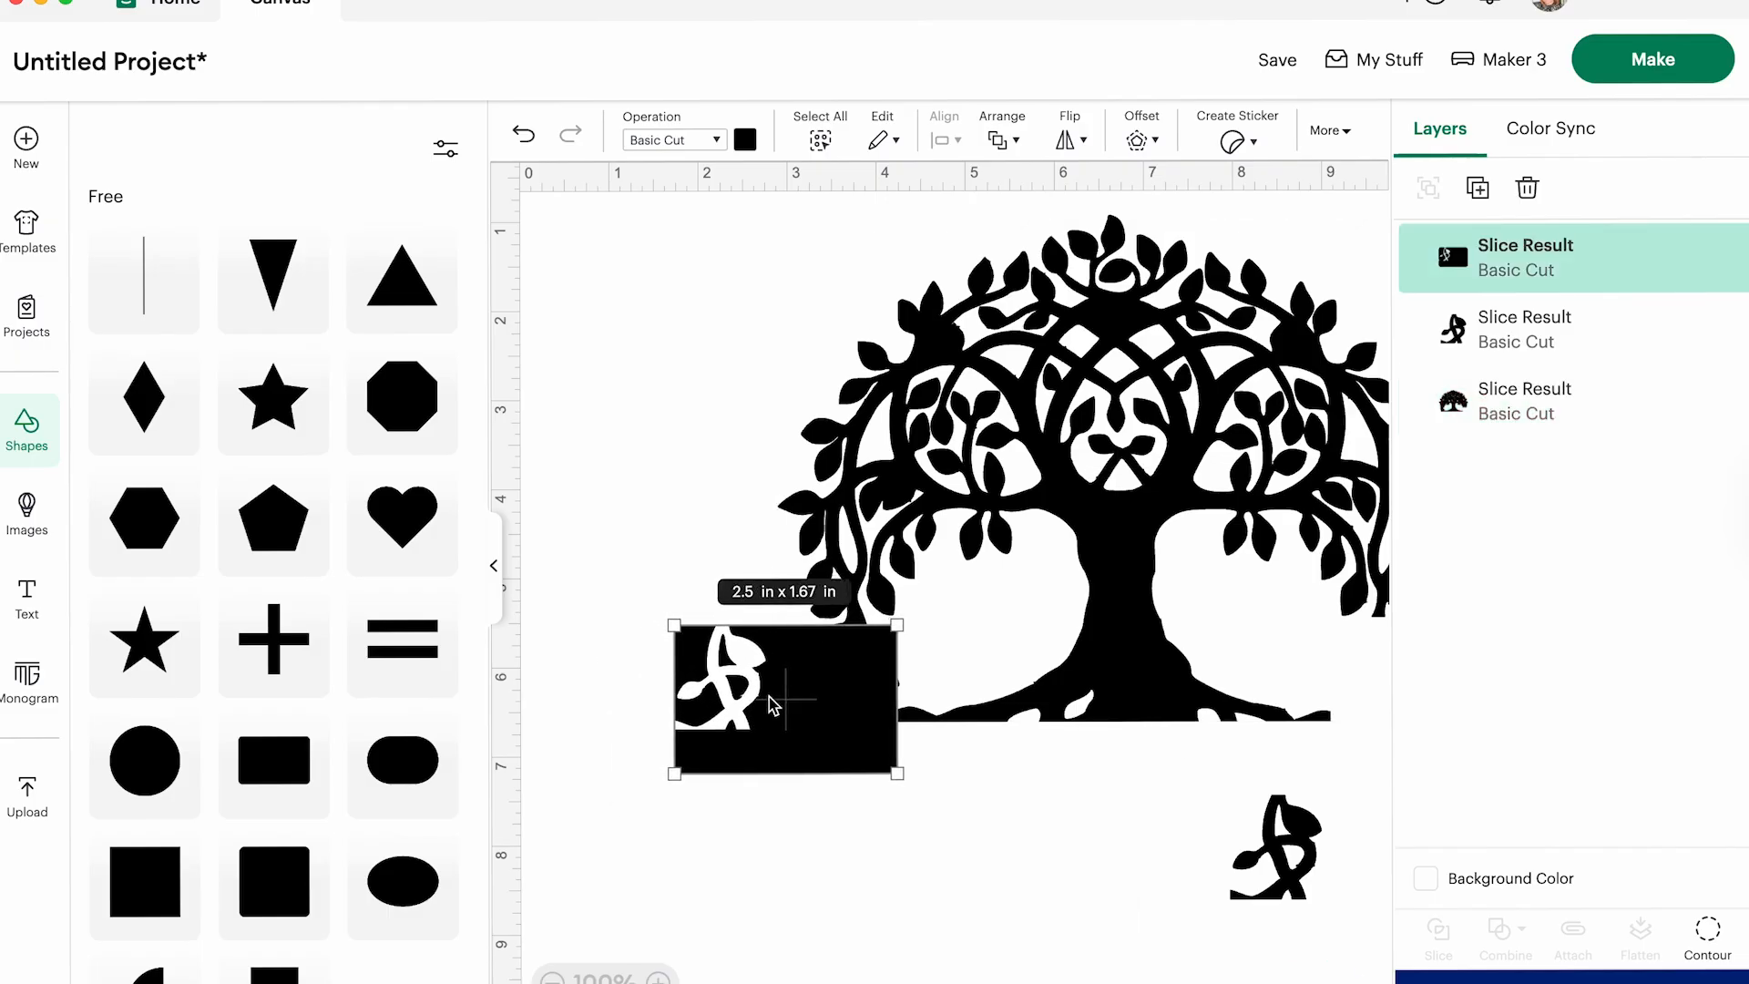
click(666, 419)
drag(658, 288, 603, 436)
drag(802, 697, 824, 712)
click(675, 382)
drag(668, 328, 1039, 735)
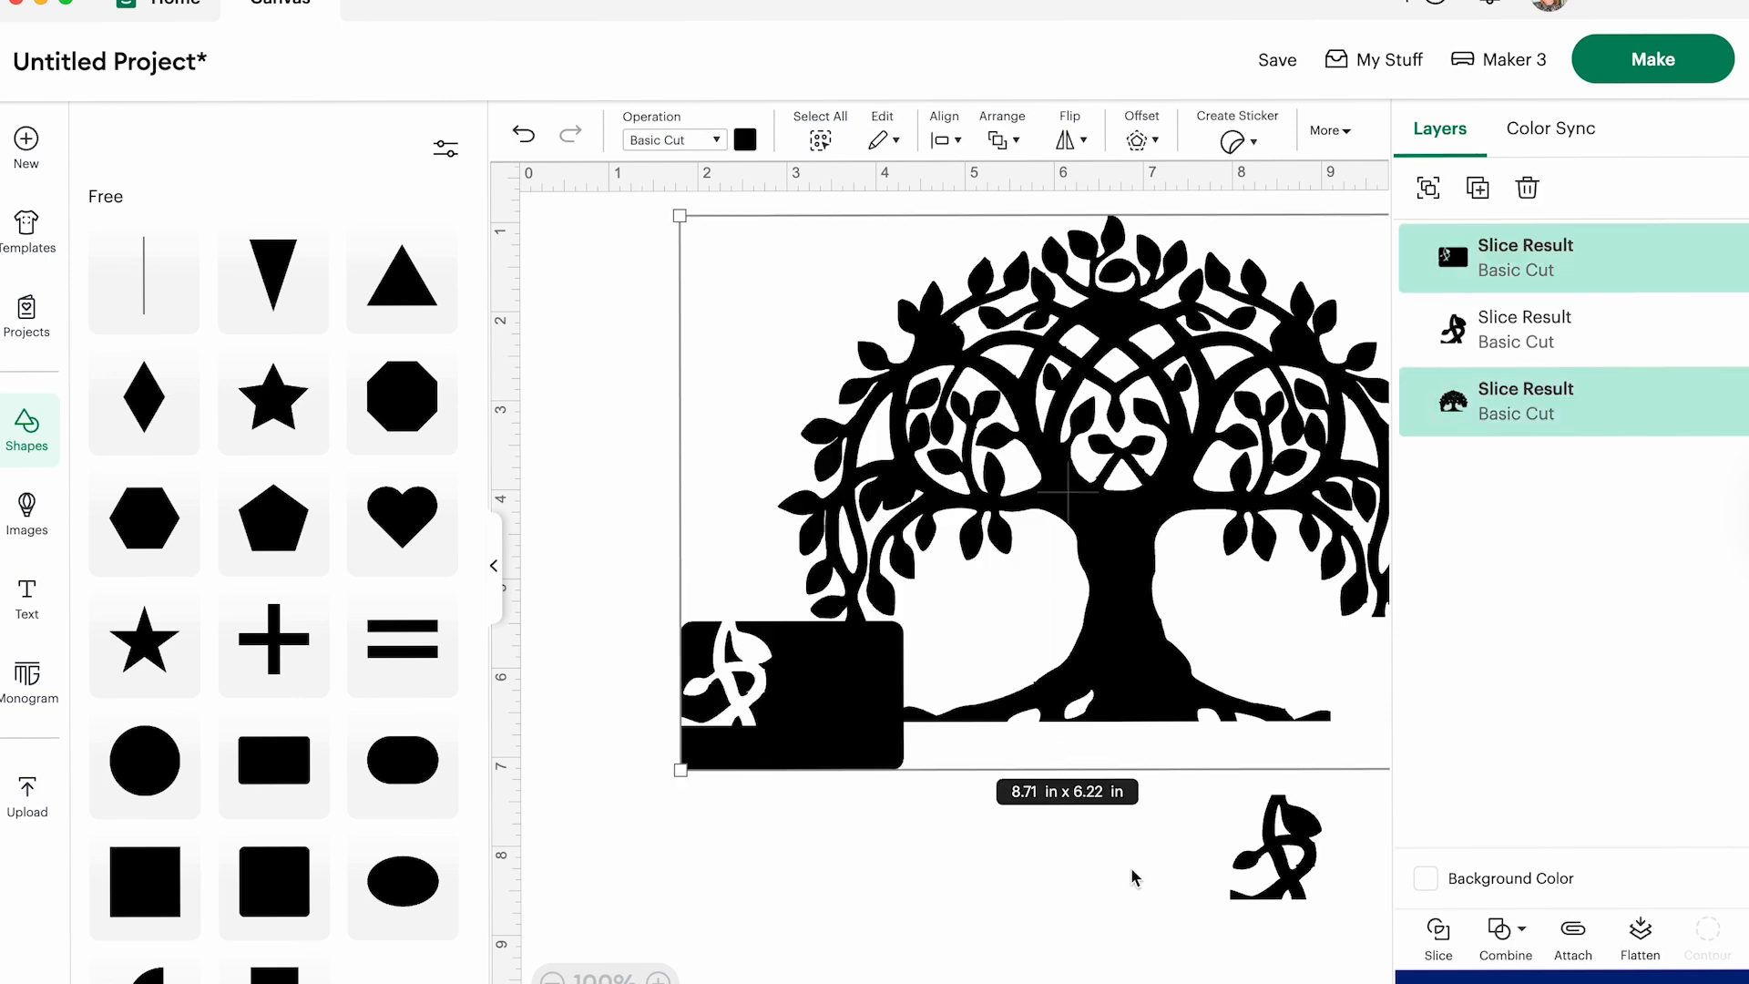
click(1439, 933)
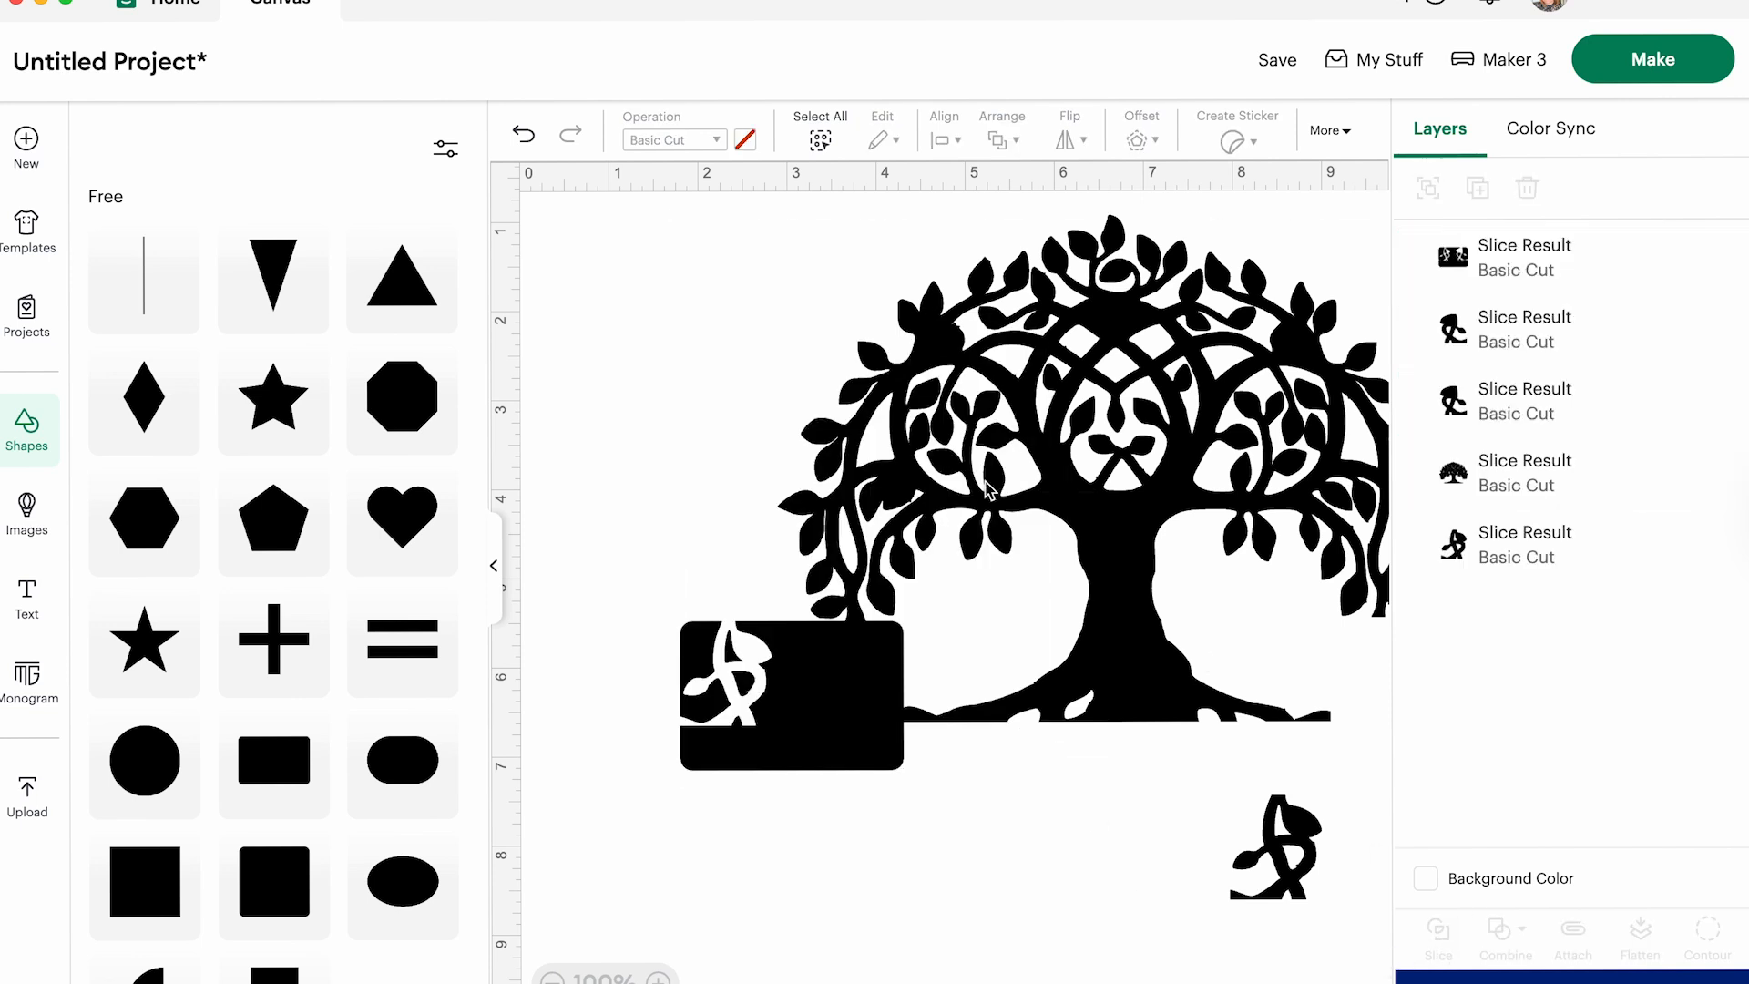
- Delete the rectangle and all leftover vine pieces, and recenter the tree on the canvas
drag(672, 563, 948, 922)
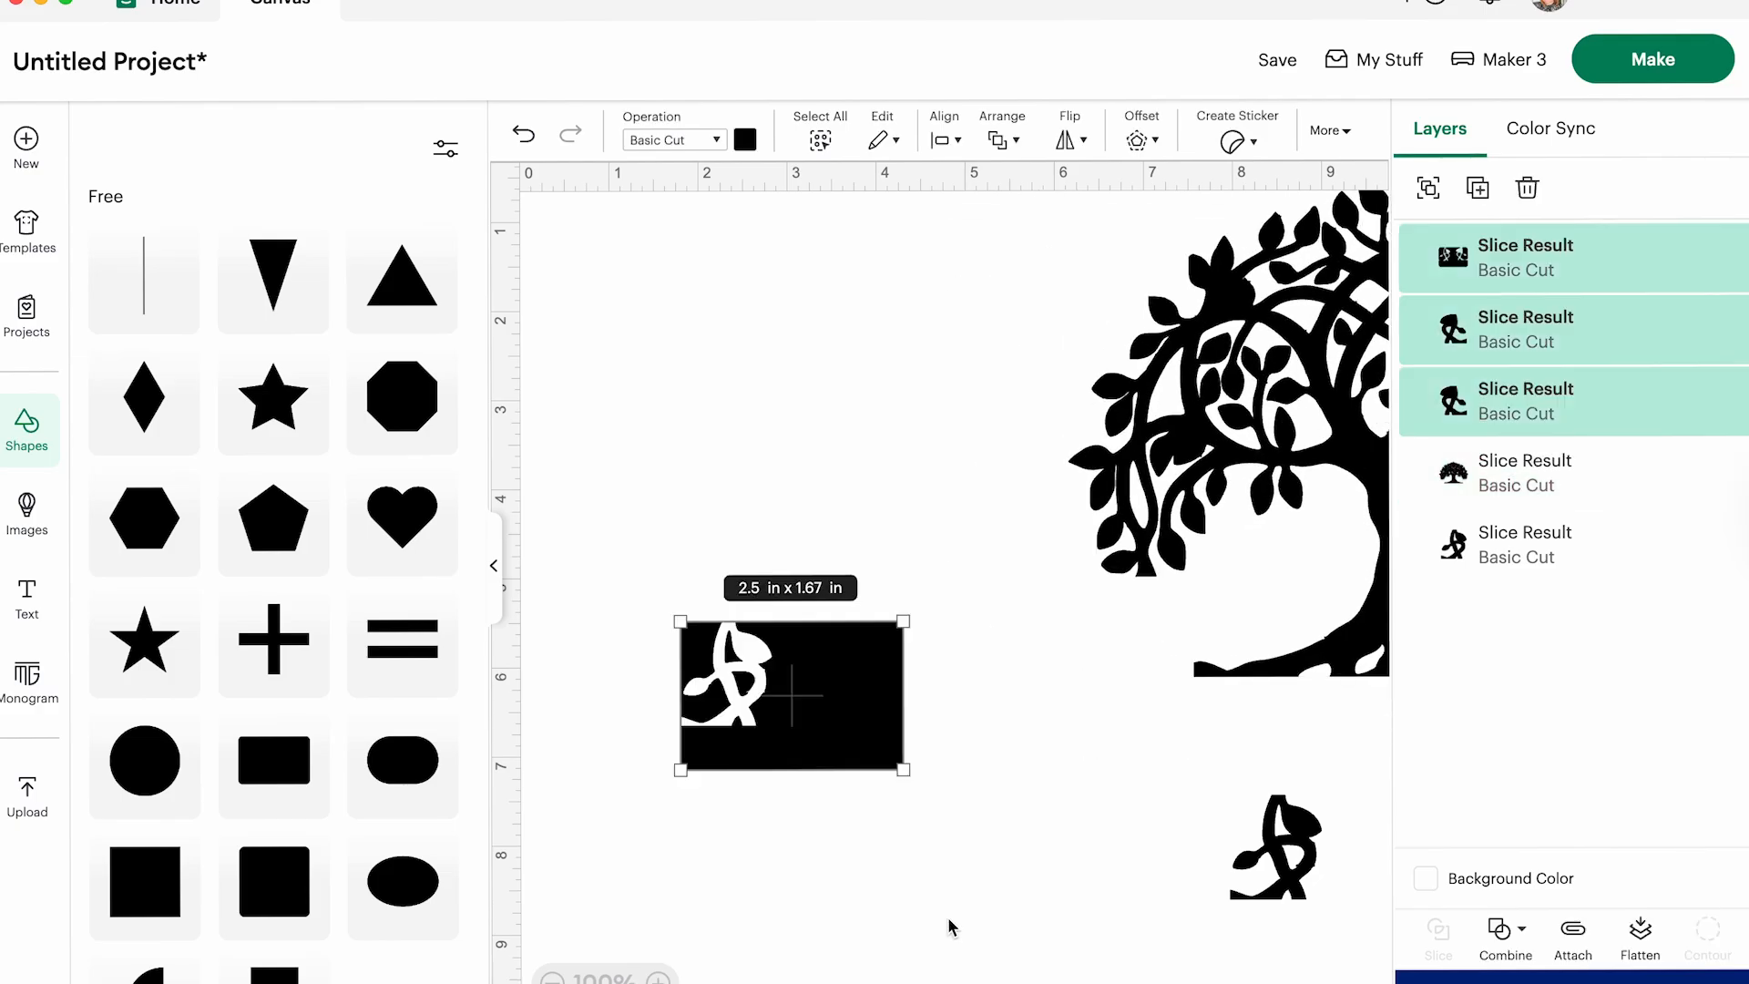
key(Delete)
drag(1257, 583, 870, 615)
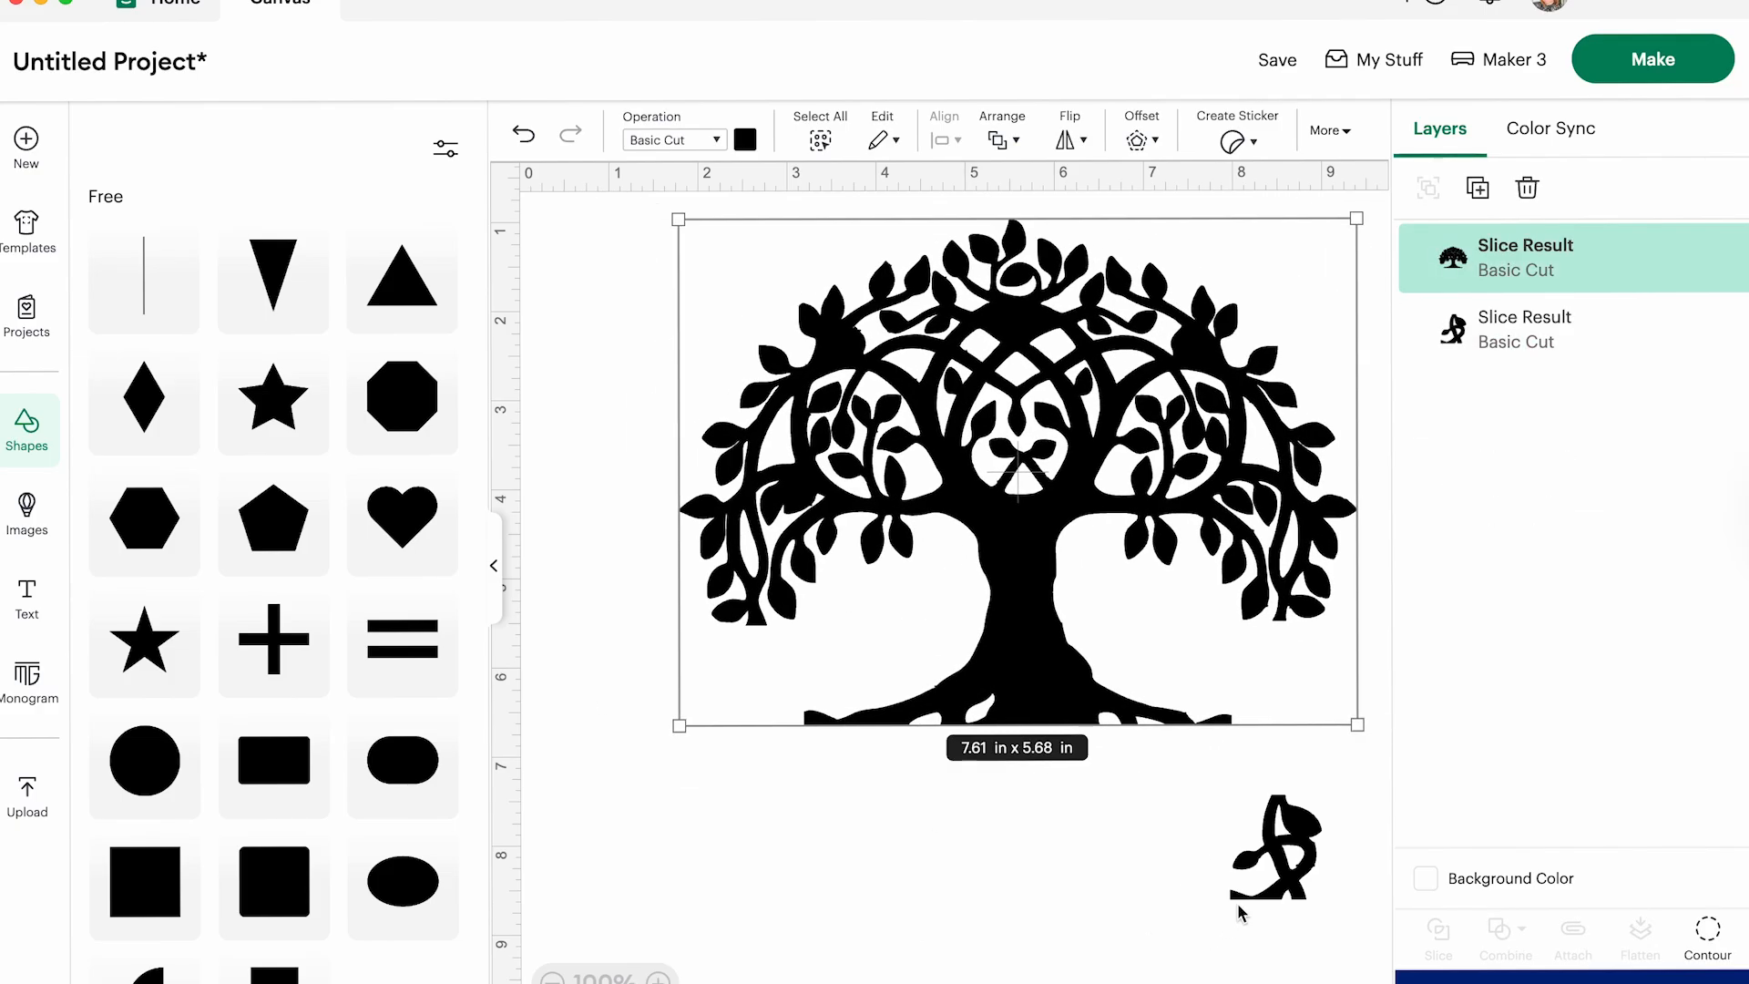
click(1271, 886)
key(Delete)
click(1001, 714)
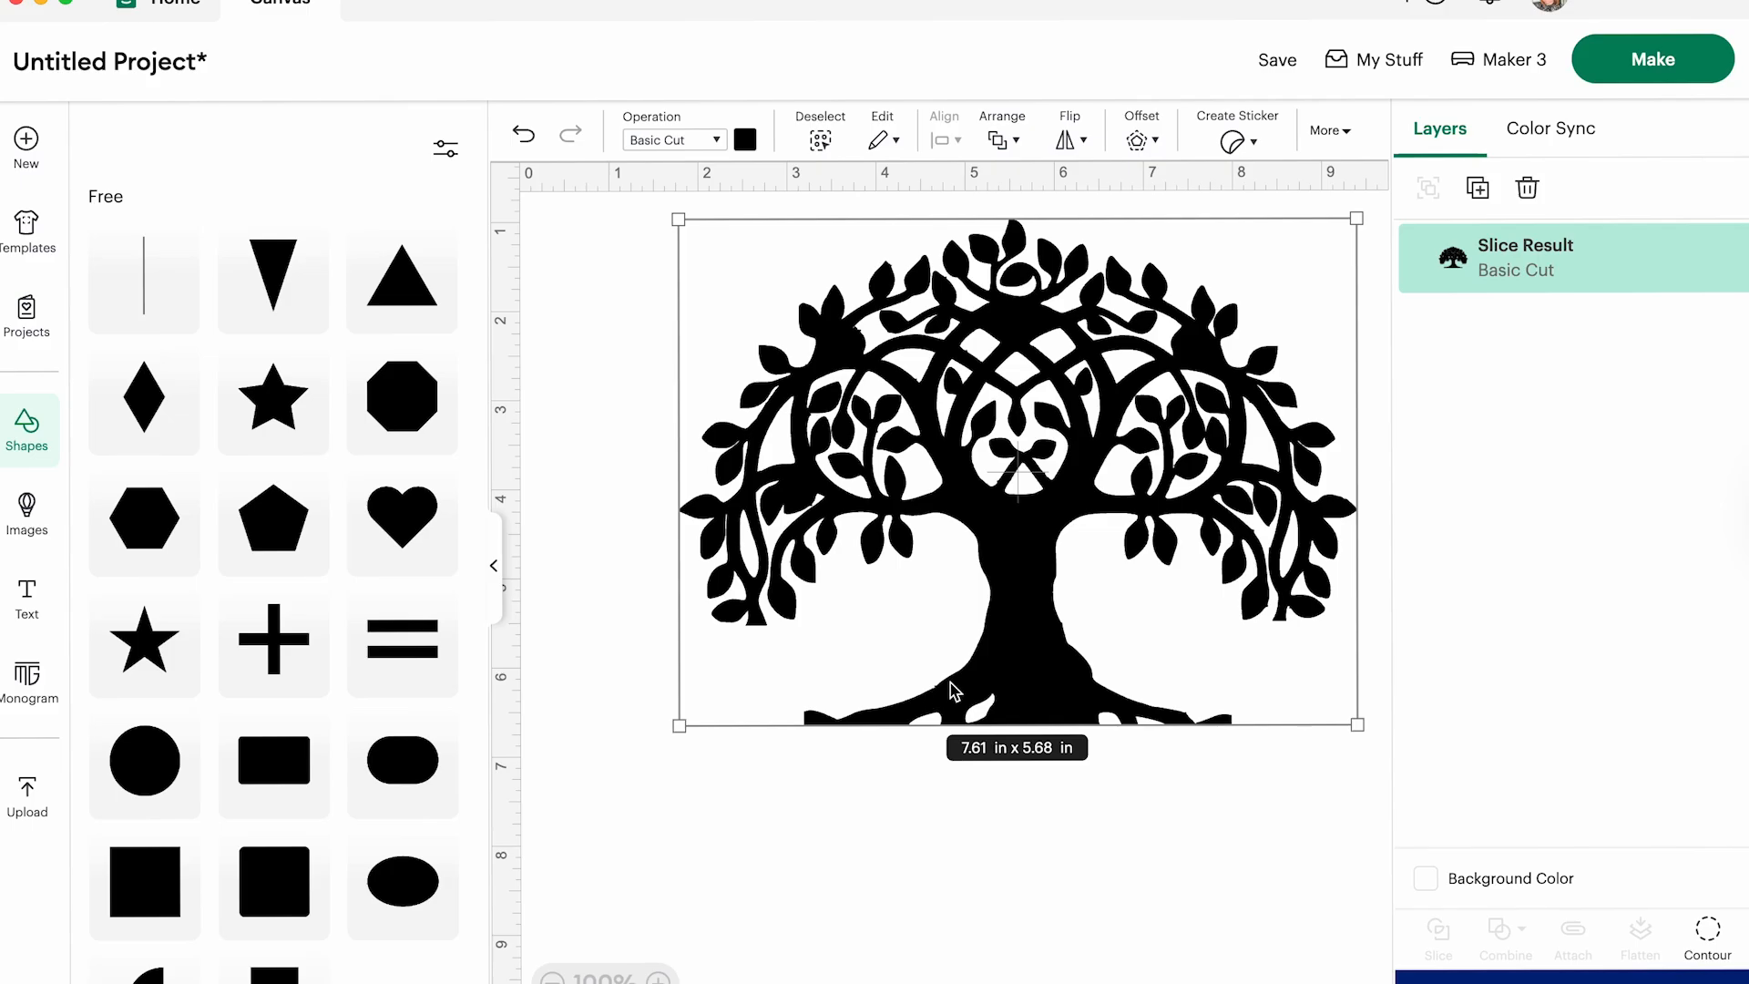
drag(954, 692, 954, 708)
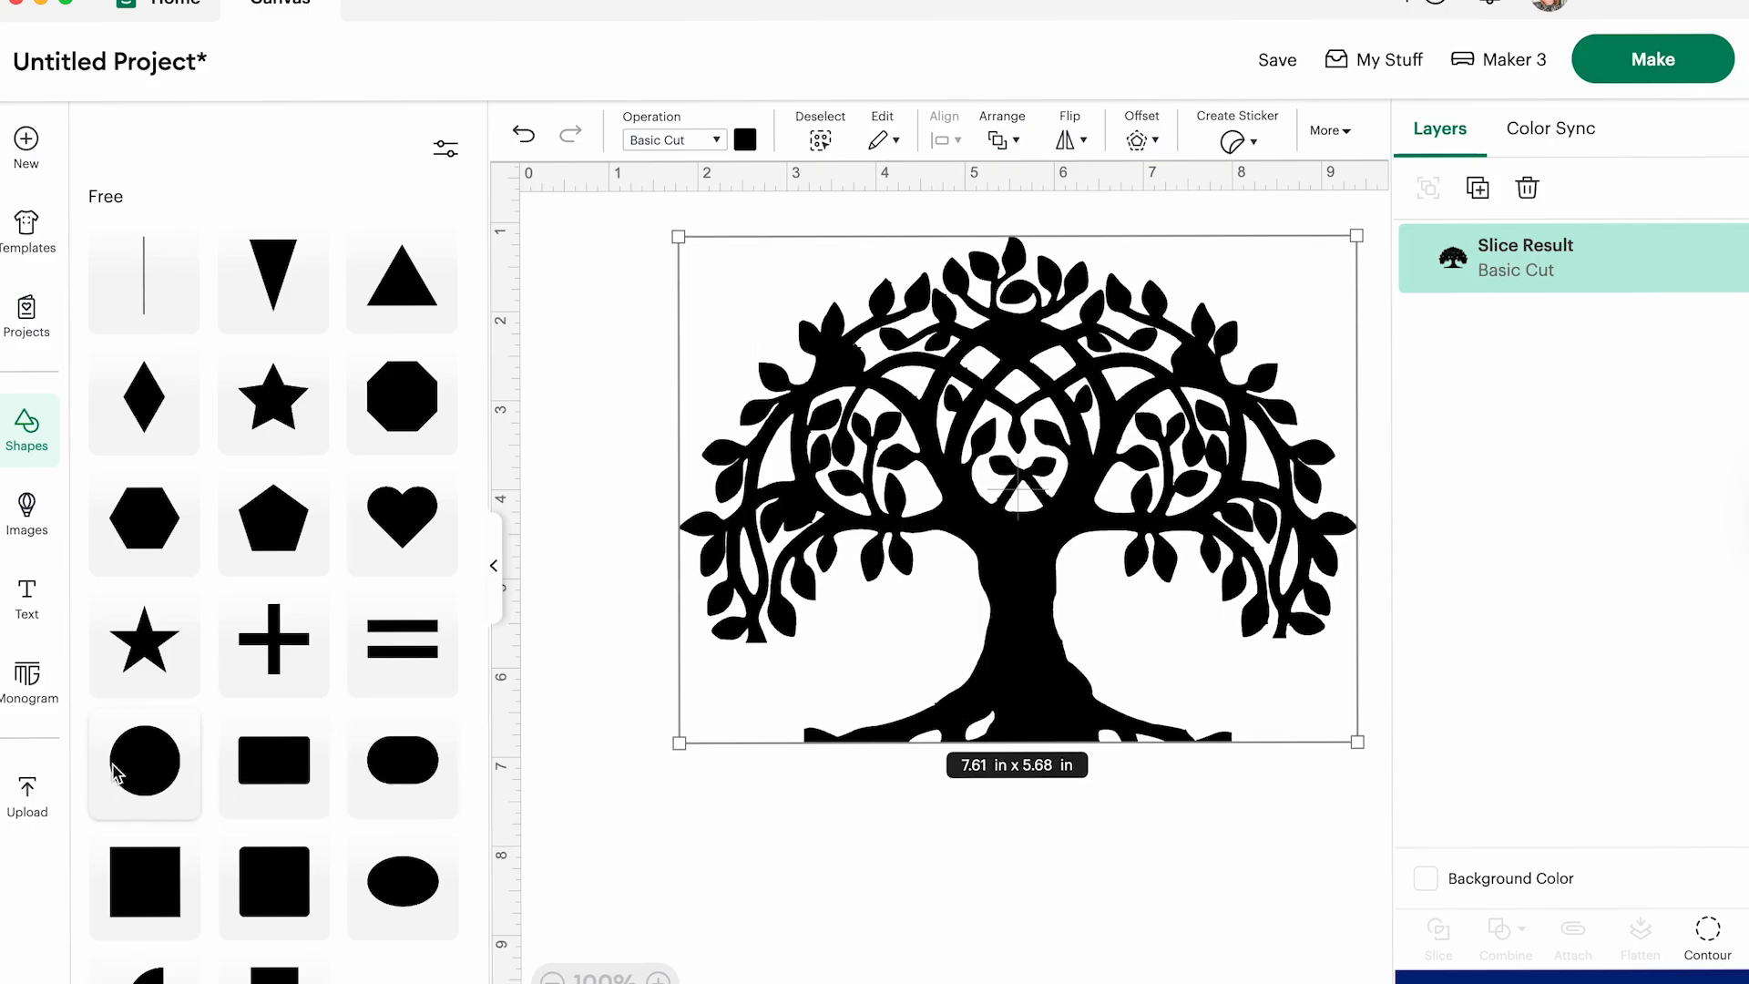
- Add another rectangle over the tip of the tree's right root and slice it with the tree
click(304, 773)
drag(882, 395, 1339, 736)
drag(613, 240, 1341, 853)
click(1439, 929)
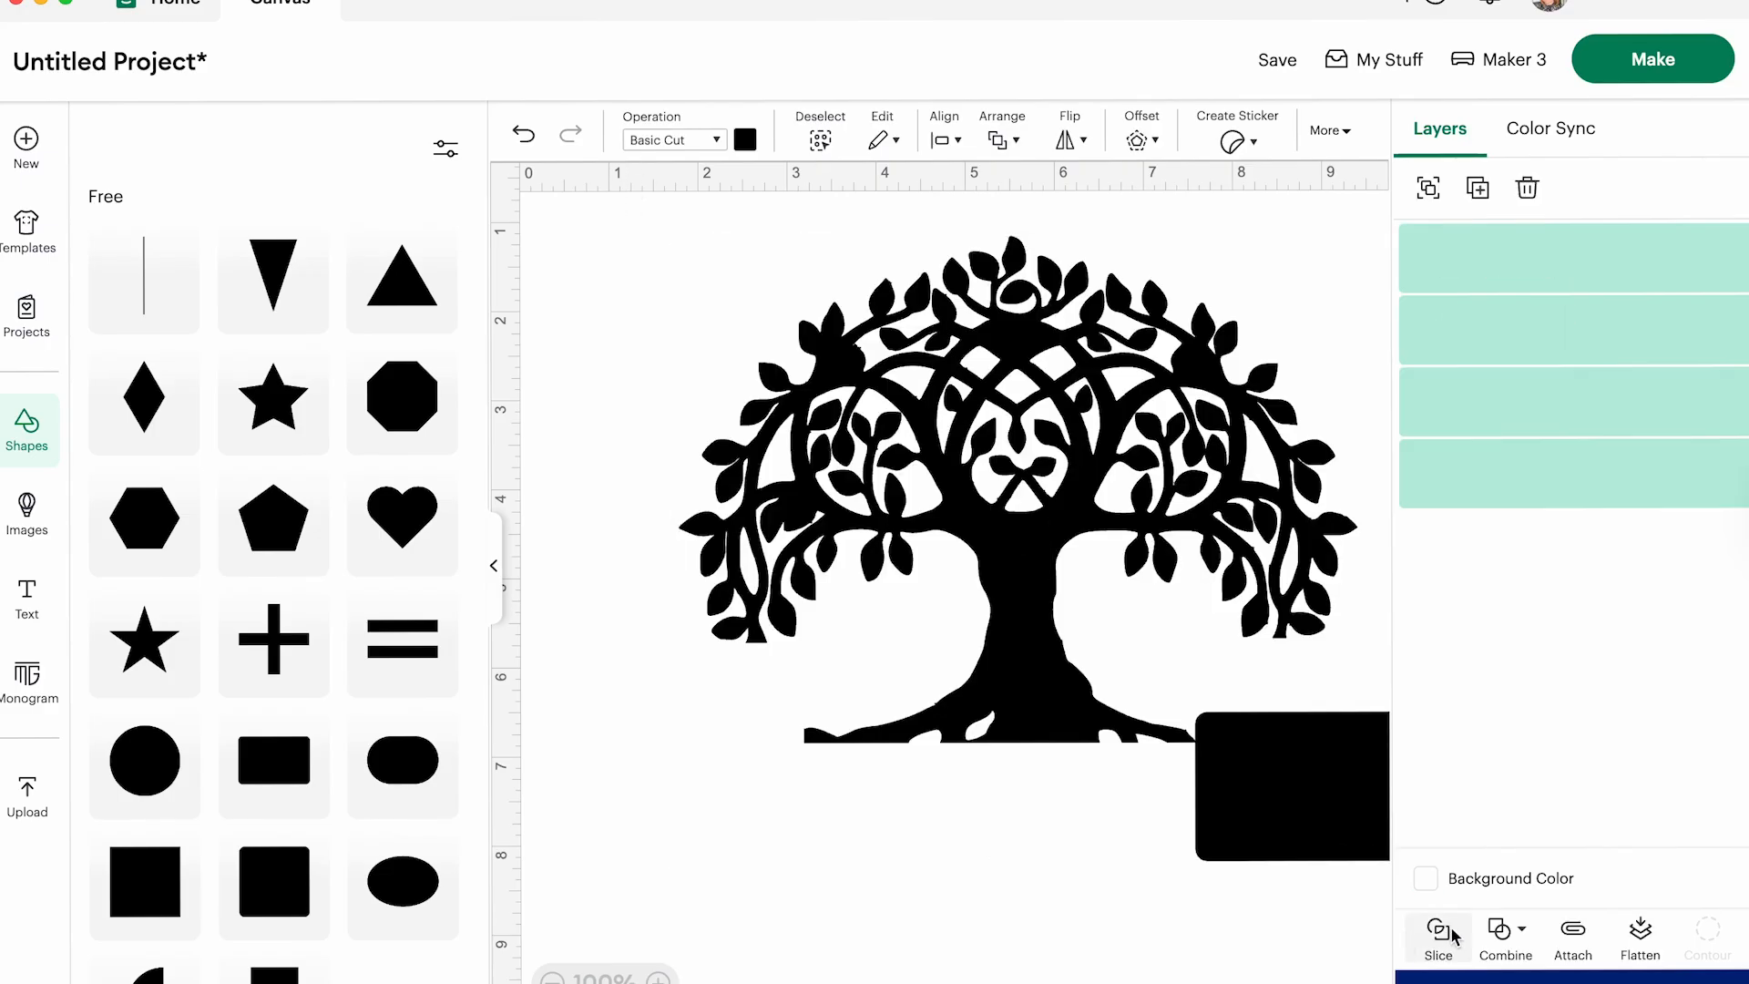
- Move the tree and rectangle away from the right root cut and delete the small sliced root pieces
drag(937, 496, 779, 440)
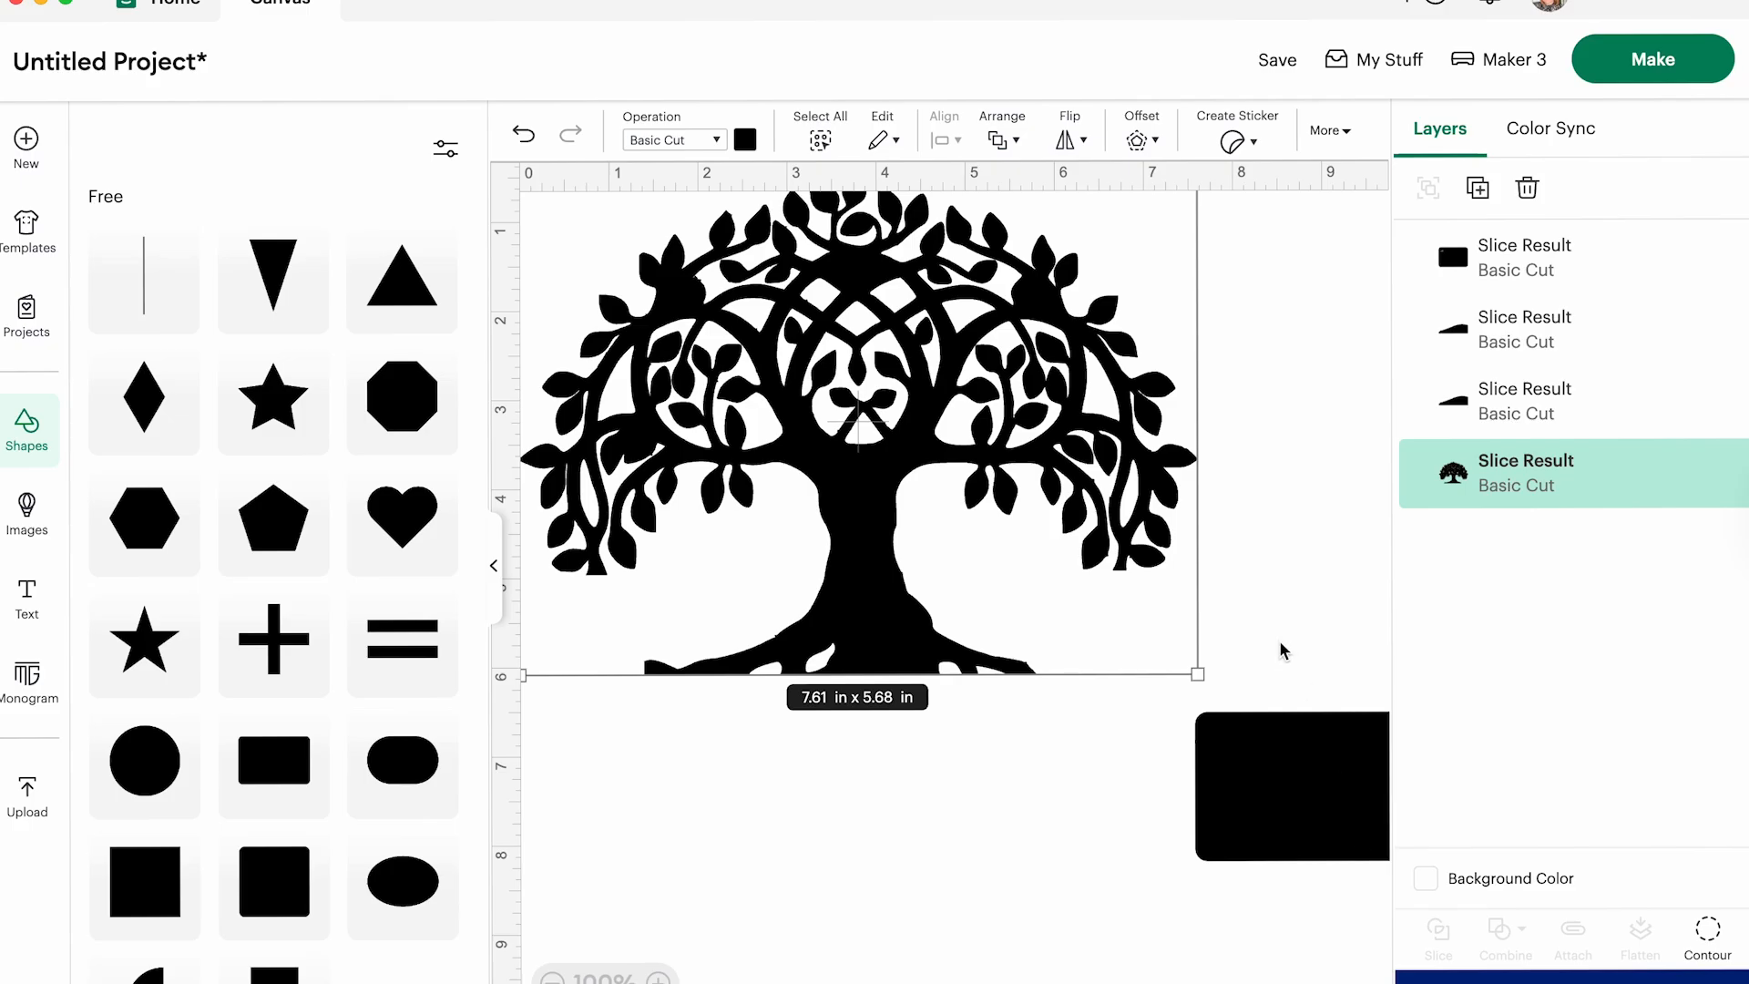
click(1321, 802)
drag(1261, 804, 1009, 983)
drag(1191, 688, 1259, 802)
key(Delete)
- Position the tree and the leftover rectangle so it covers the left root tip, and slice the two
drag(872, 407, 1120, 475)
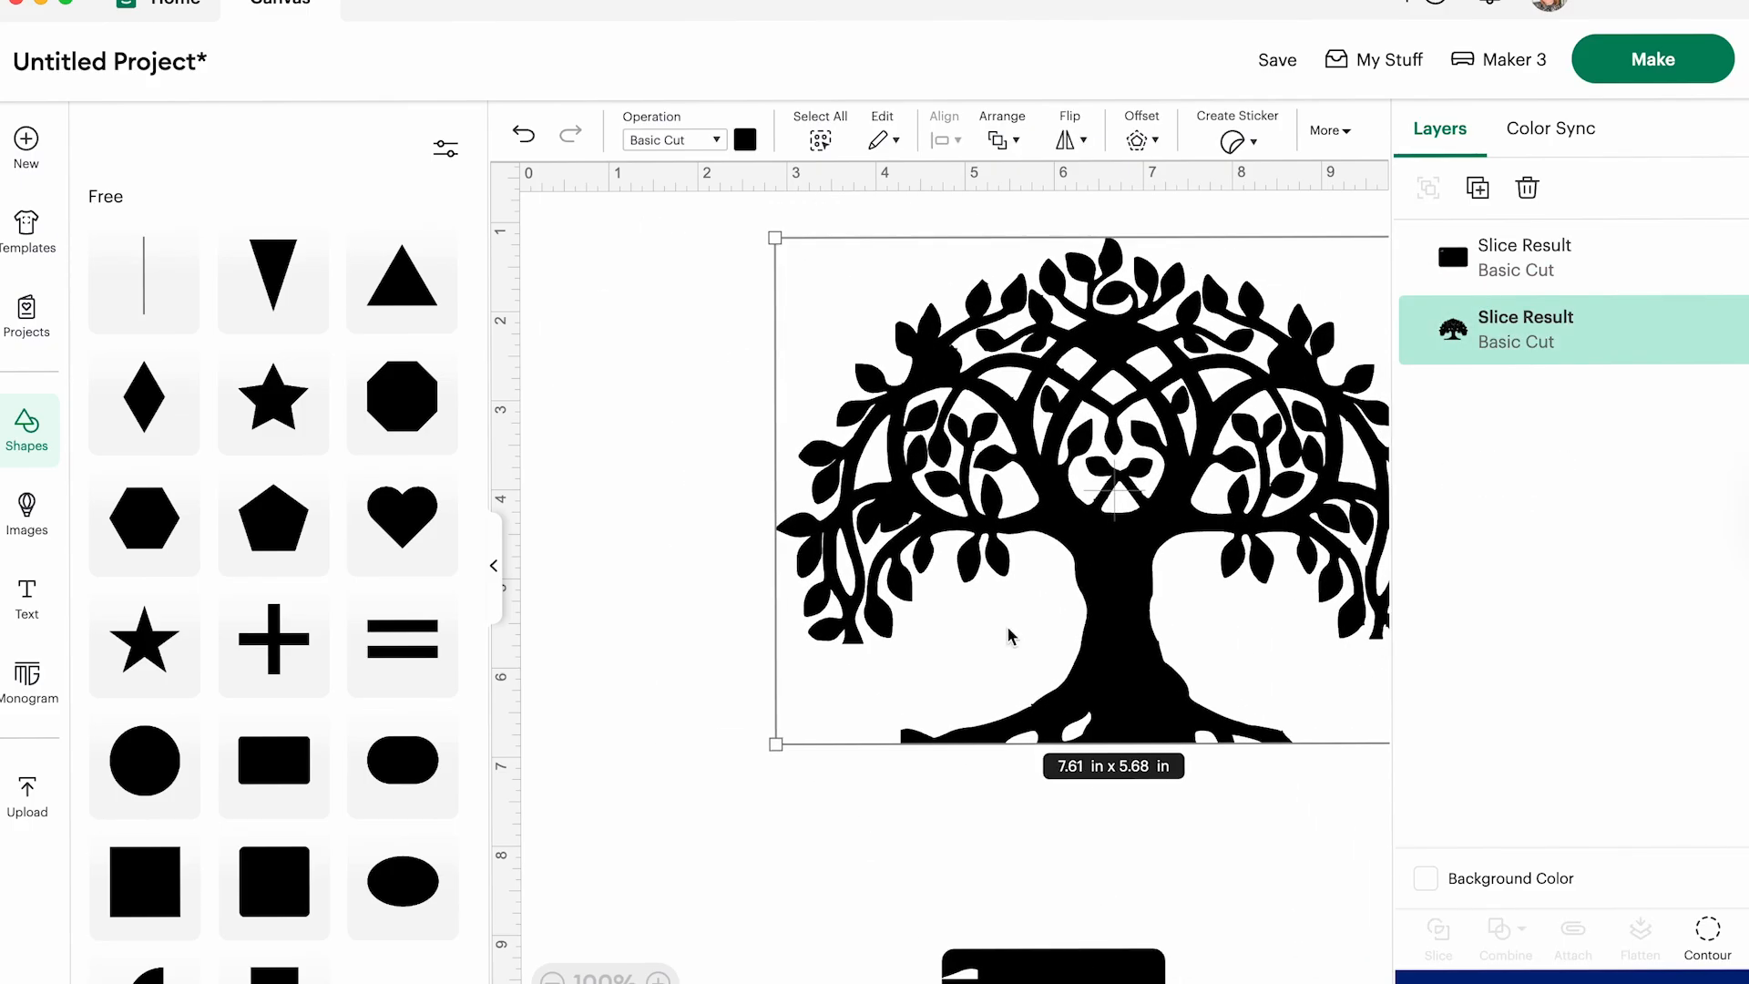
drag(1013, 976, 784, 758)
click(631, 351)
drag(631, 351, 995, 934)
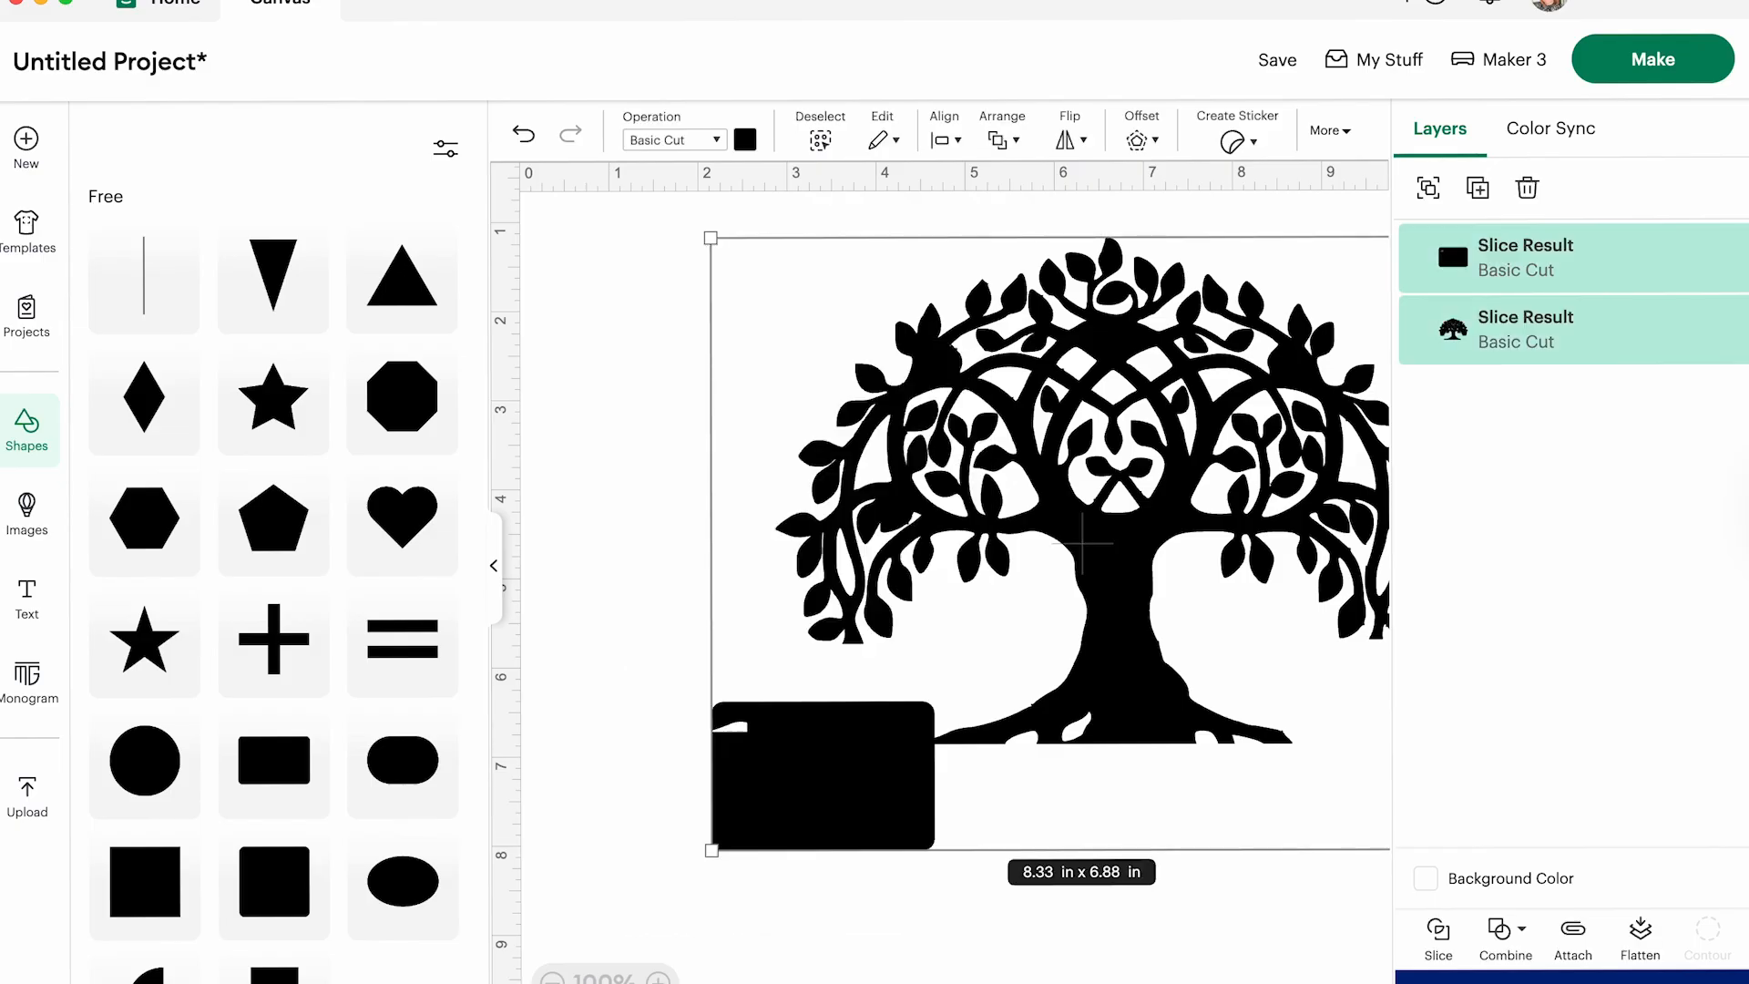
click(1439, 934)
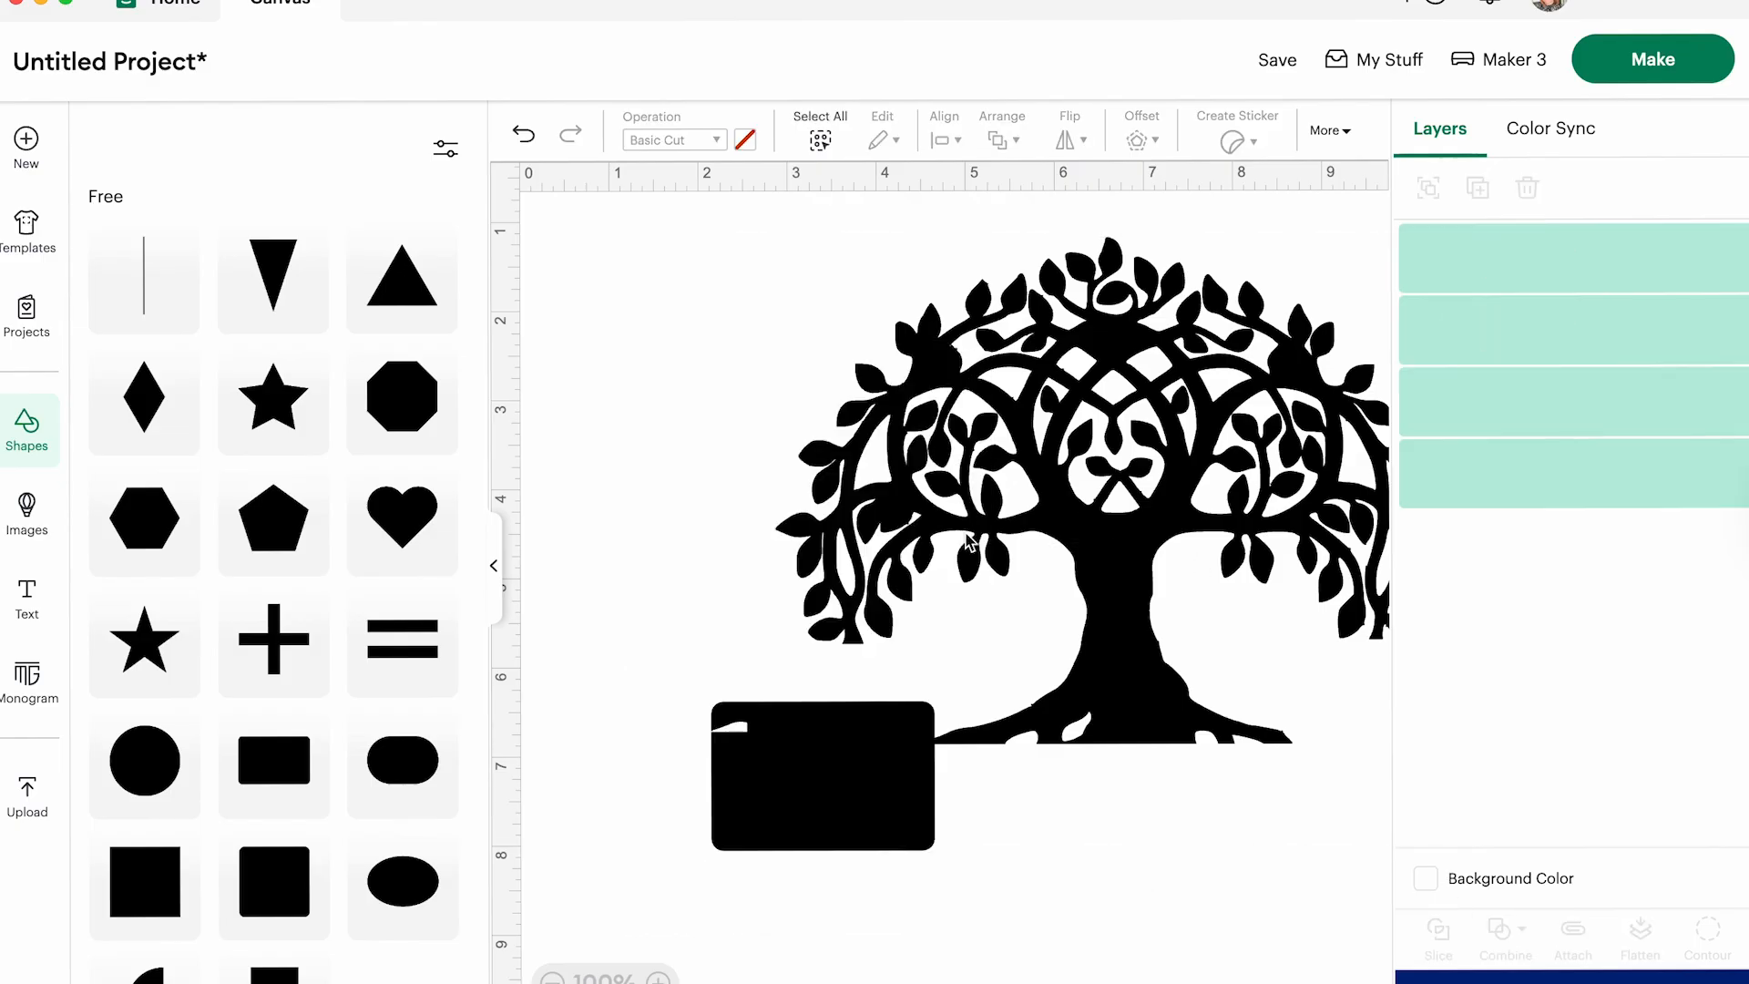
- Move the tree away from the left root cut and delete the rectangle and the small sliced root pieces
drag(978, 544, 1175, 618)
click(625, 437)
drag(625, 438, 859, 925)
key(Delete)
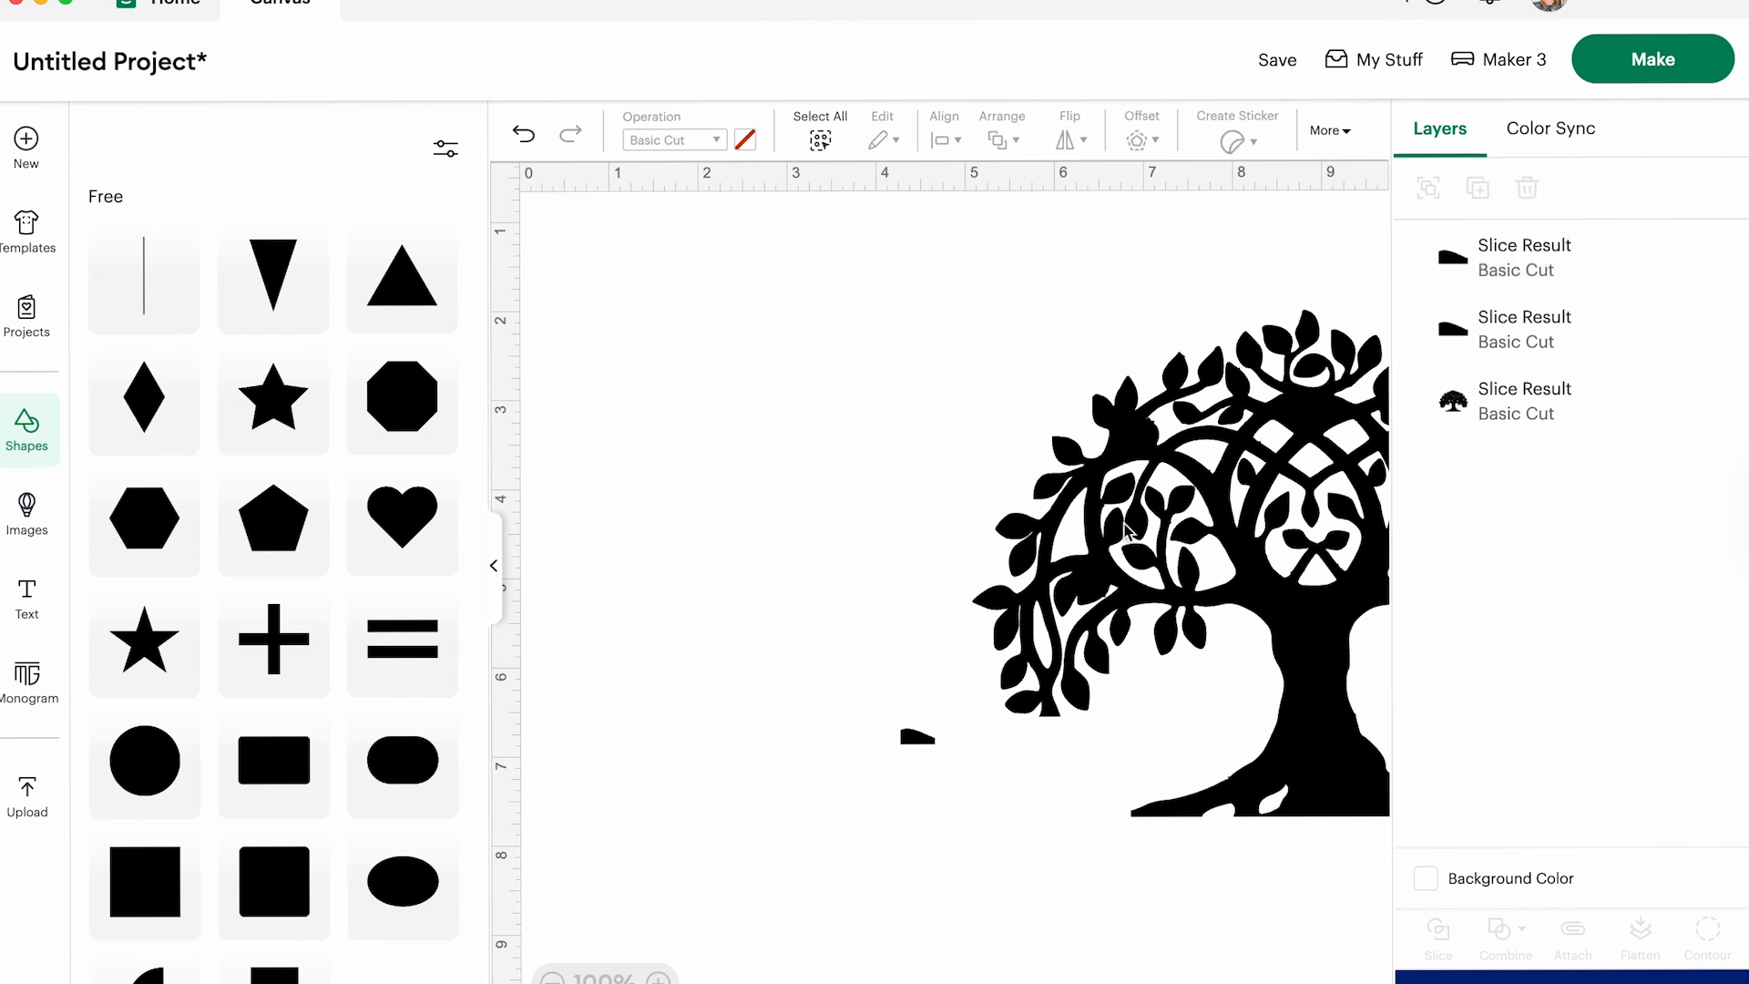
drag(904, 826, 910, 726)
key(Delete)
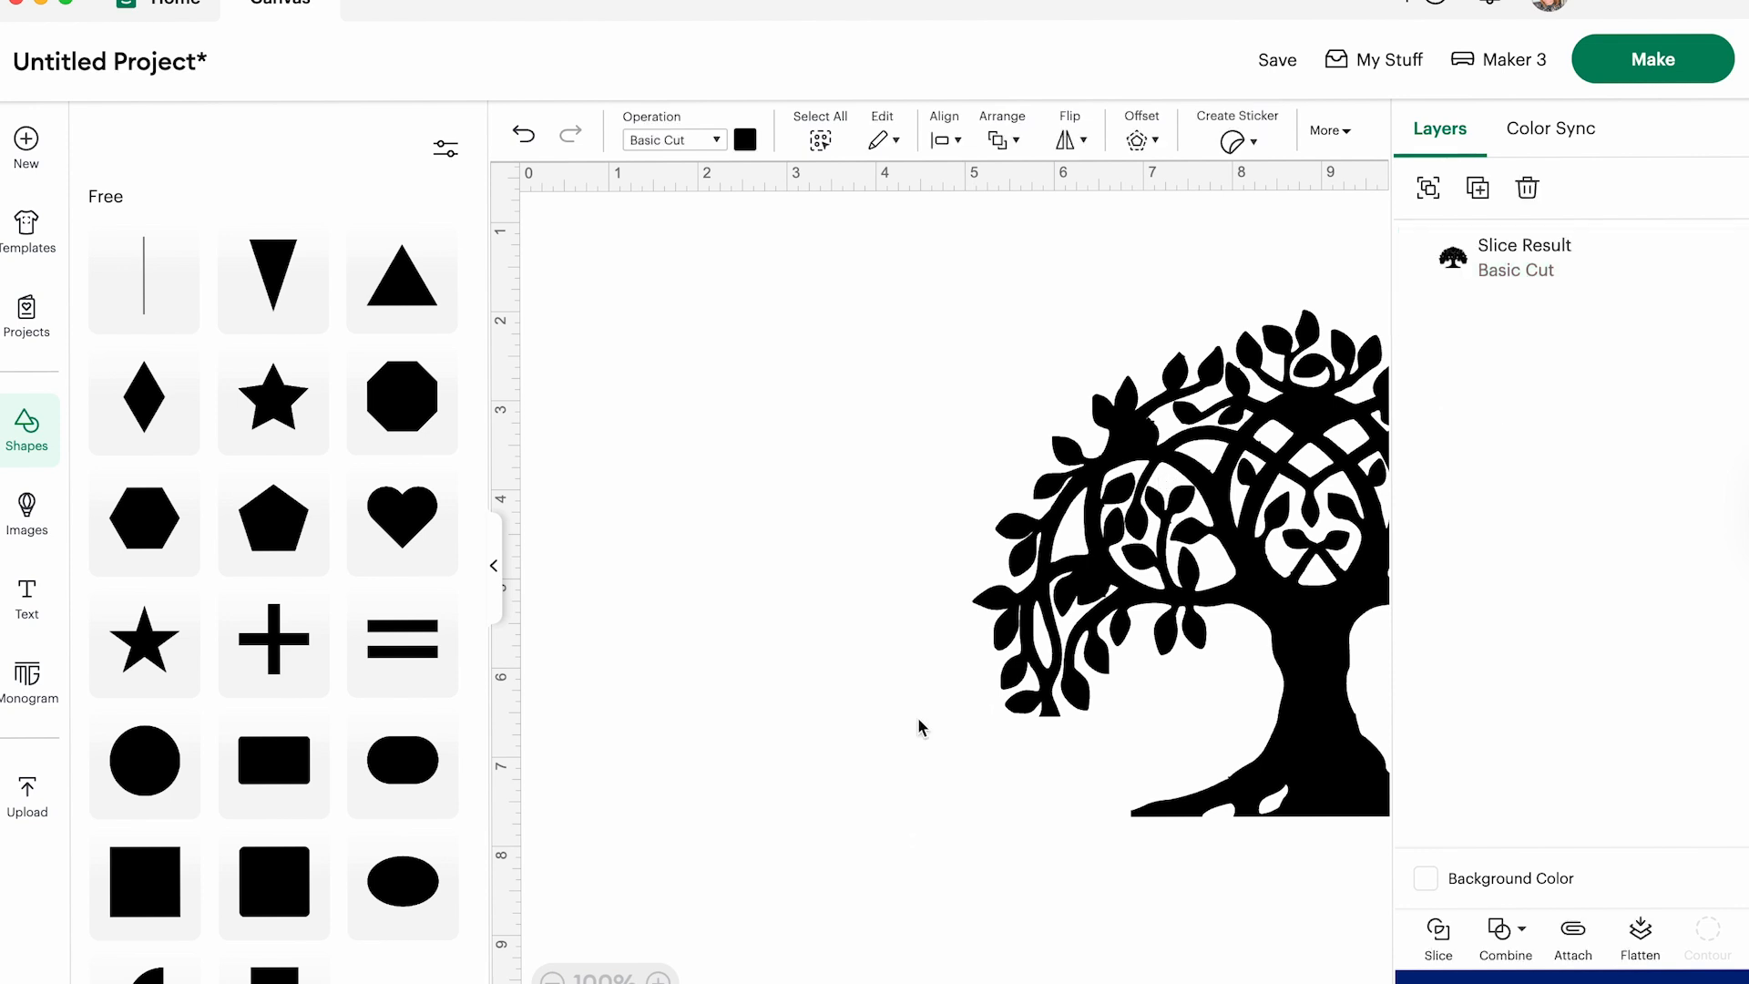
- Recenter the tree on the canvas and stretch it taller, to about 7.83 in by 7.63 in
click(497, 572)
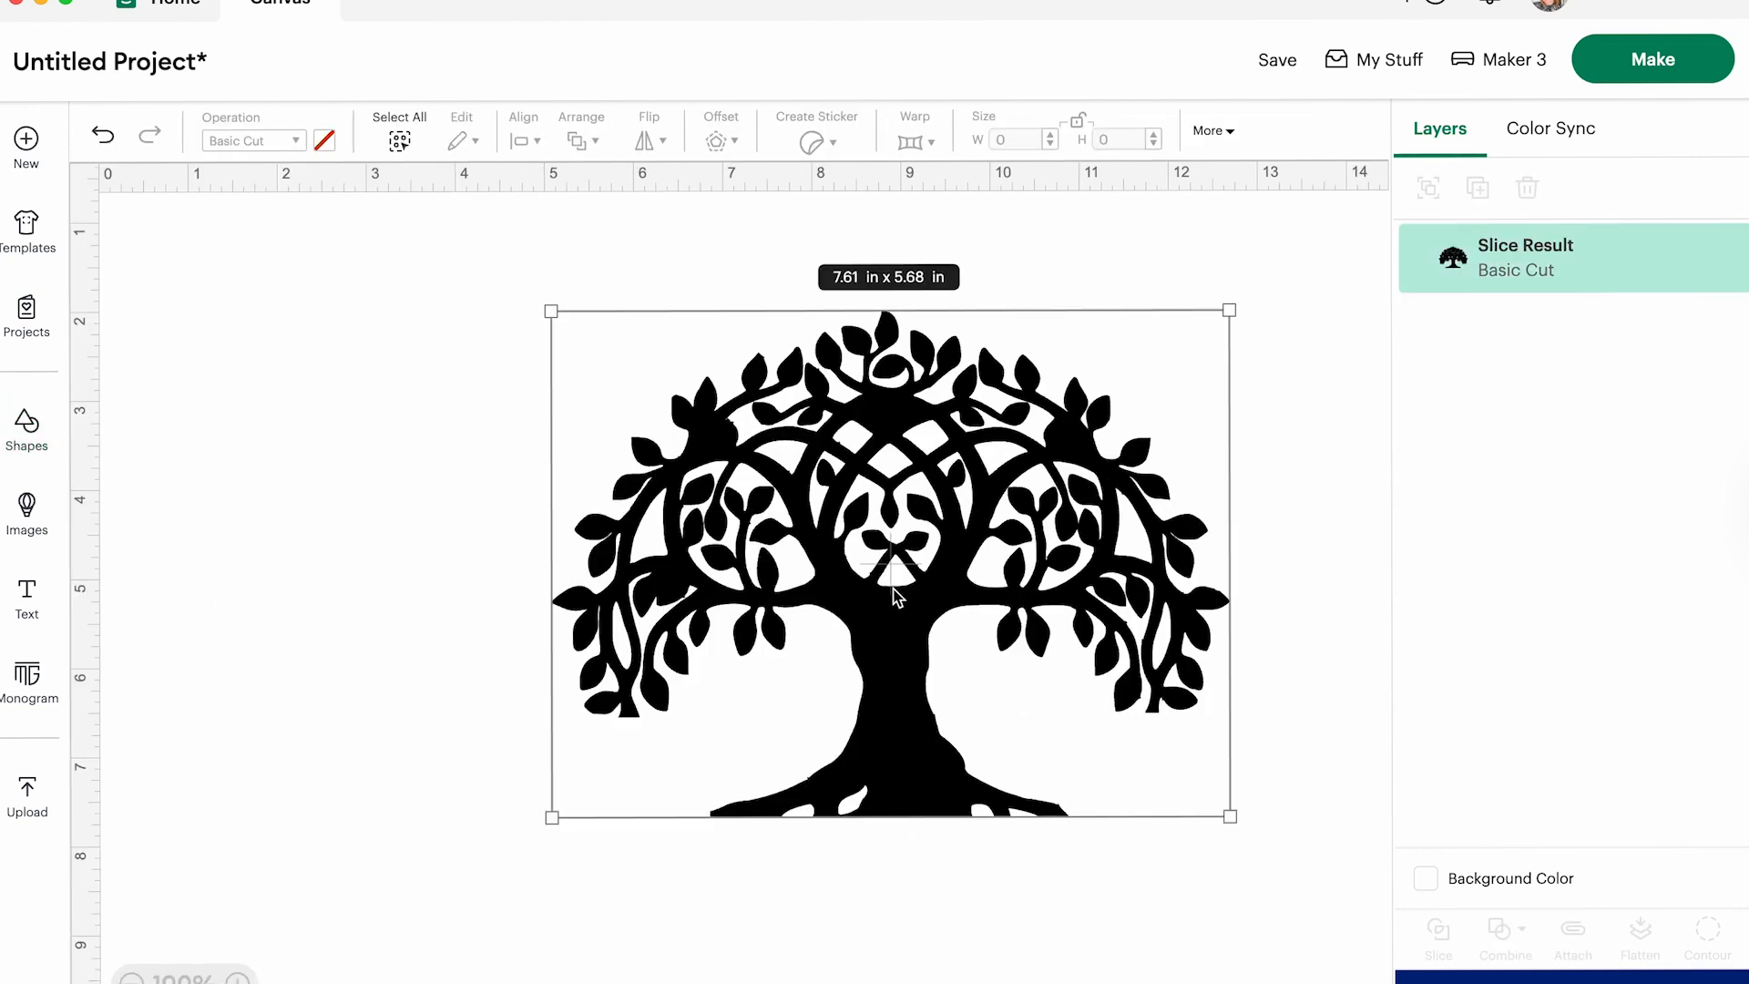
click(779, 558)
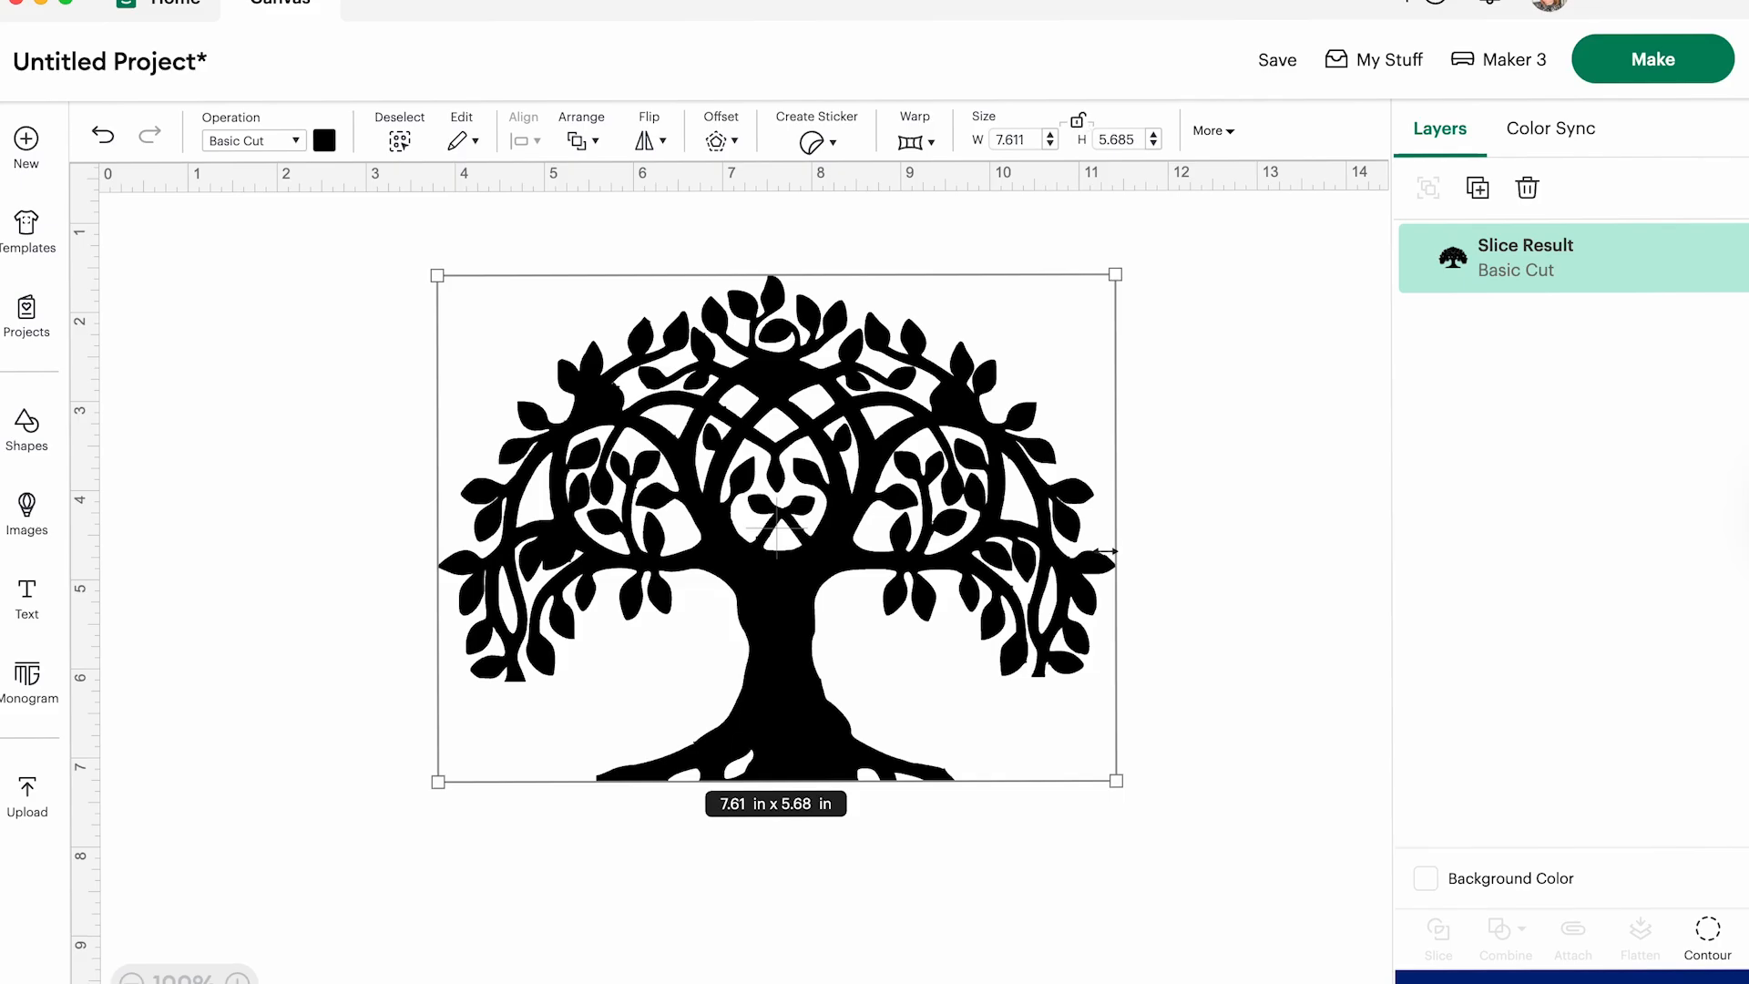
drag(1126, 785, 1136, 953)
click(336, 398)
drag(583, 425, 592, 368)
click(348, 238)
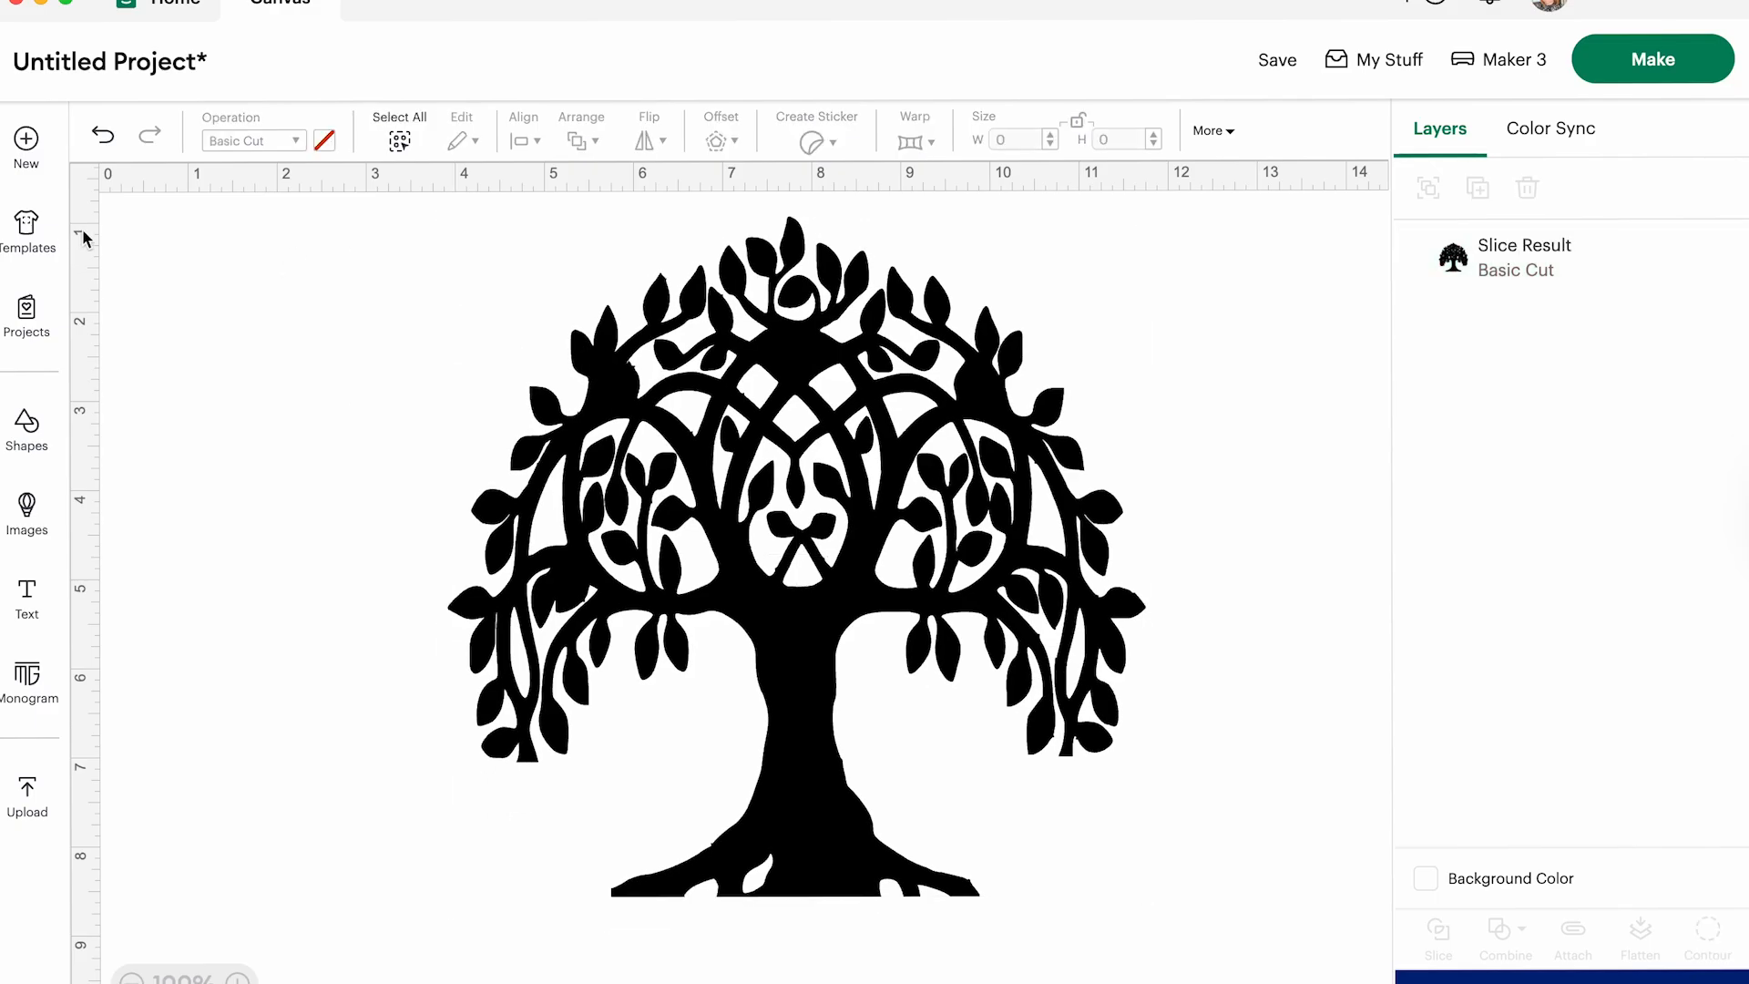
- Add a square and reshape it into a thin bar about 8.71 in by 0.28 in across the tree's middle, keeping a thicker spare copy below
click(35, 444)
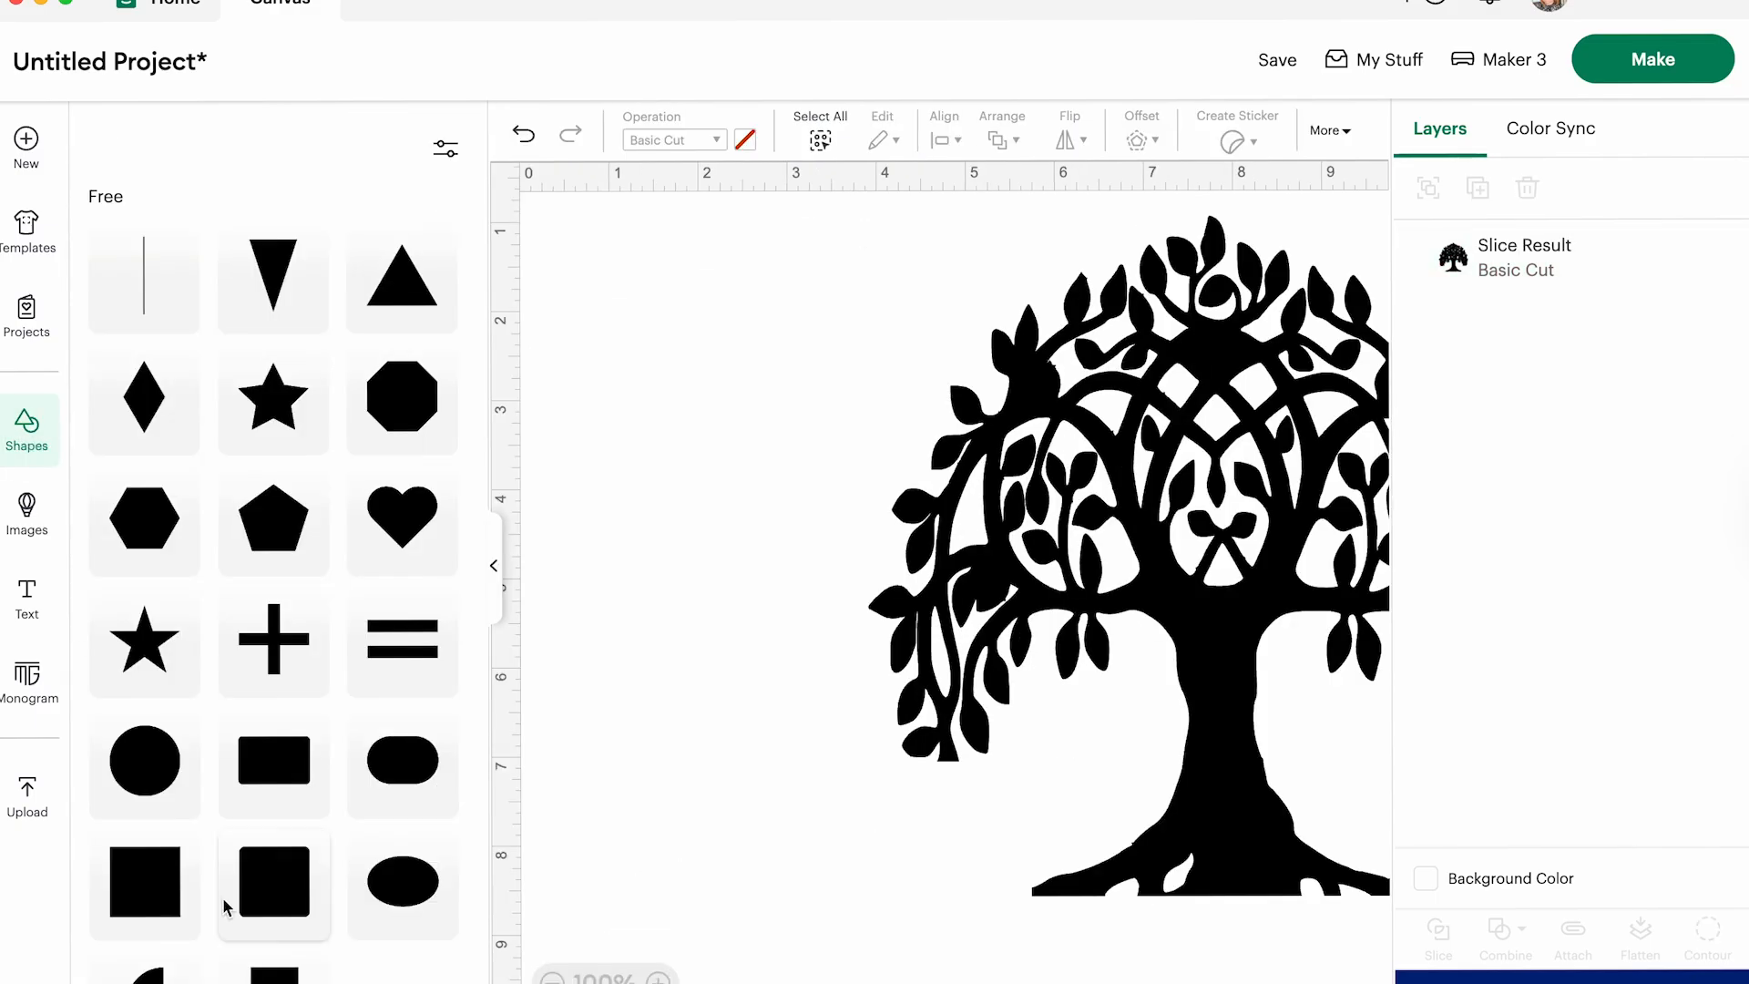
click(139, 892)
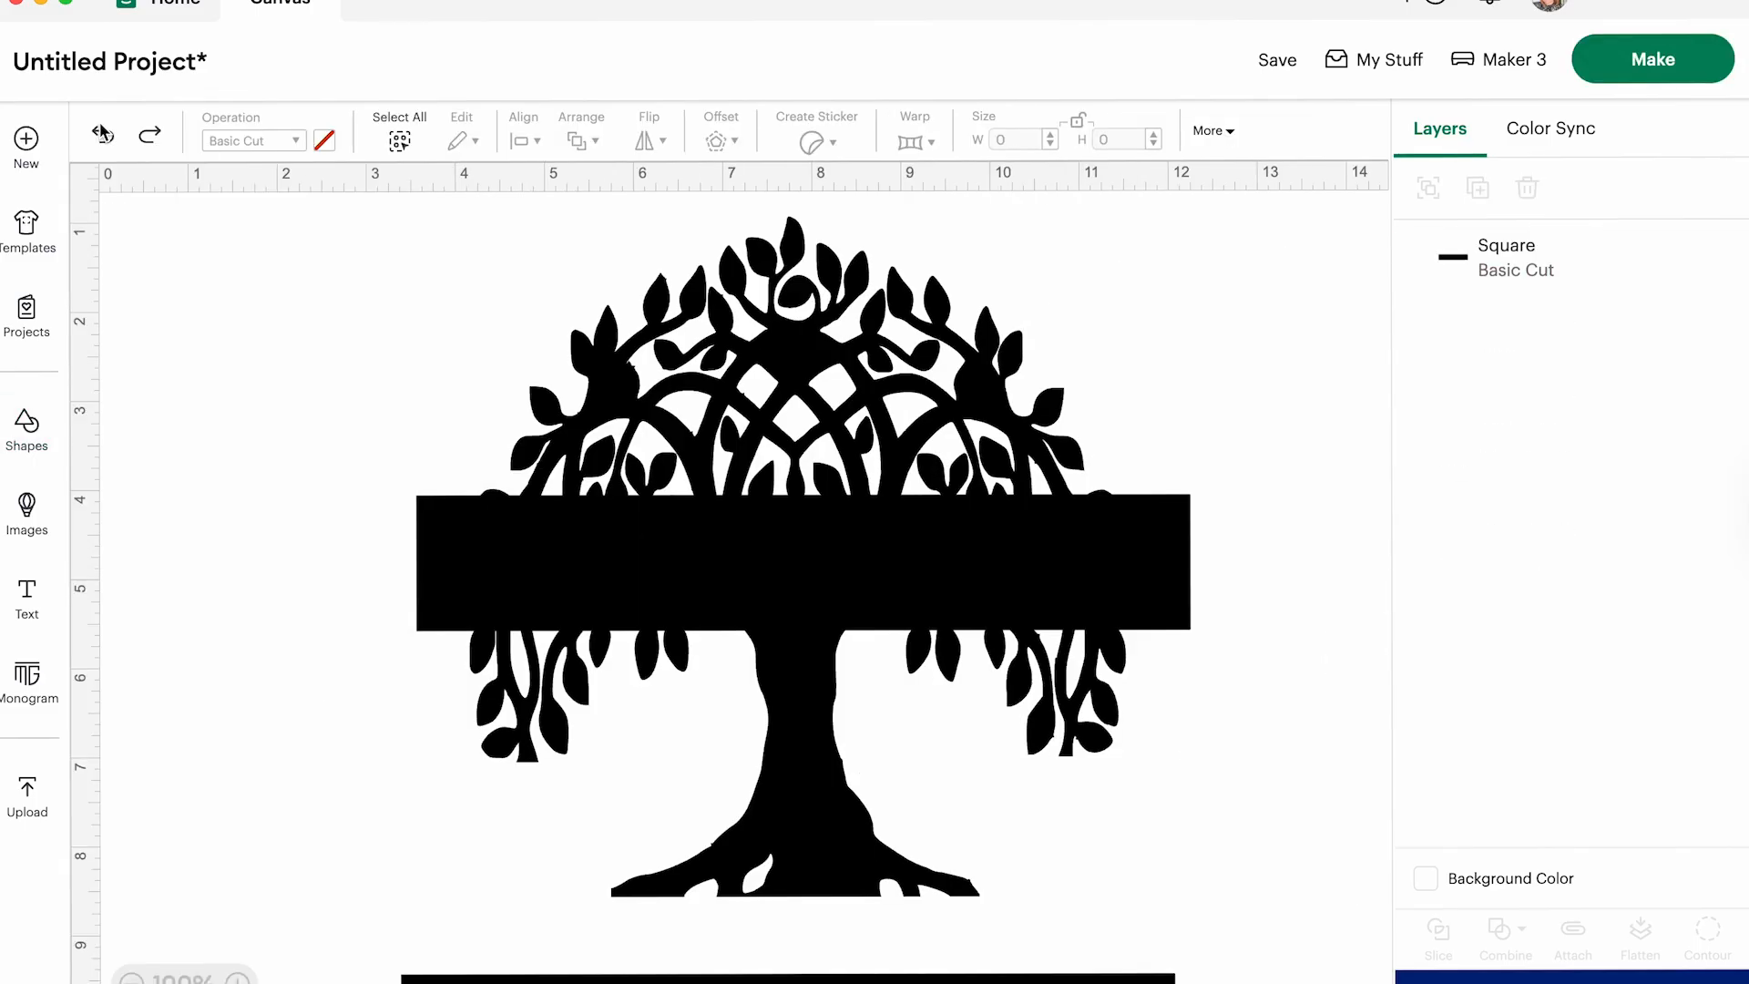
mouse_move(496, 566)
mouse_down()
mouse_move(496, 667)
mouse_move(506, 589)
mouse_up()
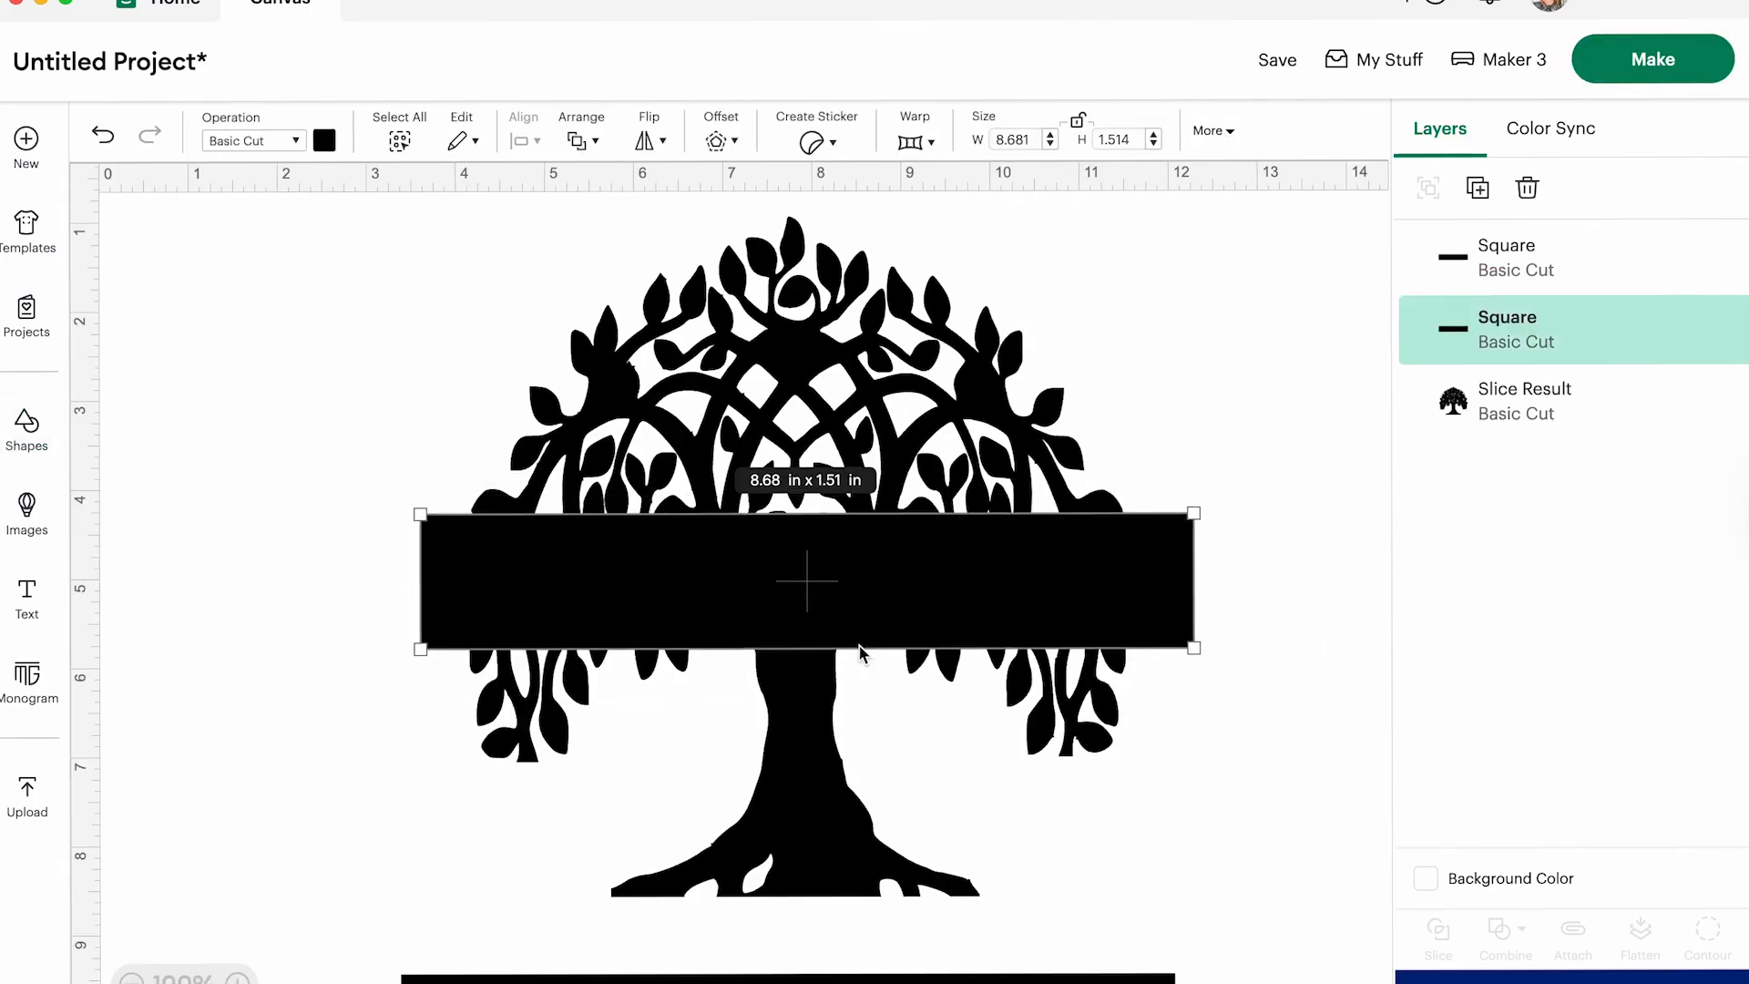
drag(1193, 648, 1196, 538)
mouse_move(818, 536)
mouse_down()
mouse_move(821, 586)
mouse_move(819, 530)
mouse_move(823, 581)
mouse_move(829, 566)
mouse_up()
click(205, 411)
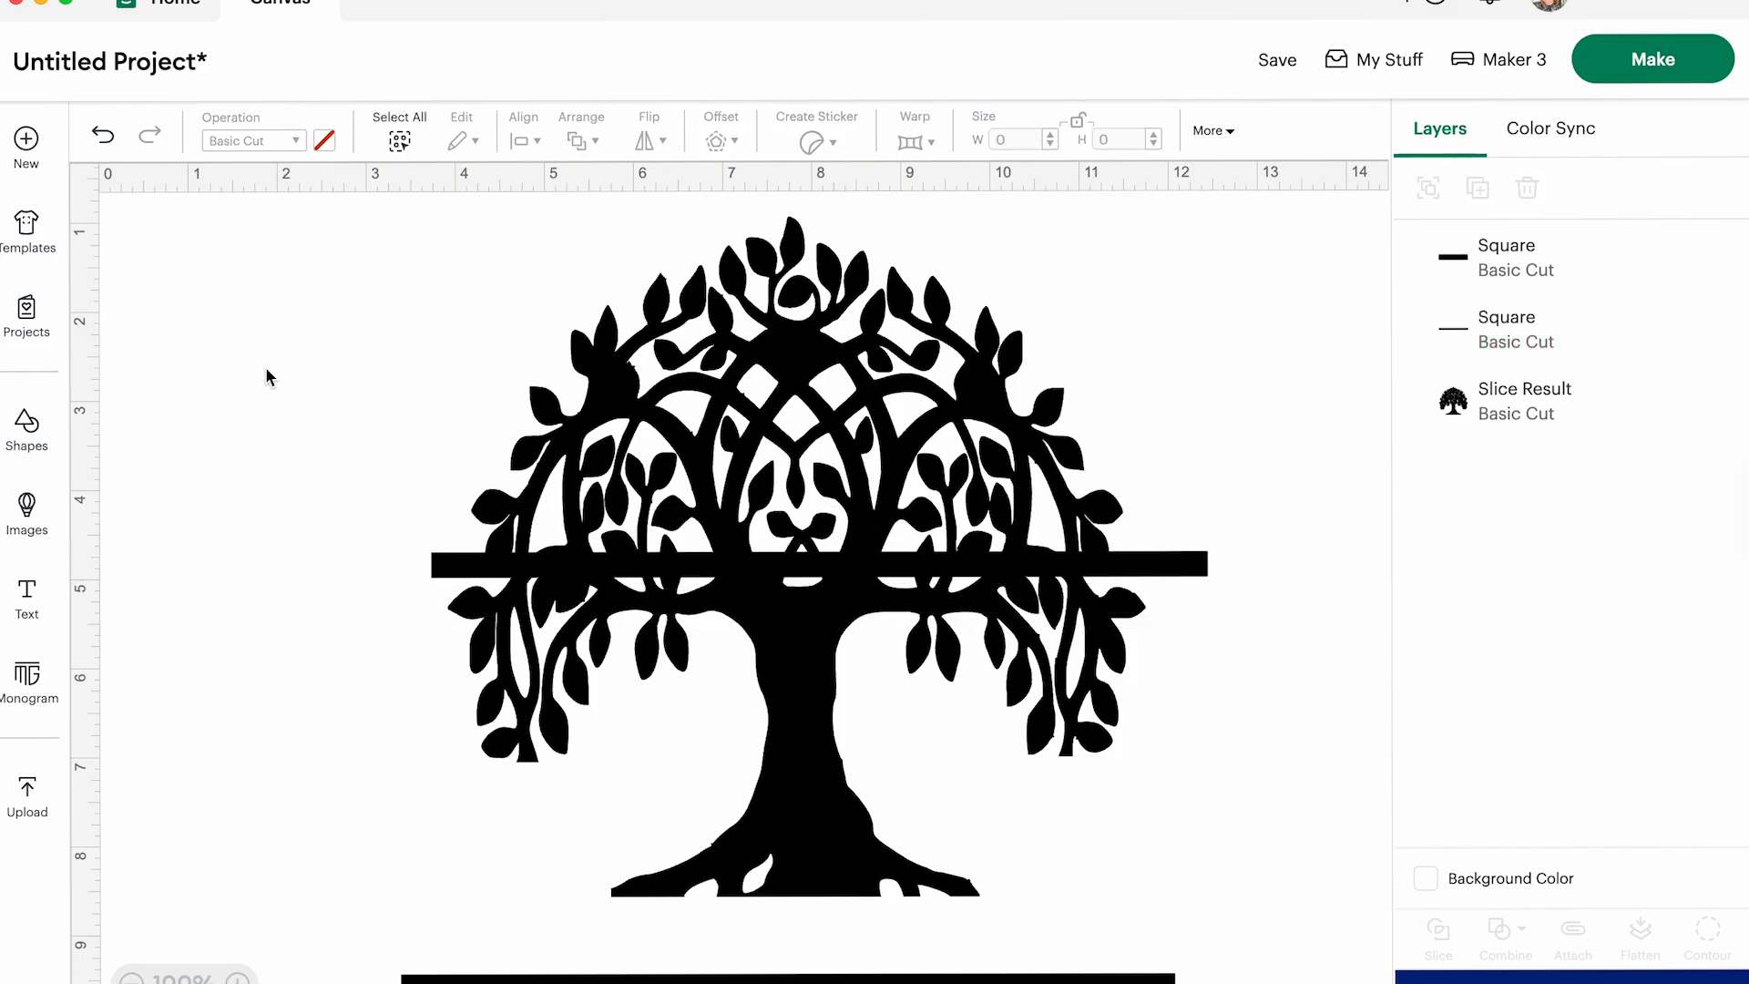
- Slice the tree with the thin bar and move the cut tree aside
drag(355, 273, 1255, 873)
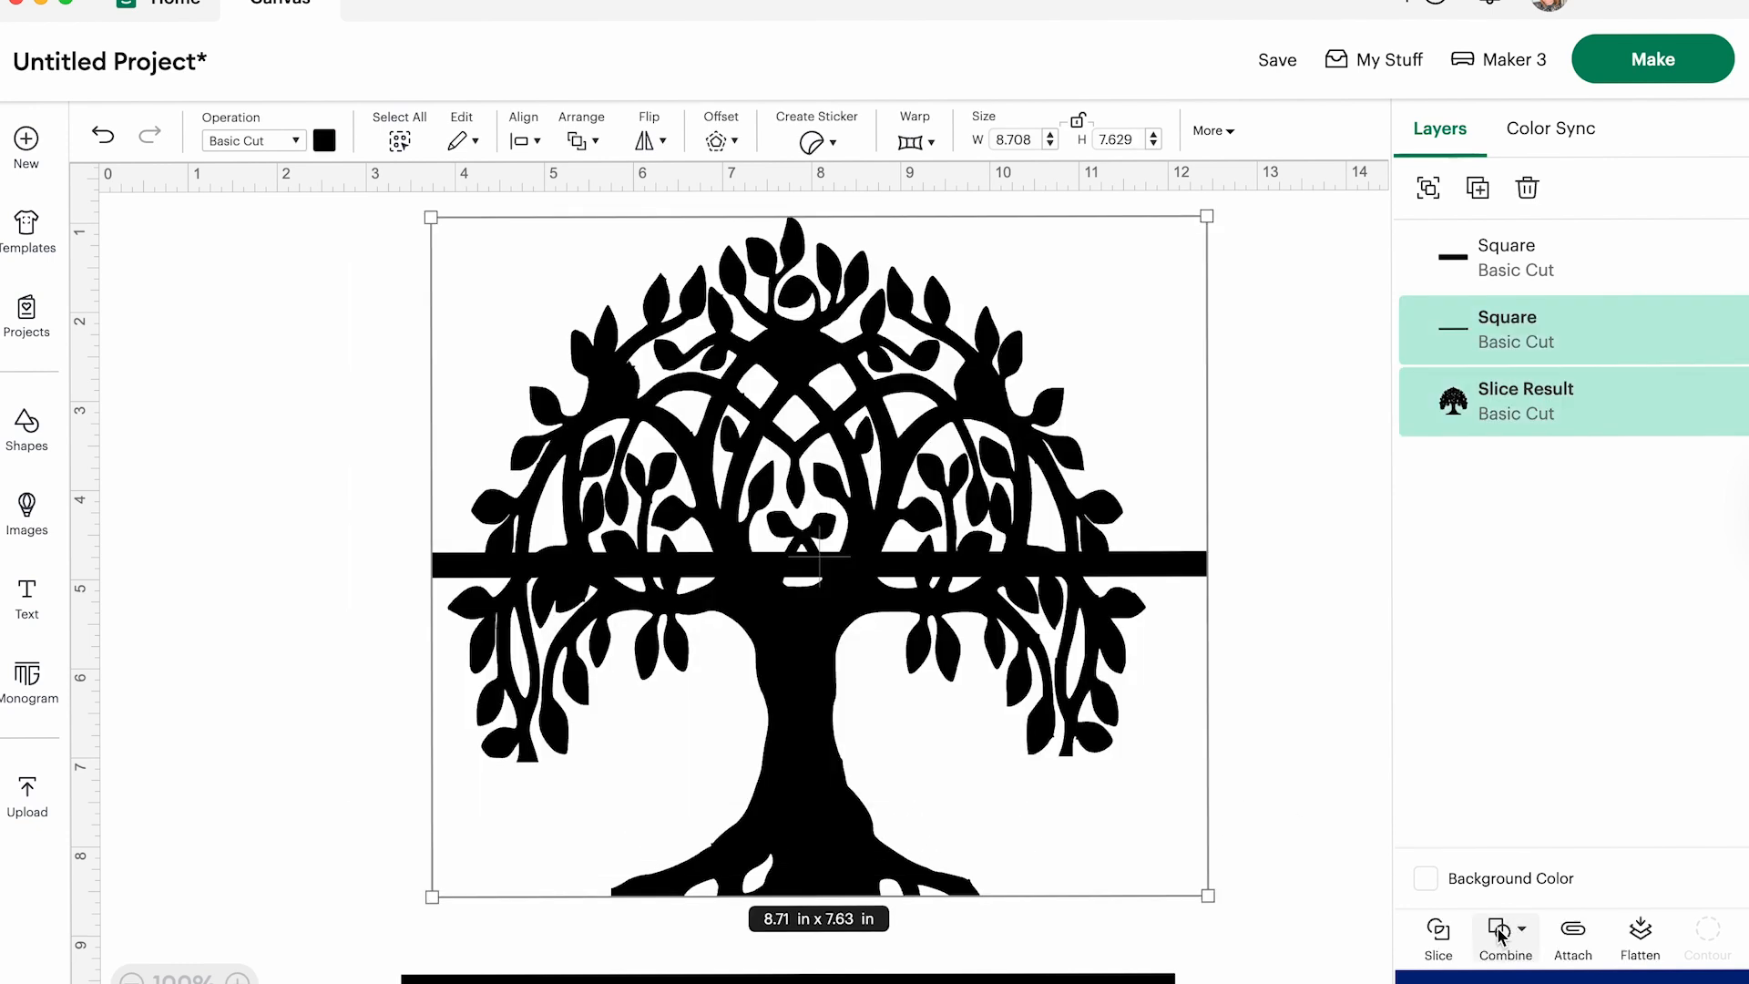
click(1436, 927)
drag(702, 328, 1422, 354)
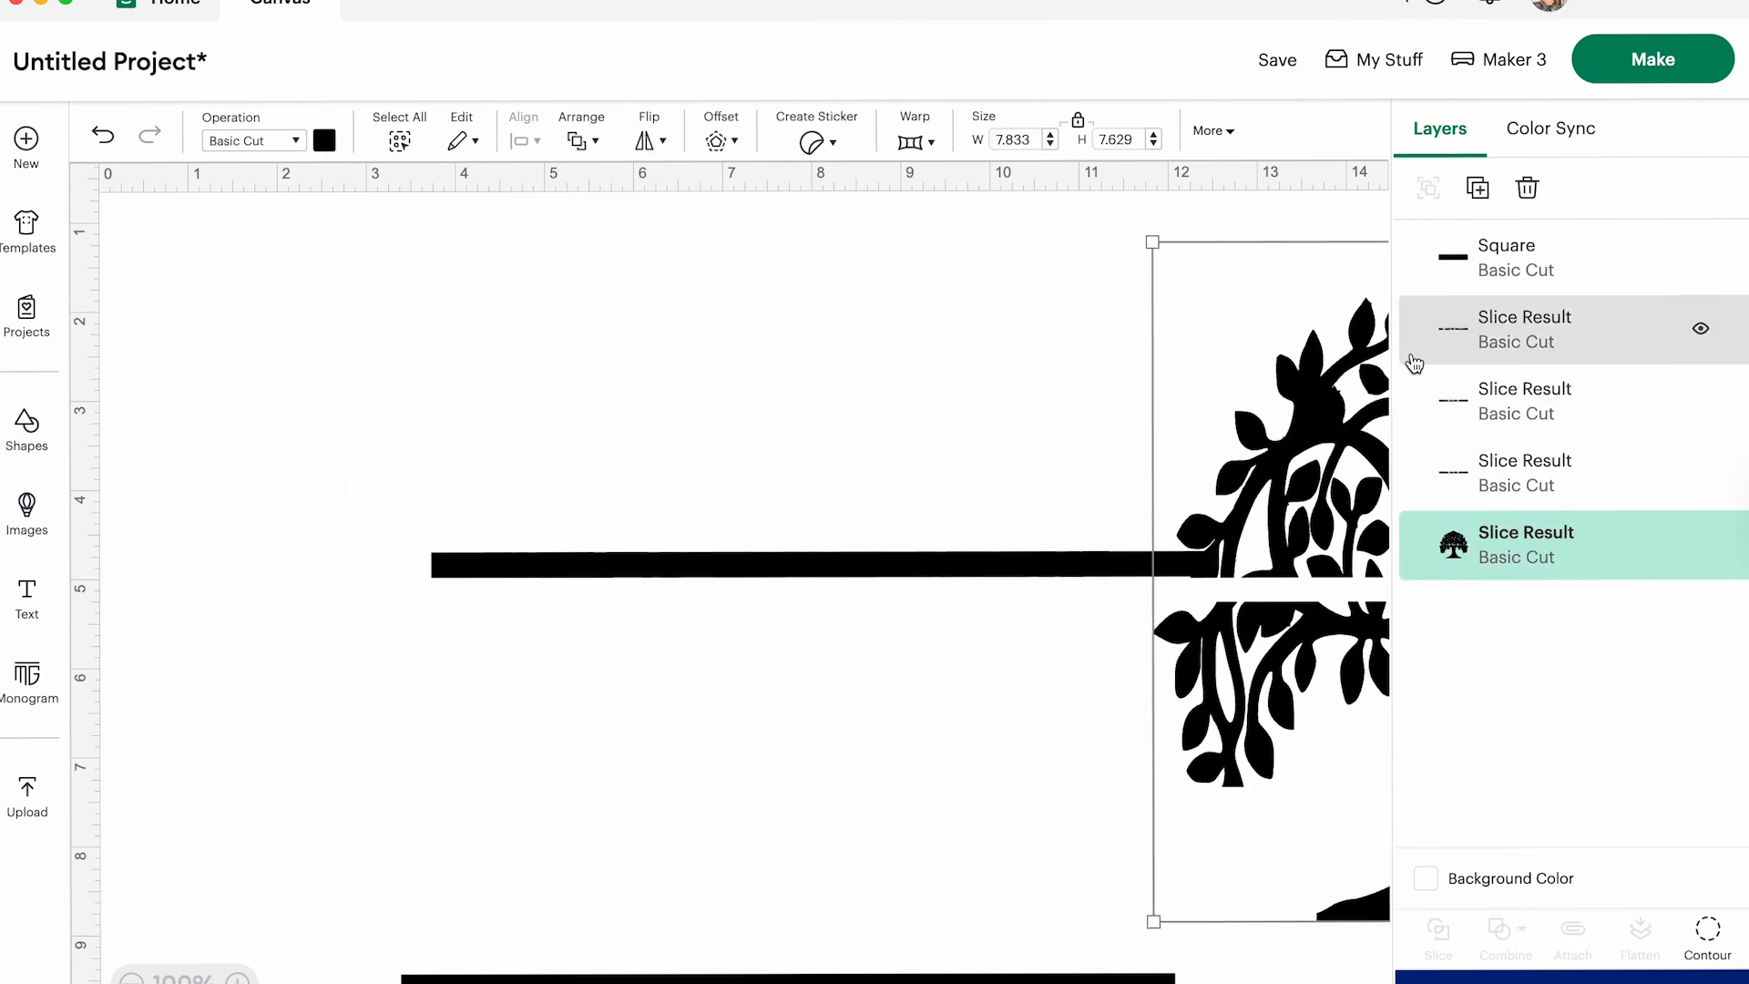
- Delete all leftover bar slices and move the split tree back to the middle of the canvas
drag(829, 558, 833, 855)
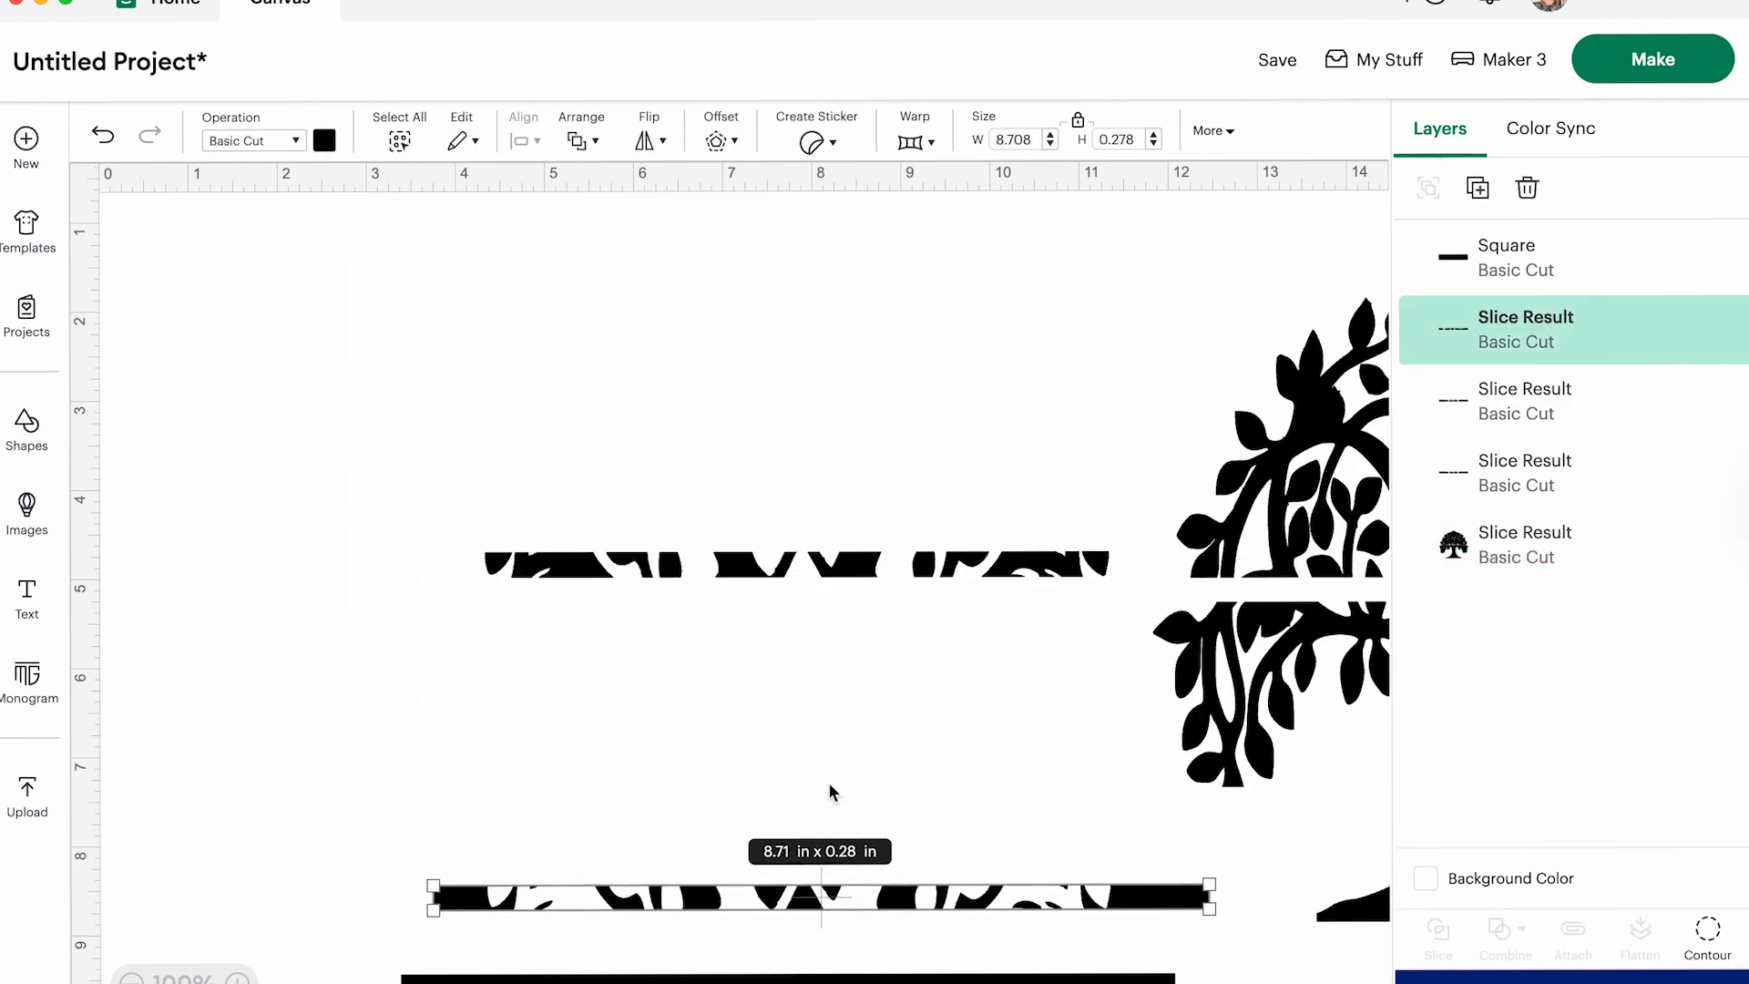
drag(779, 565, 620, 583)
key(Delete)
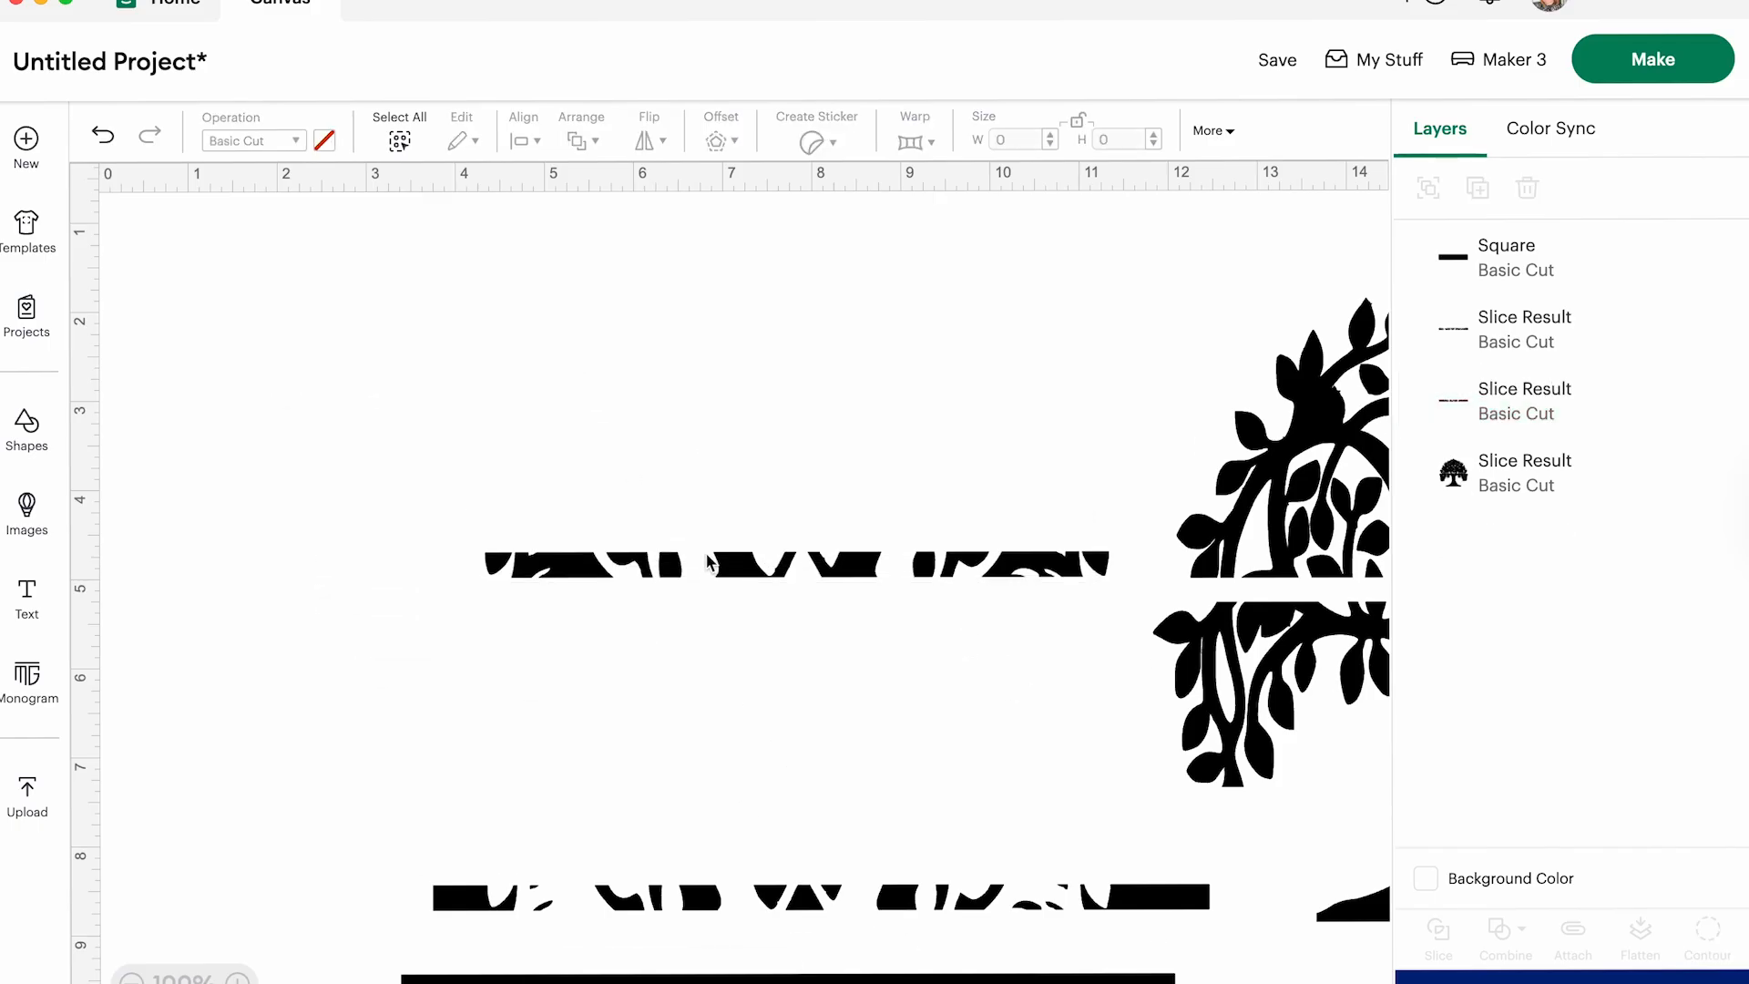
click(707, 557)
key(Delete)
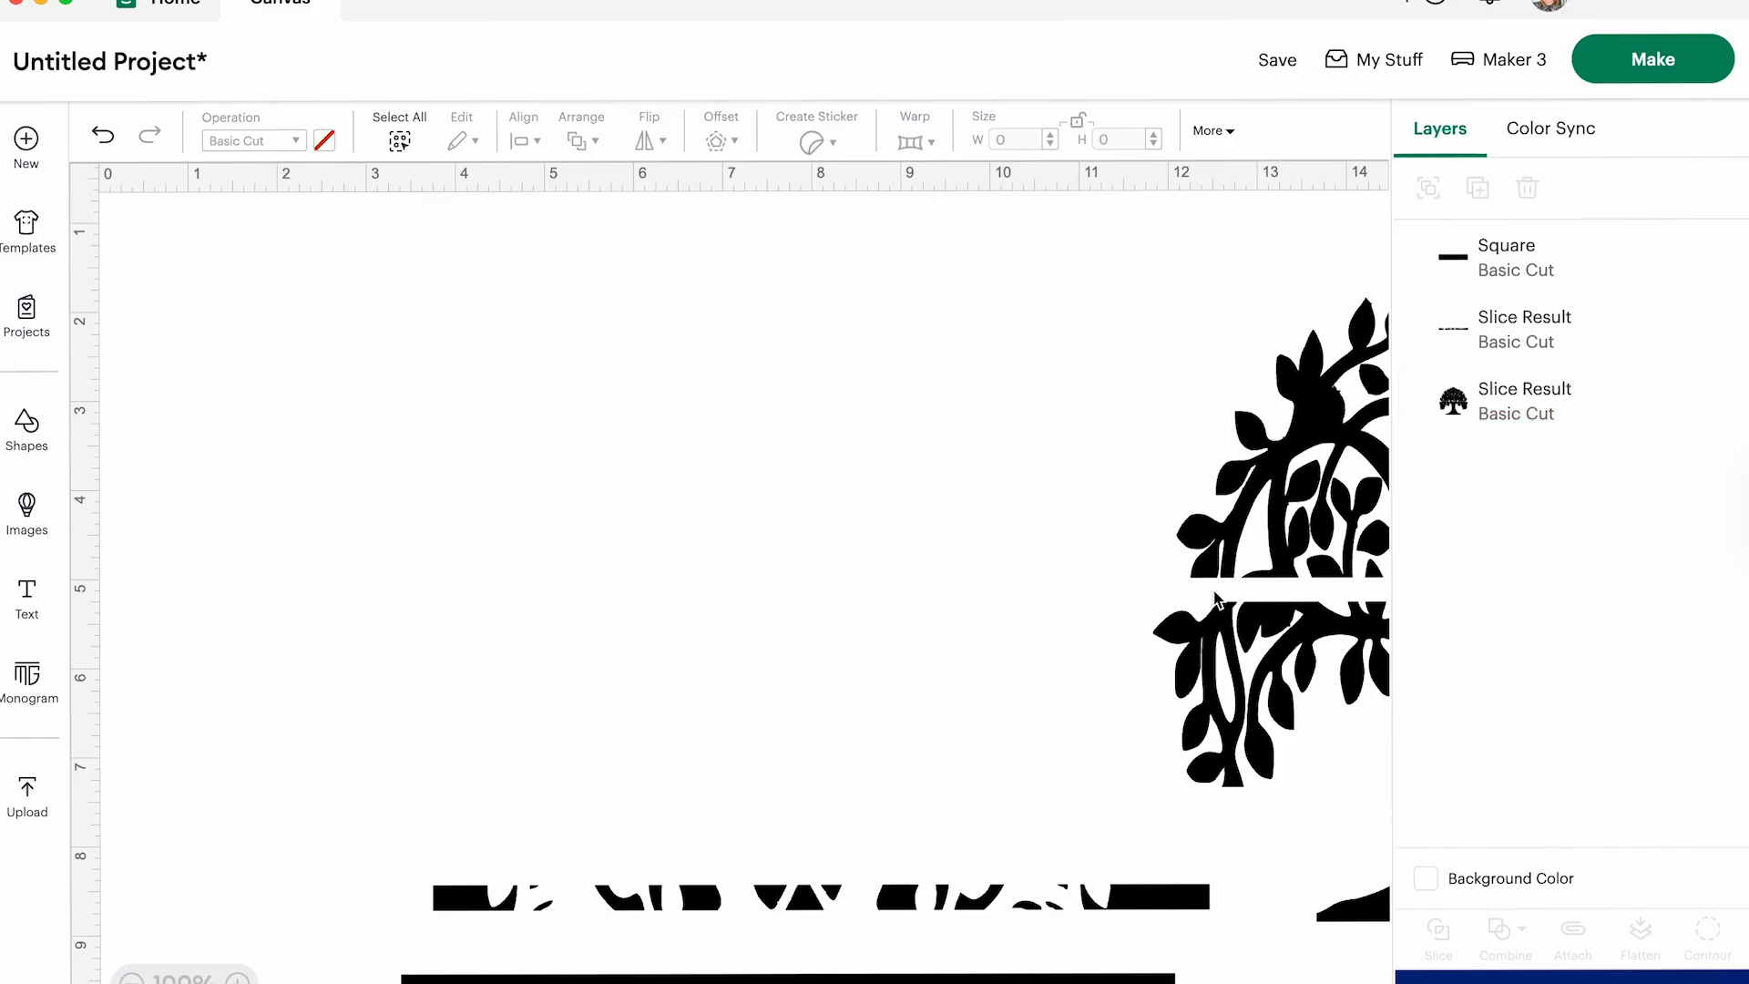
click(986, 911)
key(Delete)
drag(1260, 521, 550, 484)
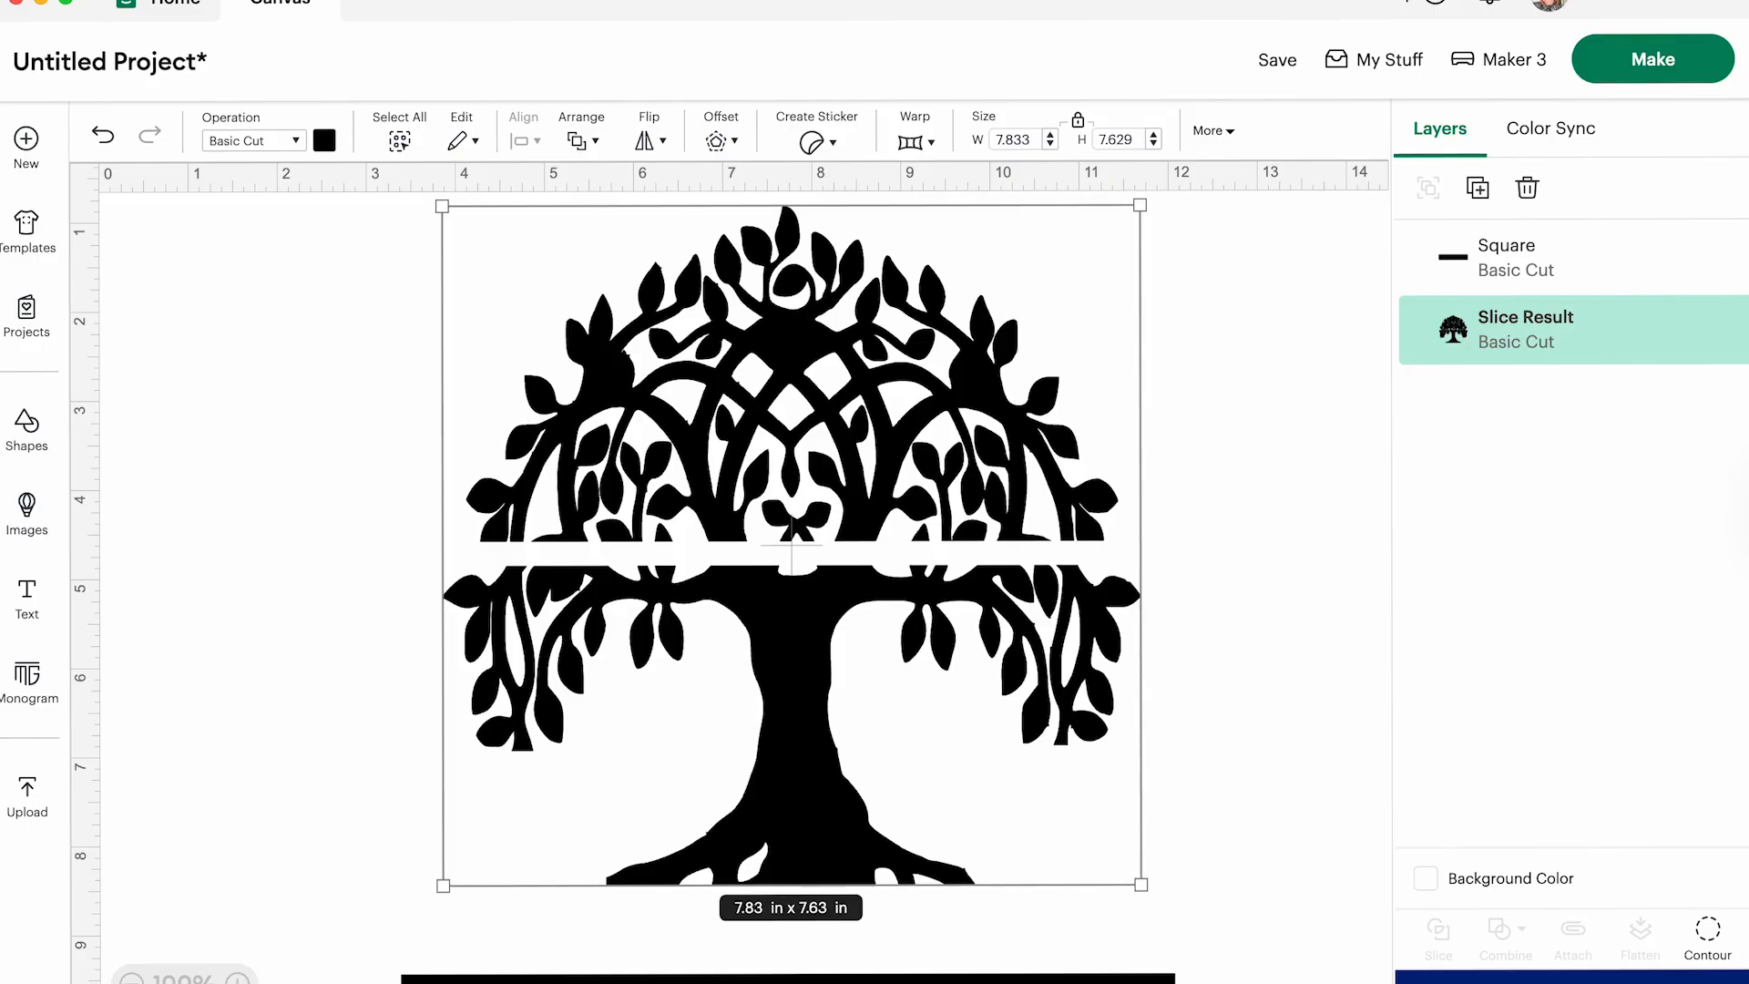
- Duplicate the spare rectangle and enlarge the copy to about 25.4 in by 4.43 in, covering everything below the gap in the tree
click(1503, 256)
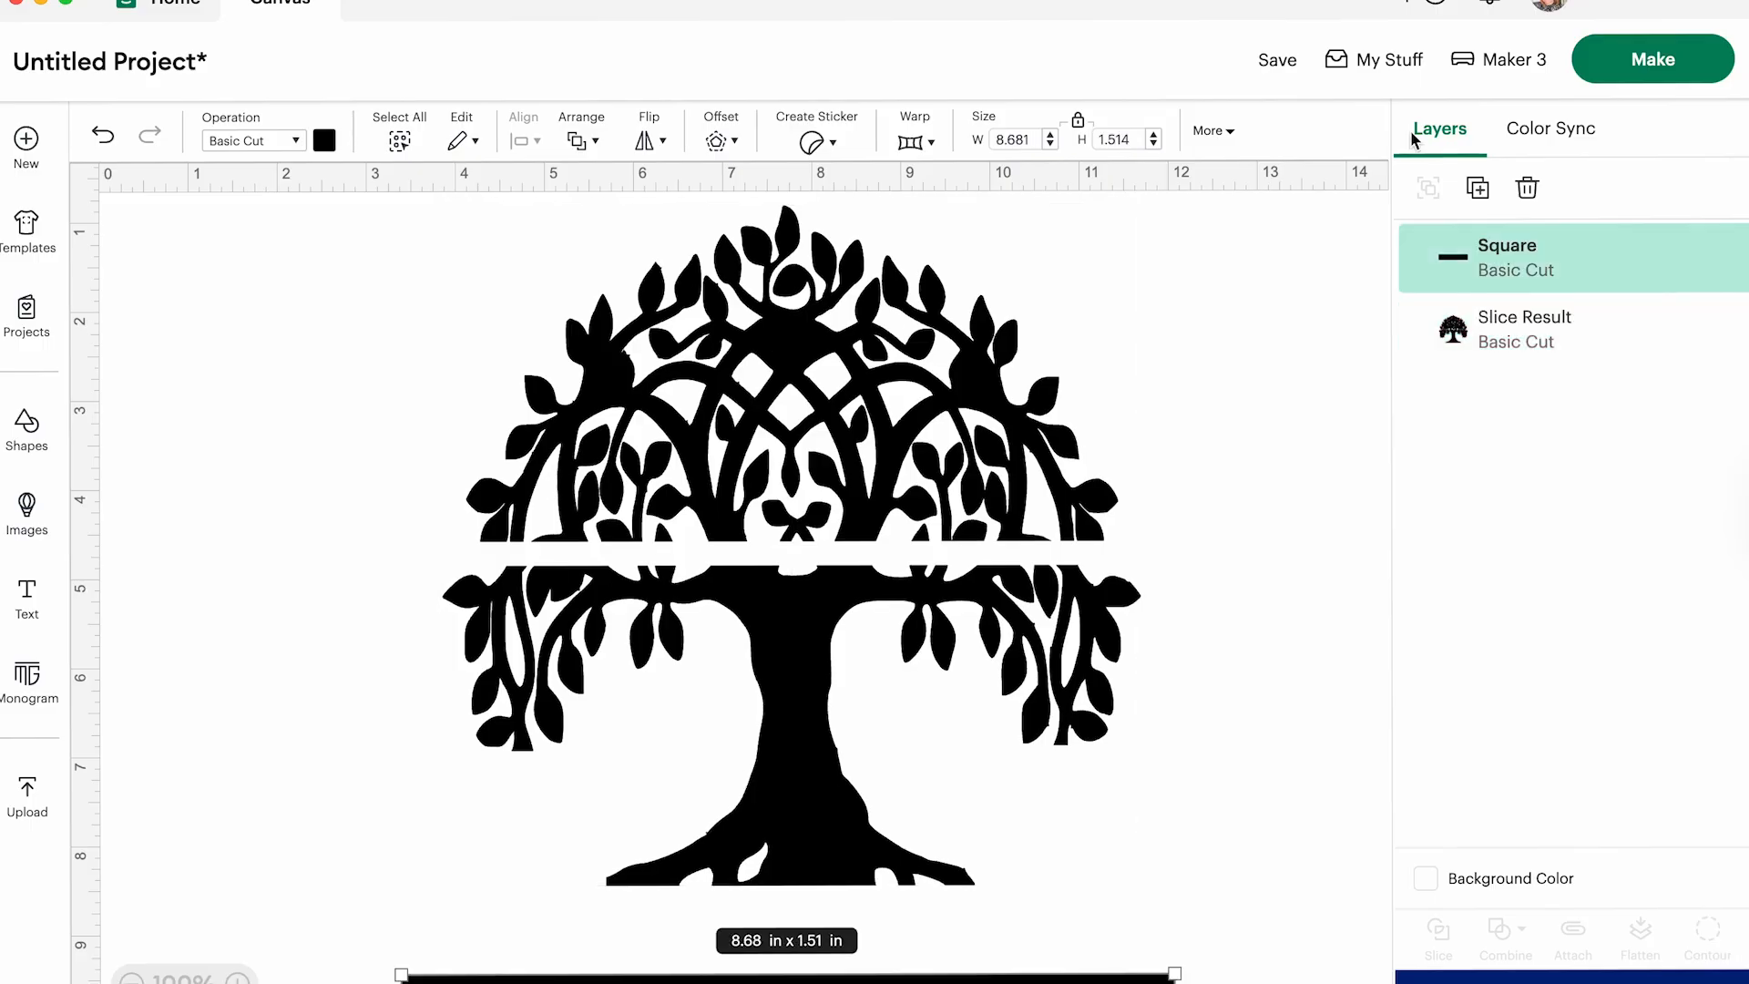
click(1478, 188)
scroll(852, 742, down, 3)
drag(720, 897, 612, 394)
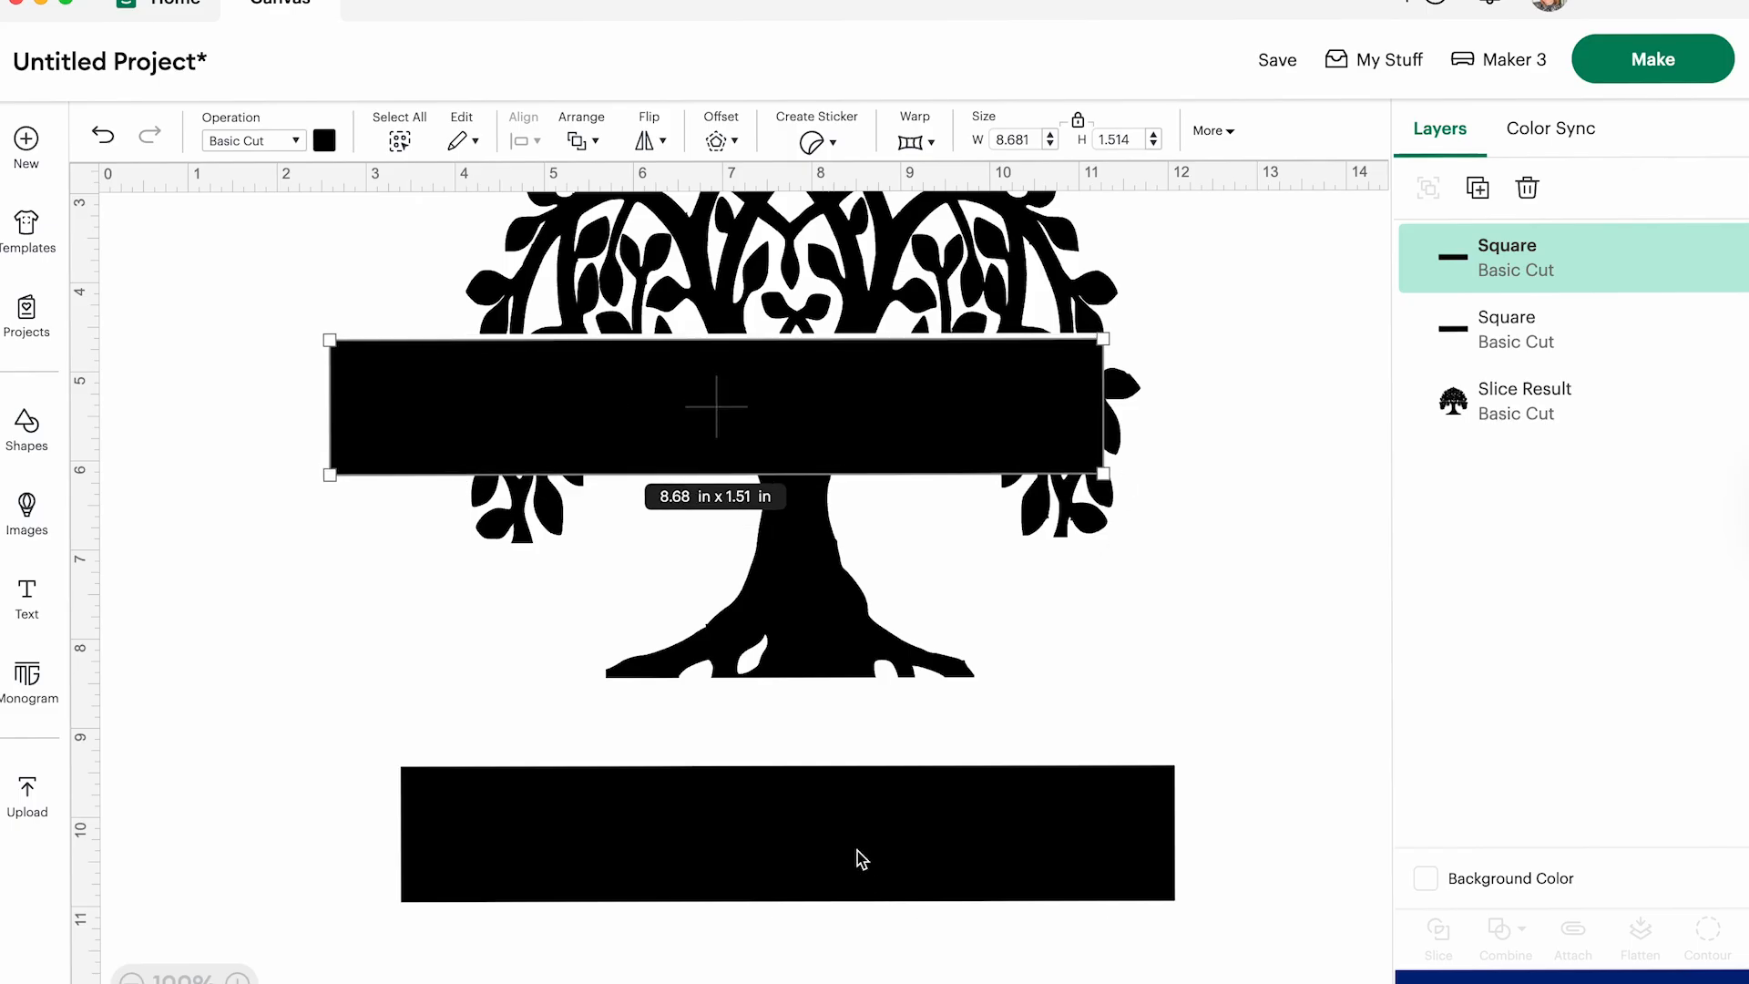
drag(860, 857, 866, 980)
click(1084, 405)
drag(1105, 477, 1062, 734)
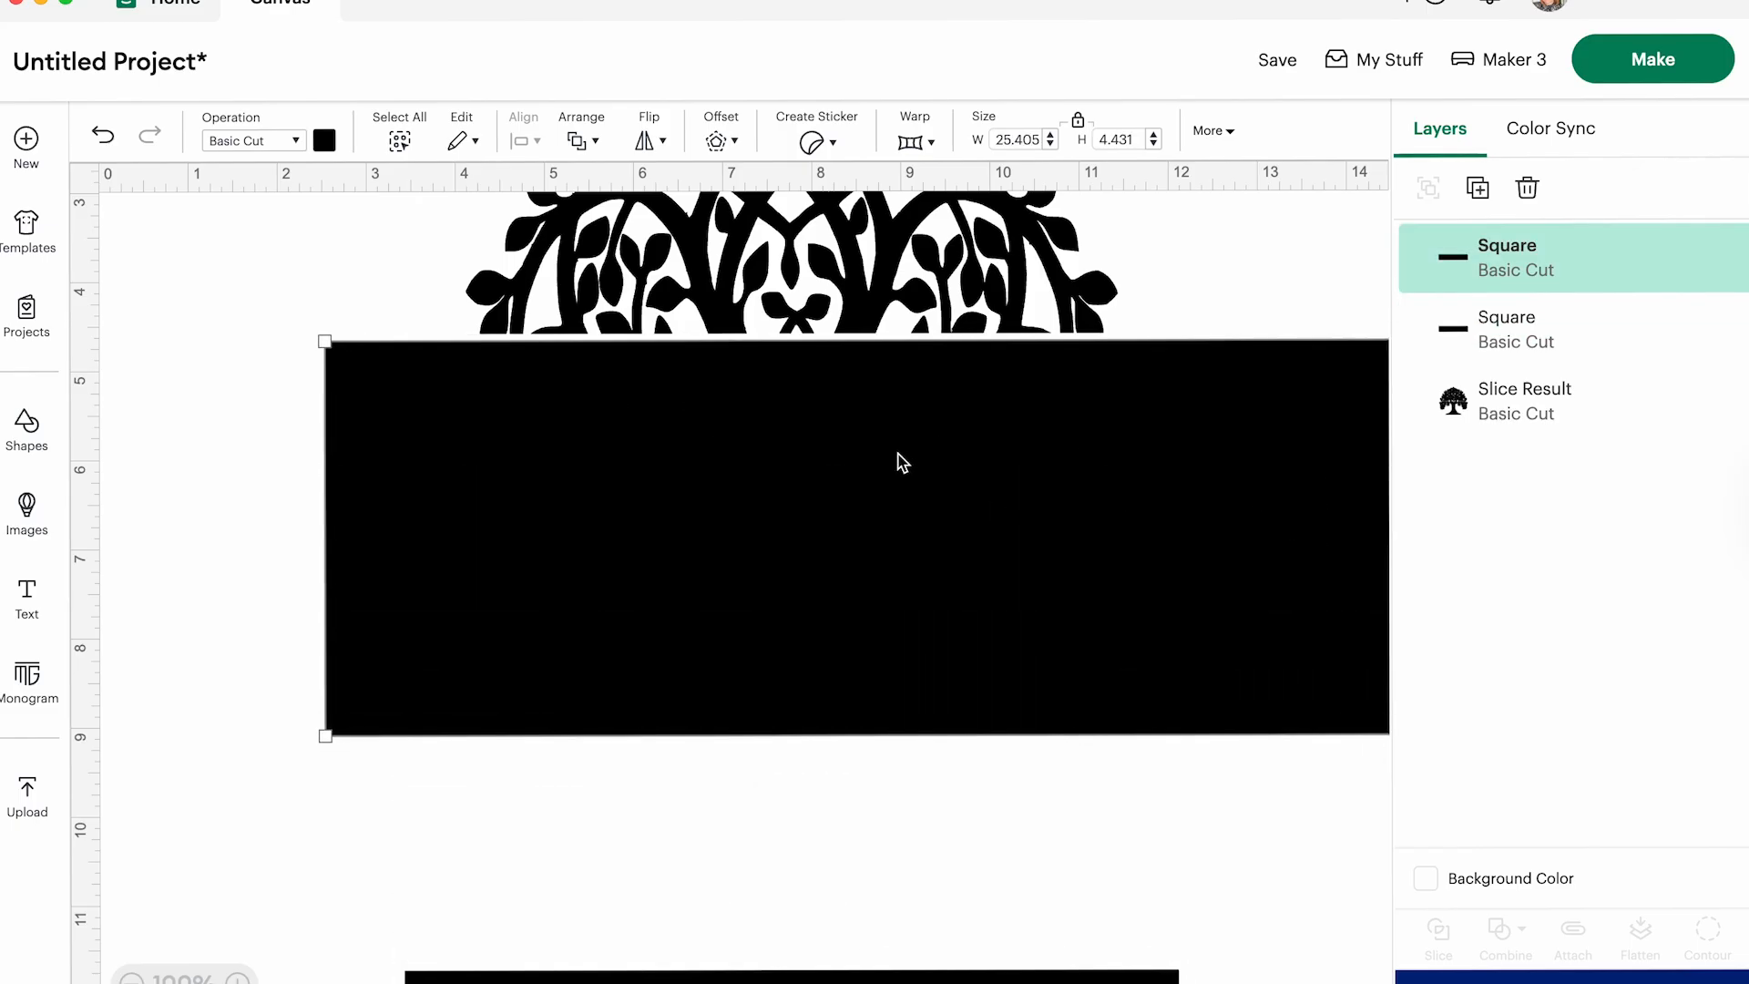
- Slice the tree with the large rectangle to separate its lower half from the crown
click(253, 248)
drag(193, 248, 1319, 758)
click(1439, 933)
- Delete the leftover rectangle slices and place the trunk half below the crown with a gap between them
drag(751, 396, 804, 672)
drag(567, 363, 1312, 383)
key(Delete)
drag(415, 558, 1358, 614)
key(Delete)
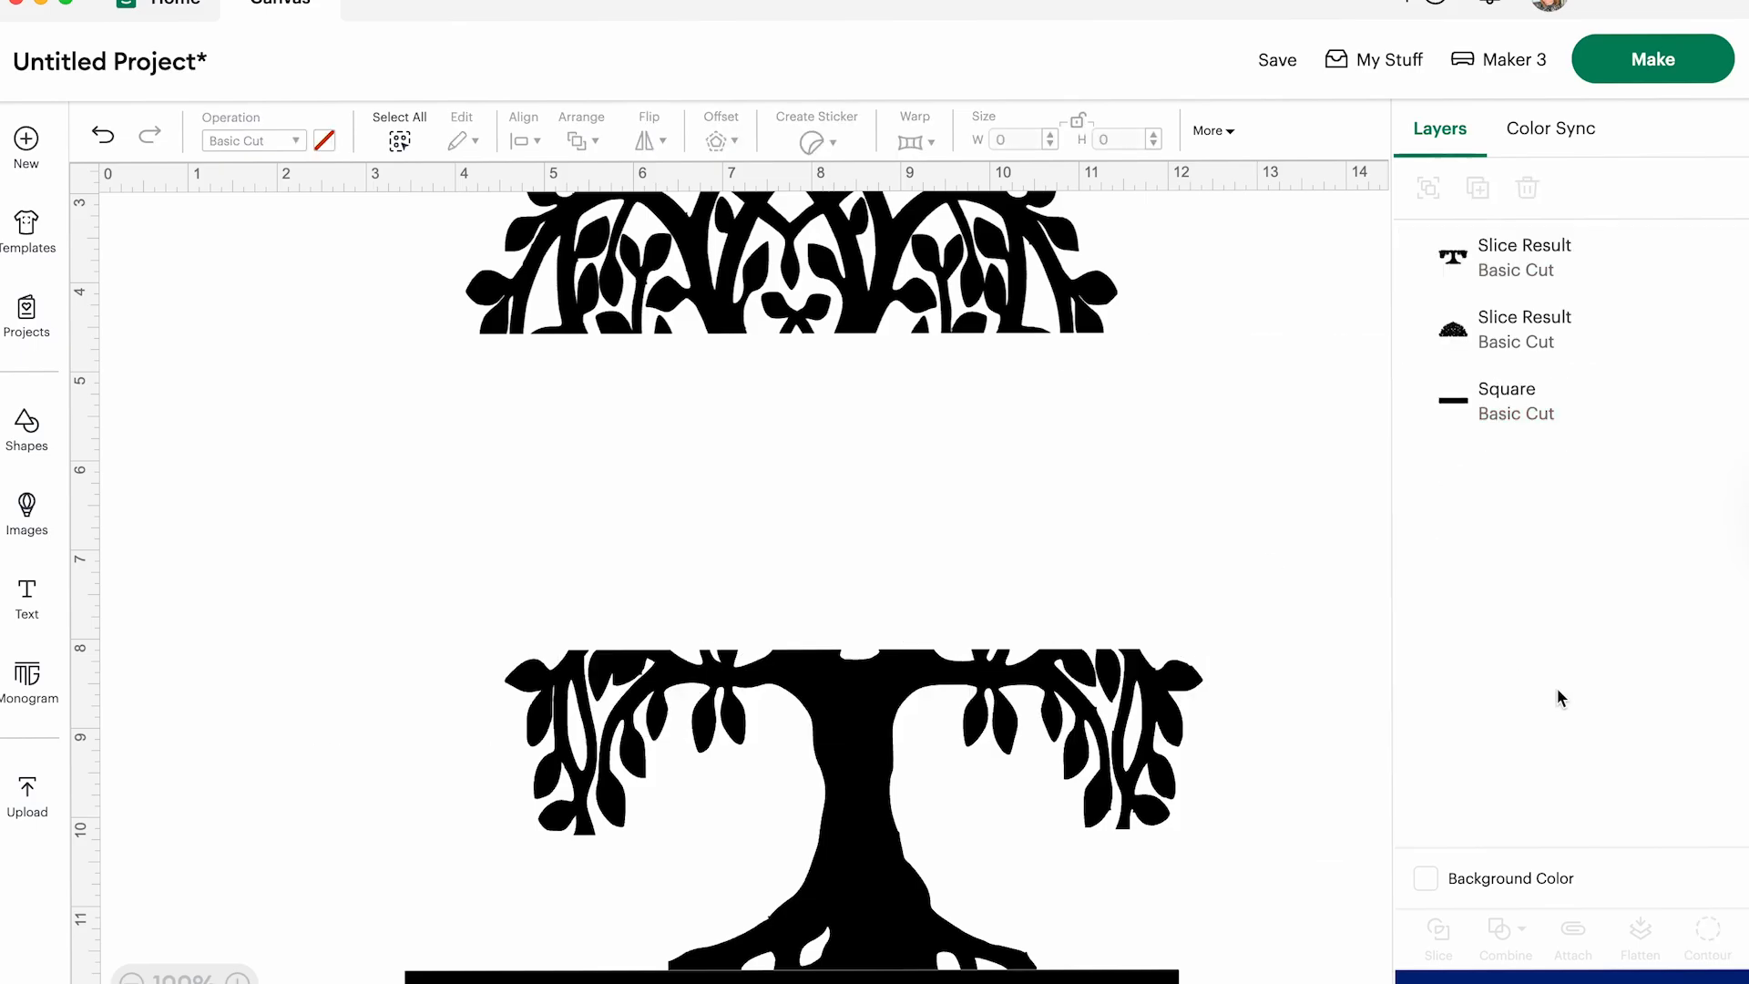
drag(873, 716, 823, 528)
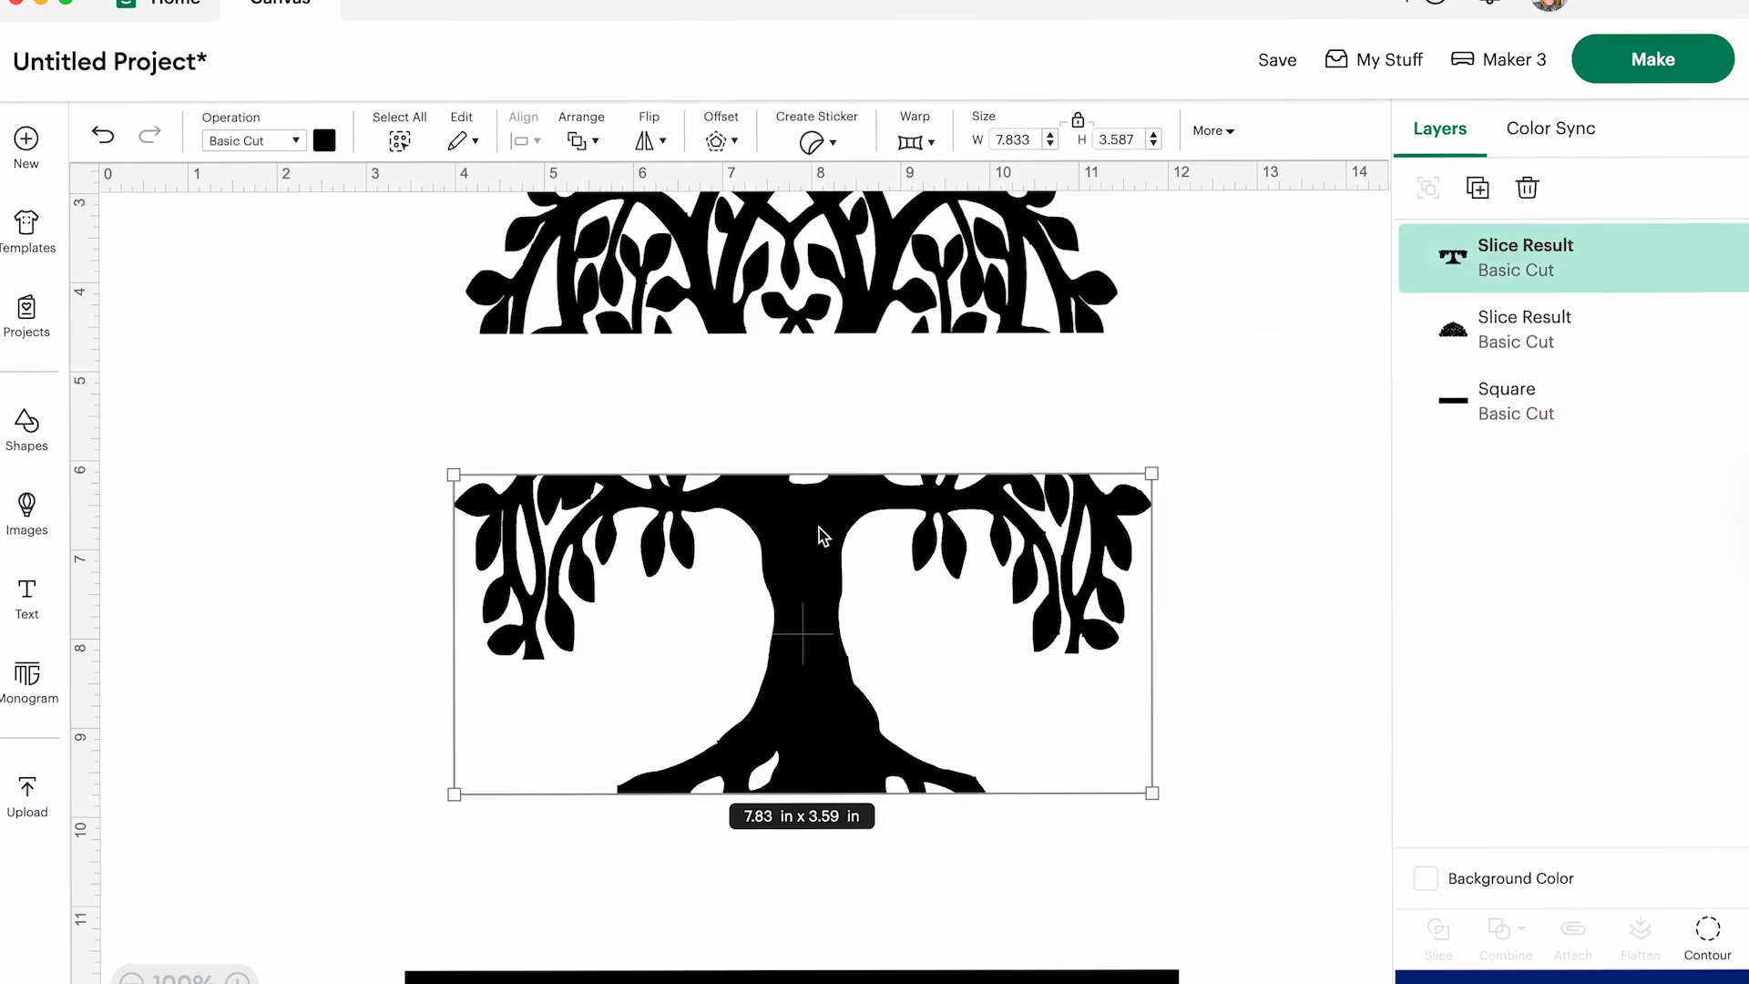
- Enlarge the crown half to about 7.76 in by 4.06 in to match the trunk half's width
scroll(807, 515, up, 3)
click(774, 374)
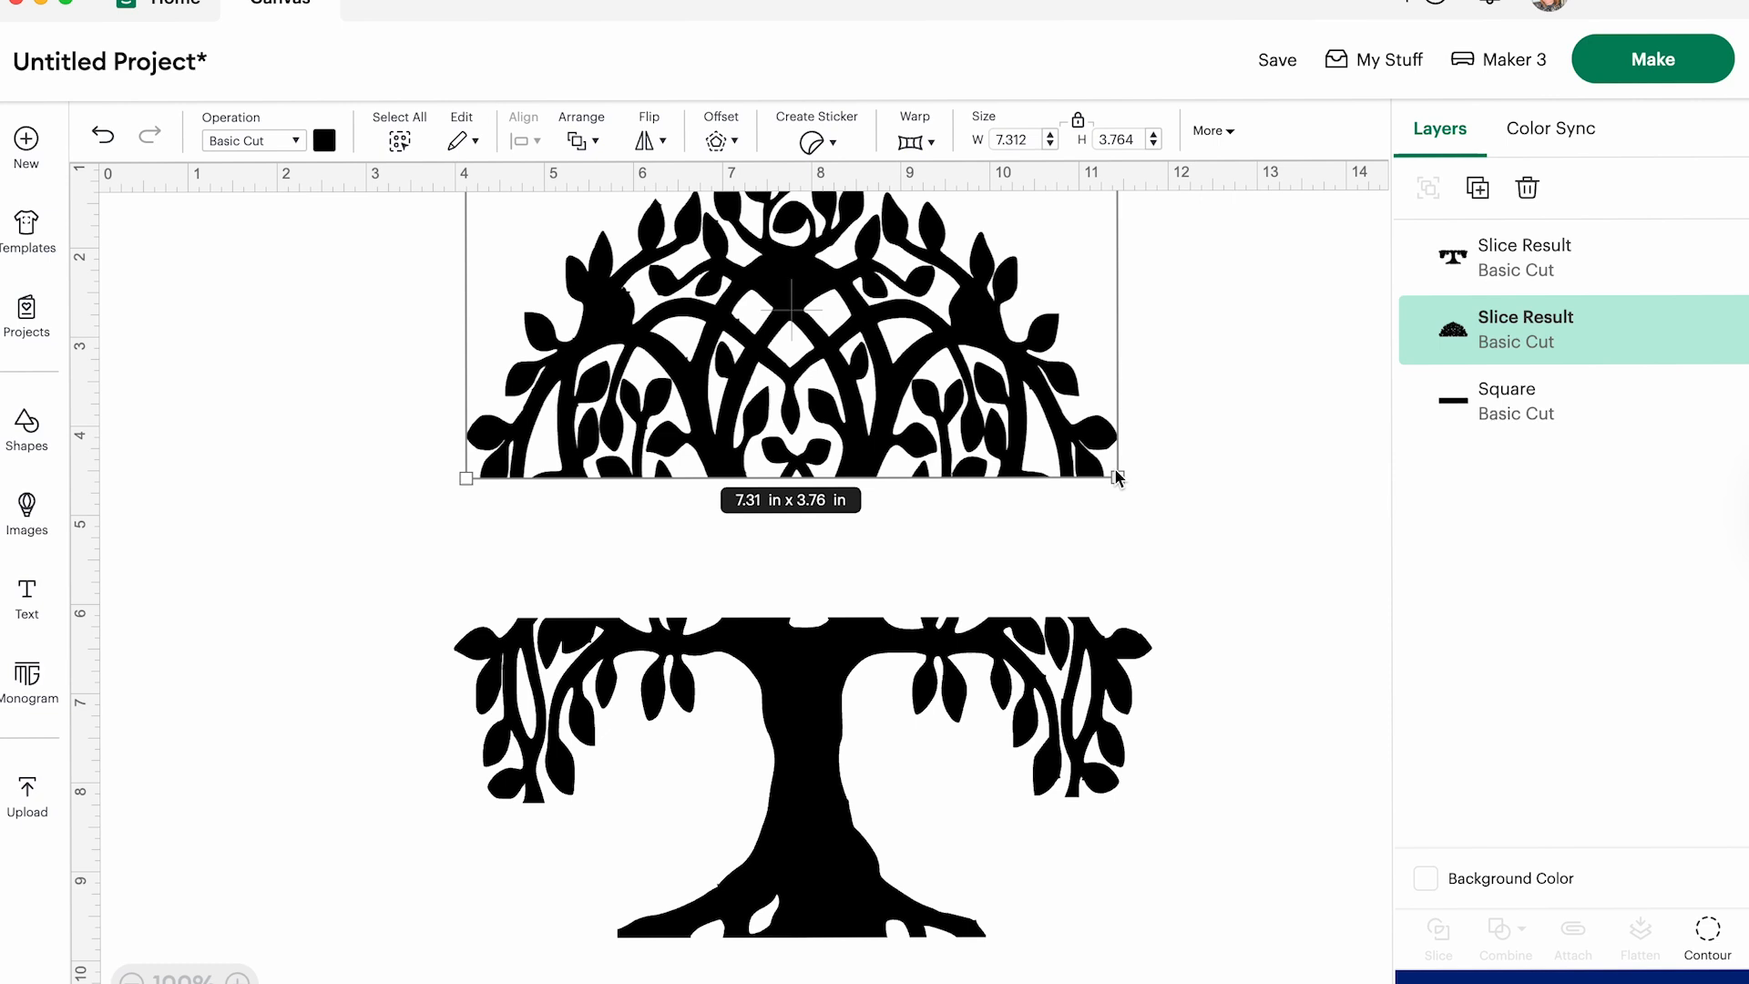
drag(1118, 477, 1144, 472)
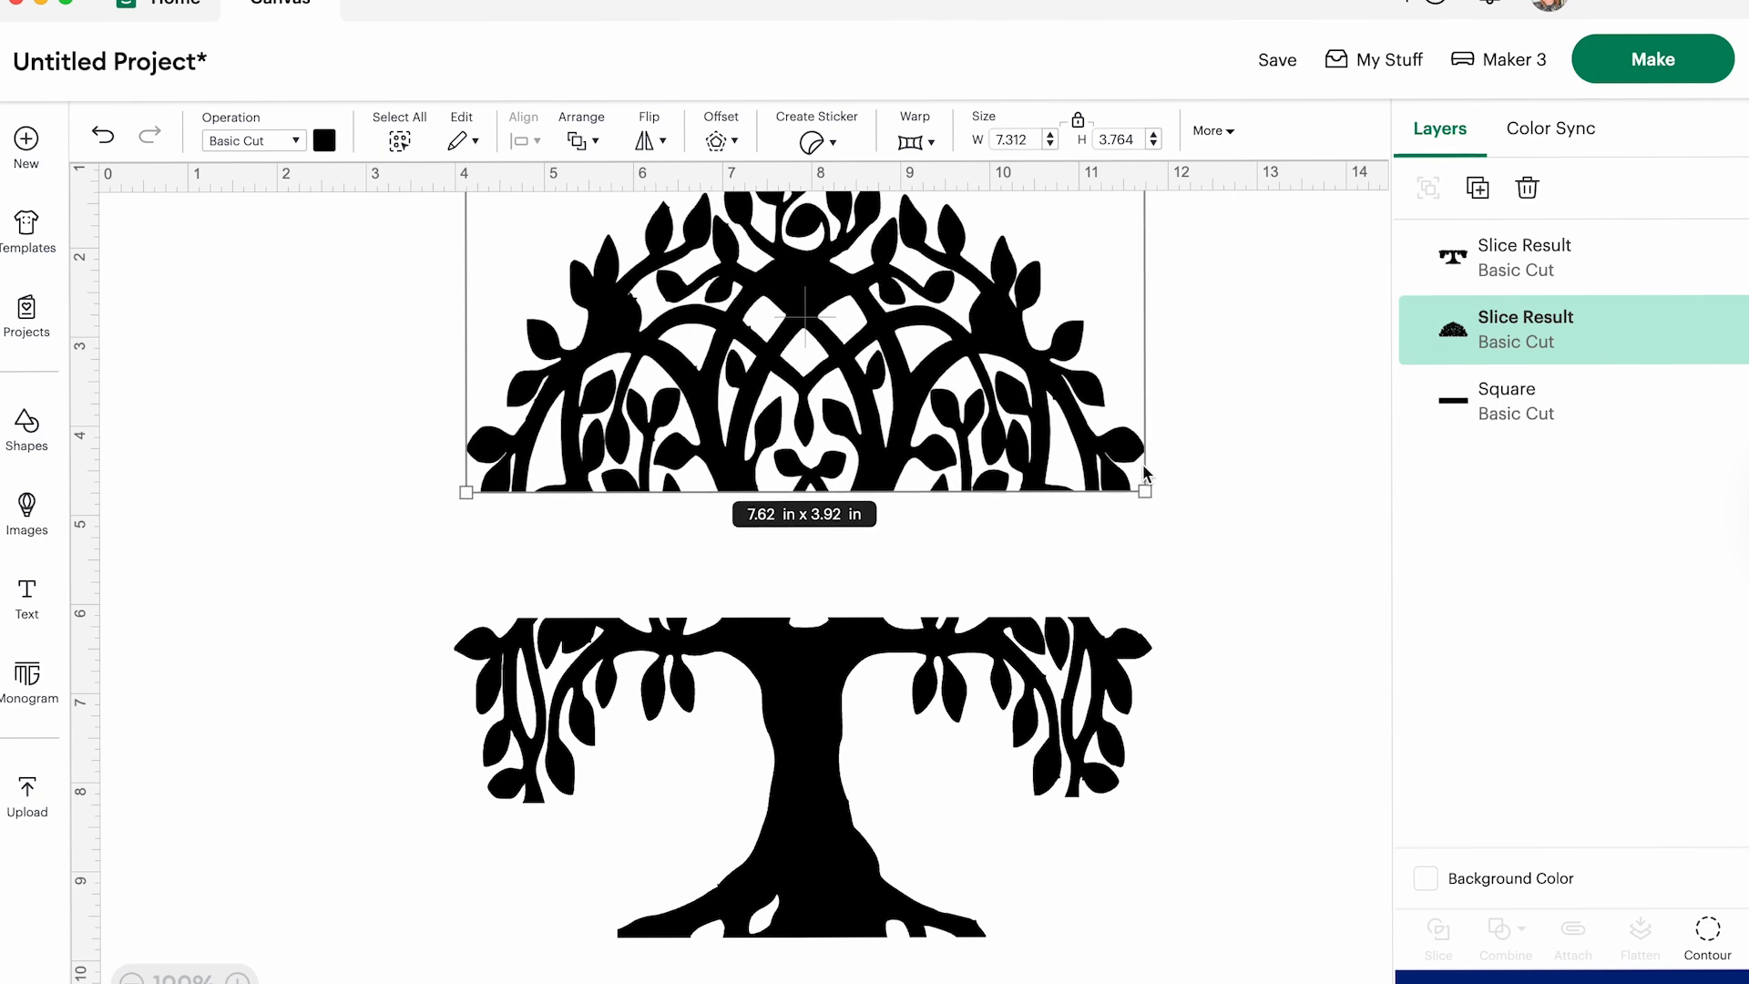
scroll(724, 516, up, 1)
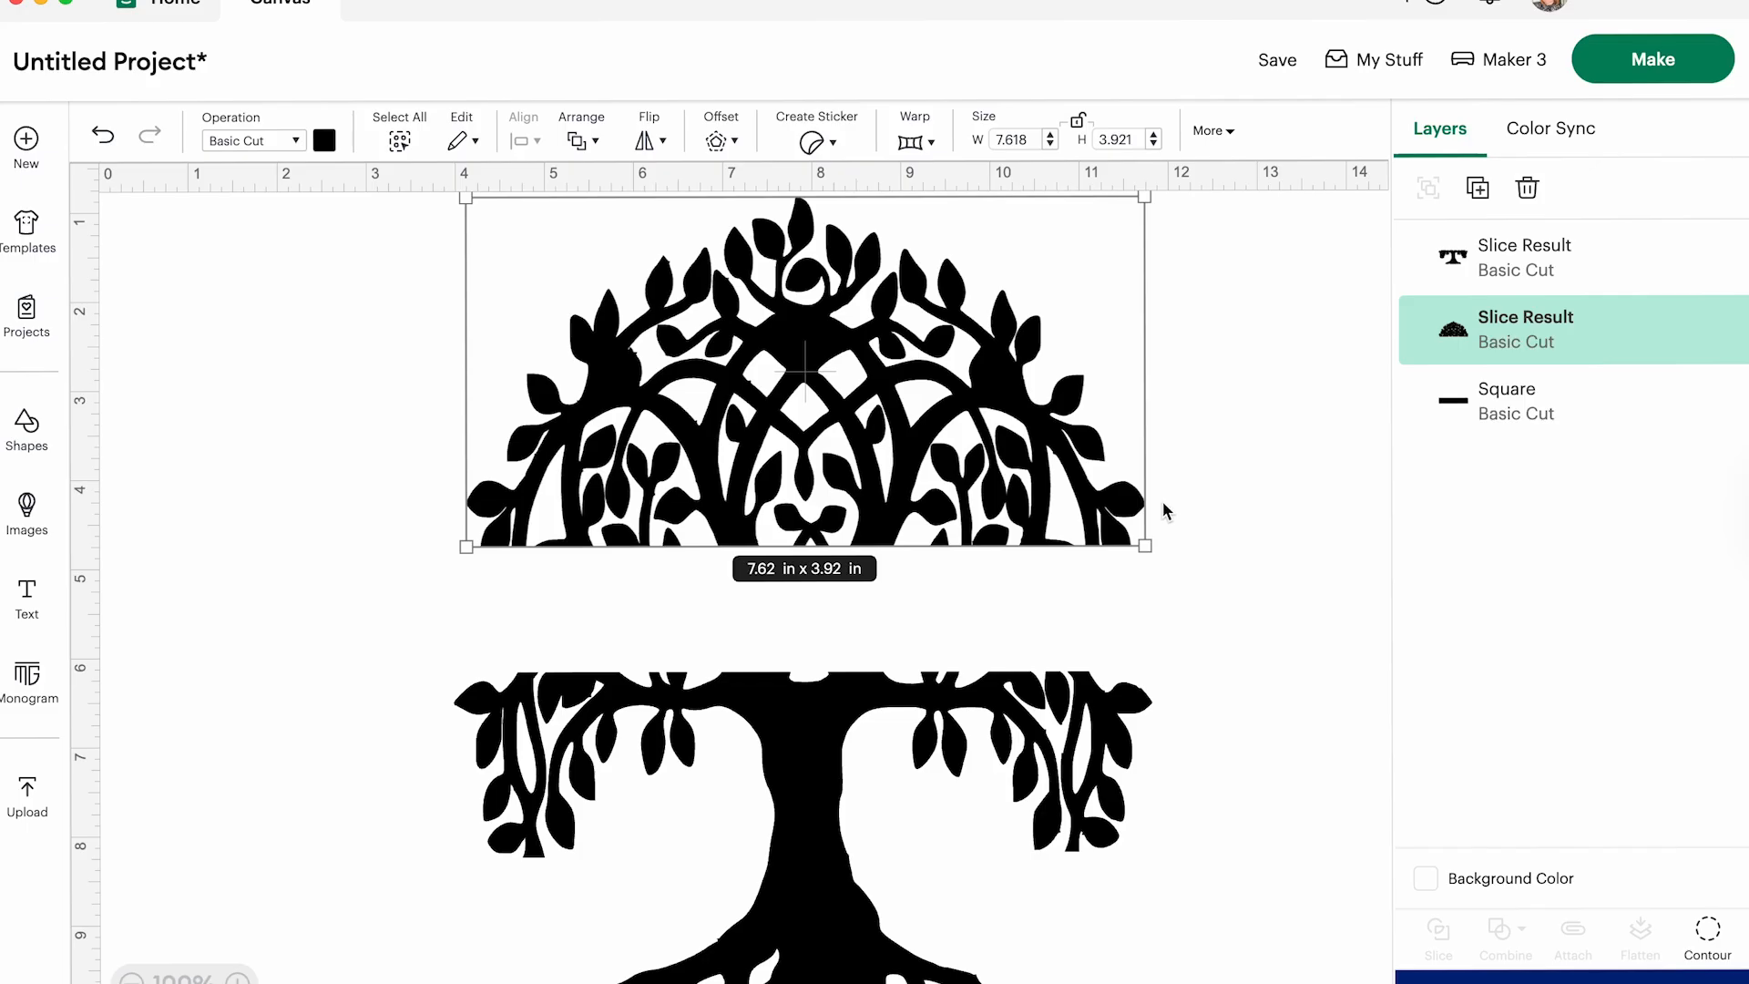
drag(1141, 544, 1161, 554)
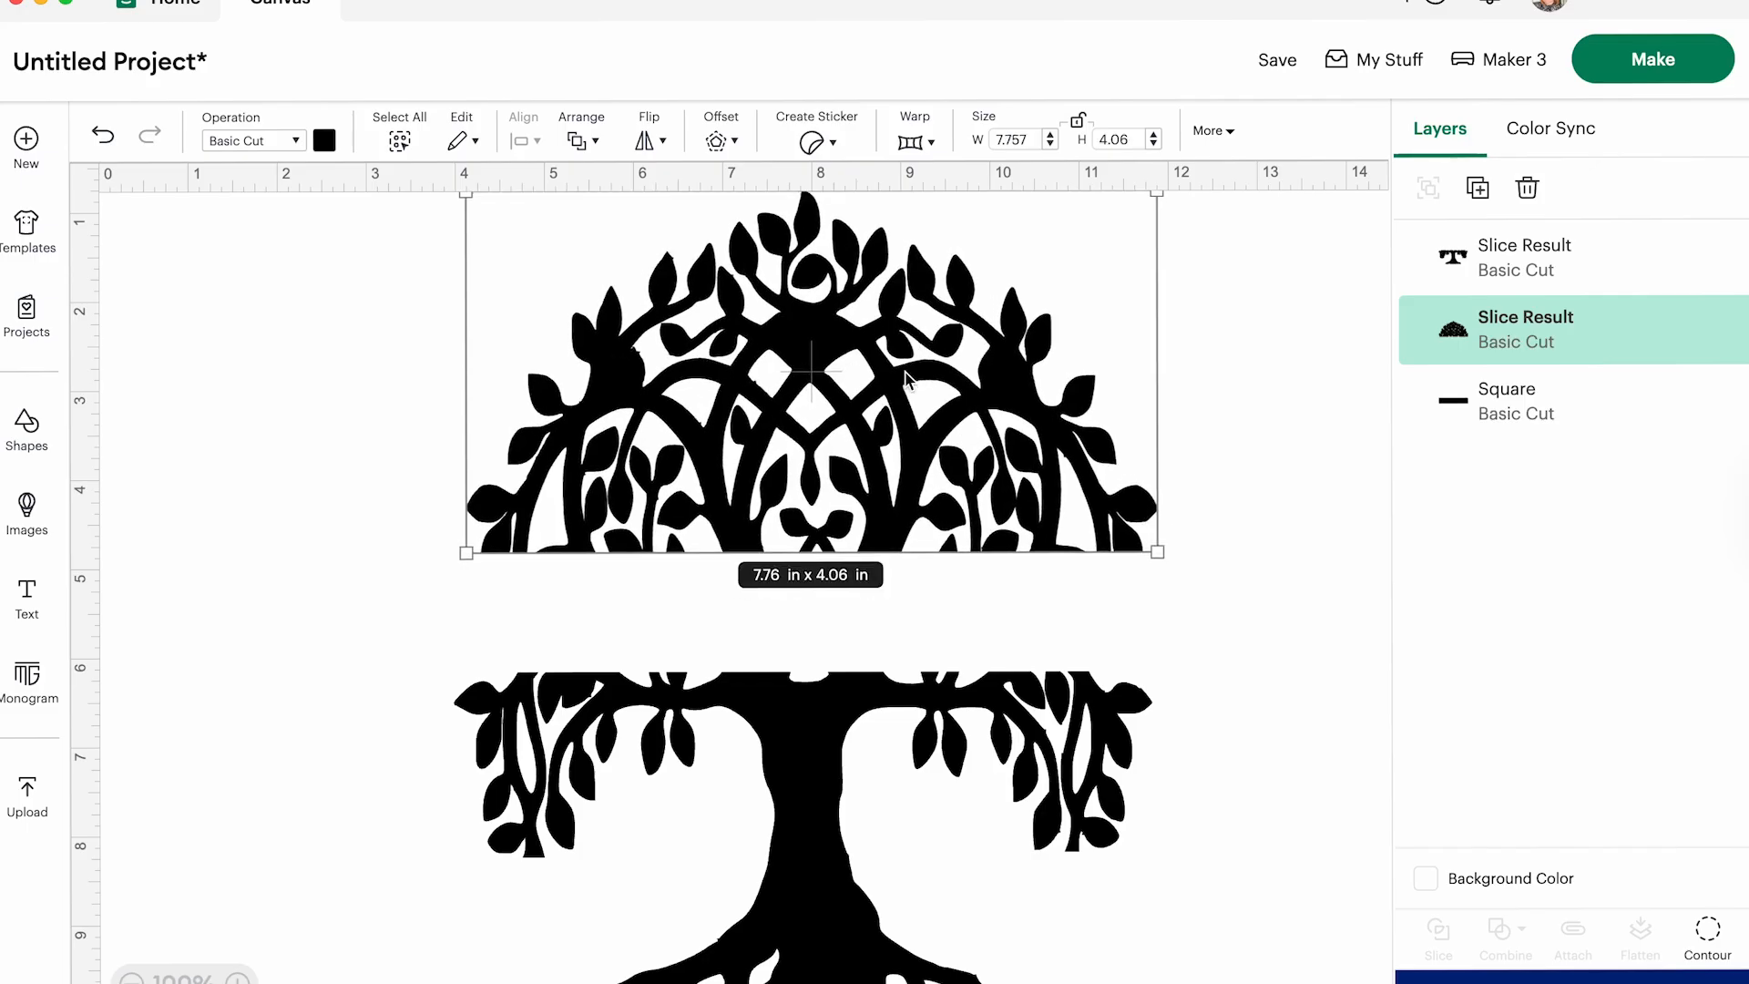
- Move the spare rectangle under the crown and resize it to a bar about 7.81 in by 0.2 in along the crown's lower edge
scroll(928, 754, down, 1)
scroll(928, 755, down, 3)
scroll(875, 453, right, 10)
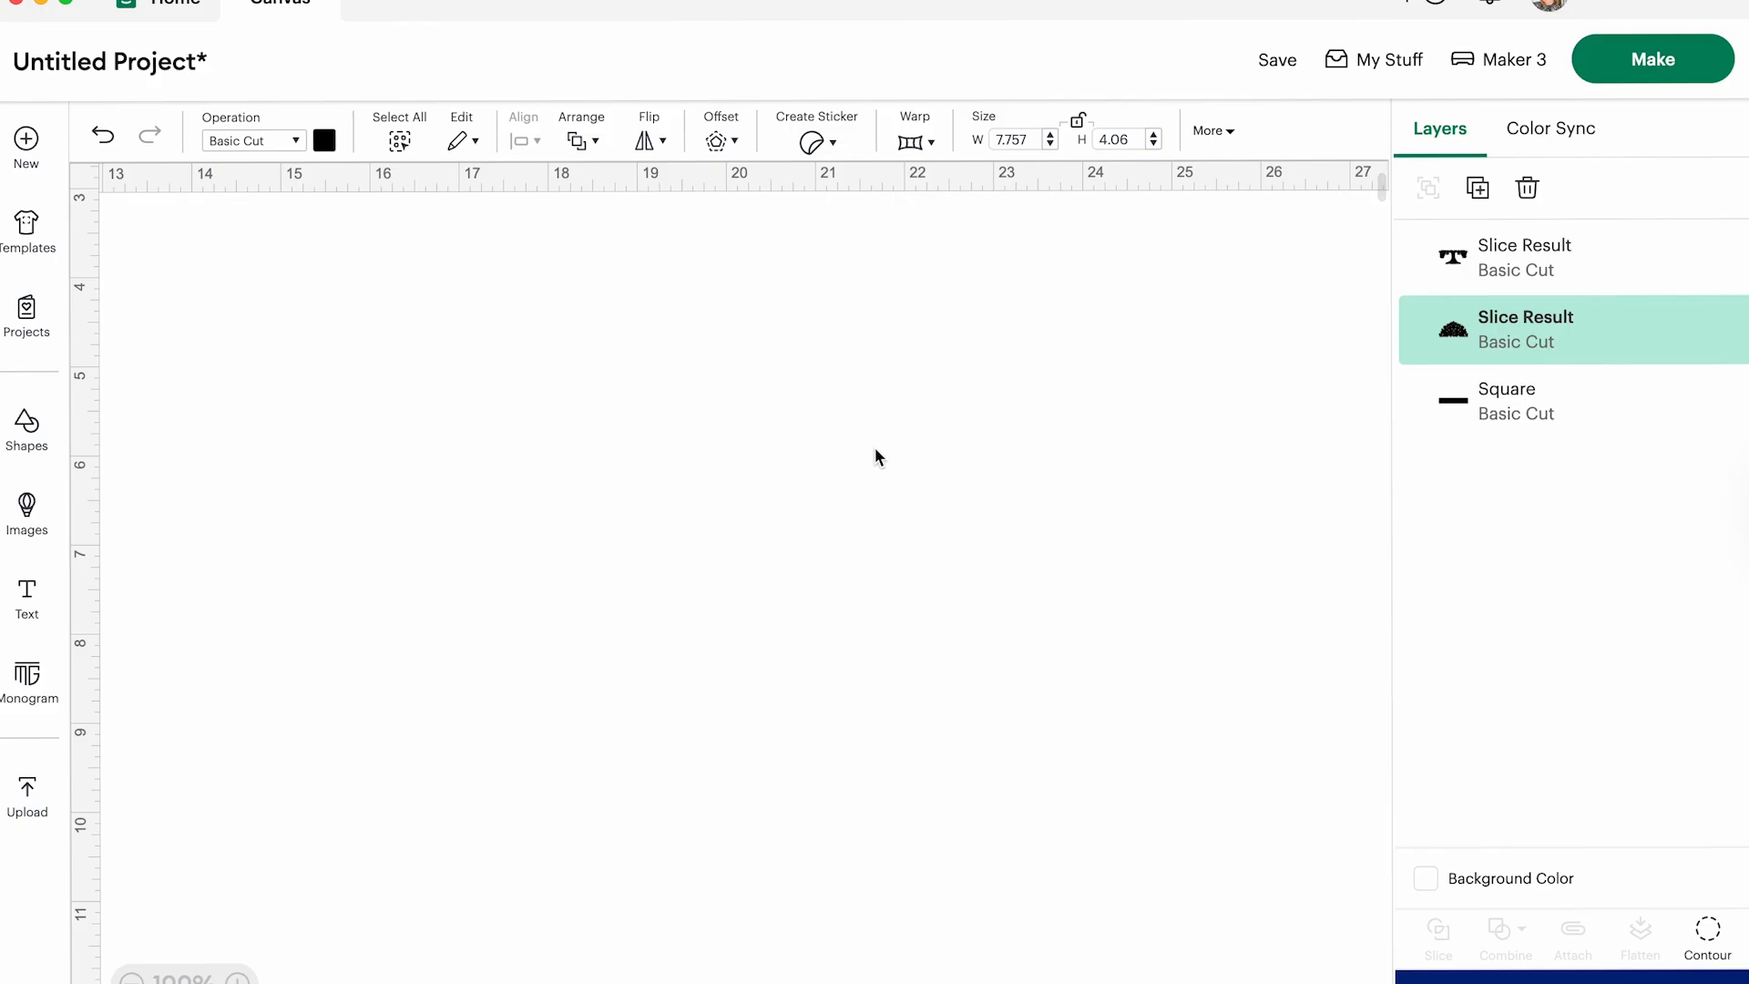
scroll(876, 465, left, 10)
drag(814, 968, 883, 372)
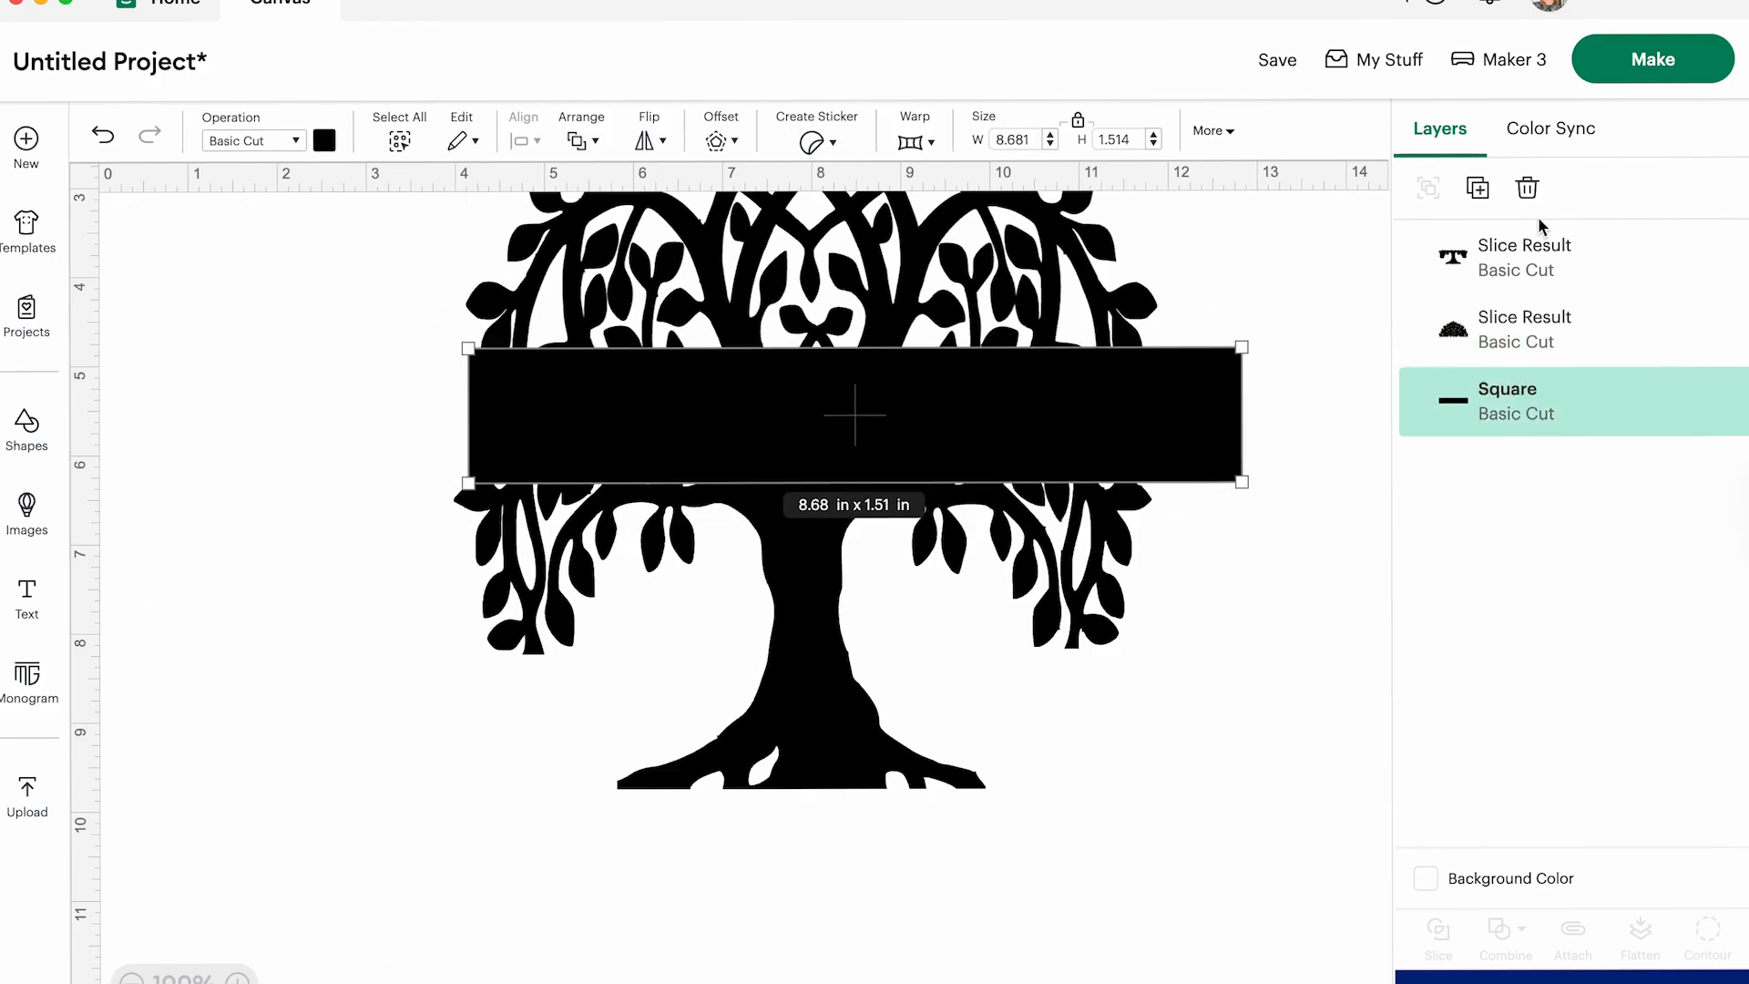
drag(1236, 451, 1163, 389)
click(375, 457)
click(515, 429)
mouse_move(928, 437)
mouse_down()
mouse_move(929, 528)
mouse_move(901, 445)
mouse_move(931, 444)
mouse_up()
drag(1163, 480, 1146, 380)
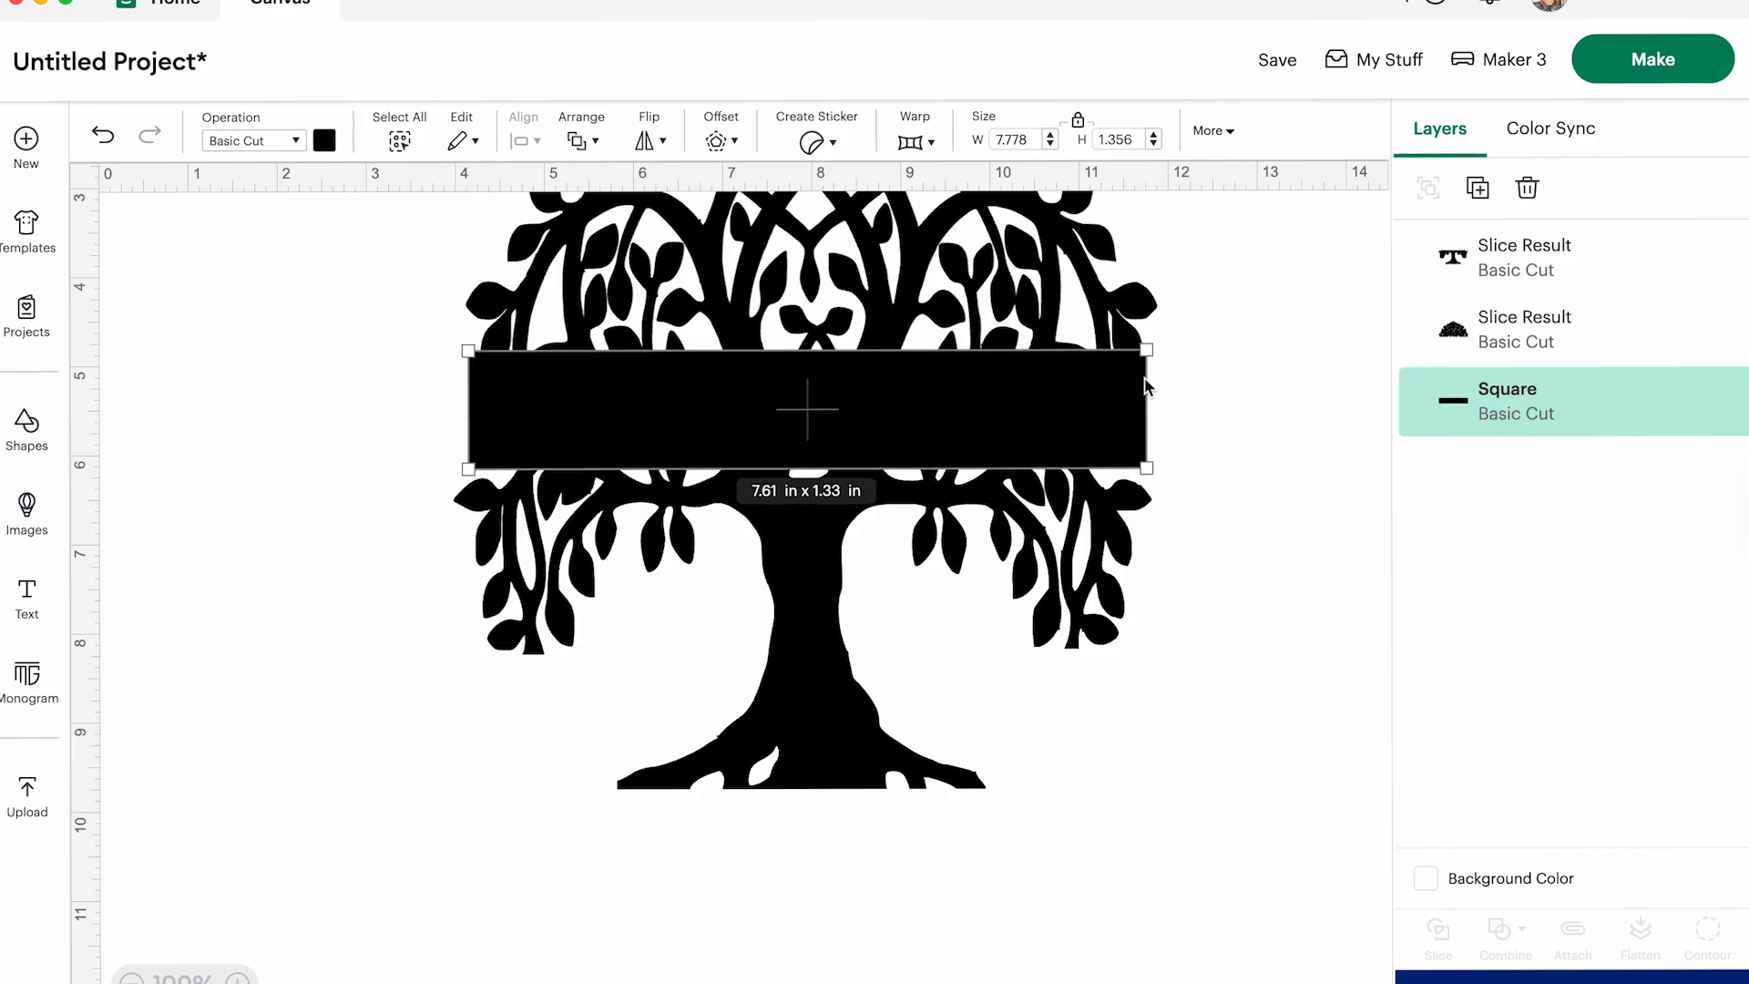
drag(1145, 467, 1128, 355)
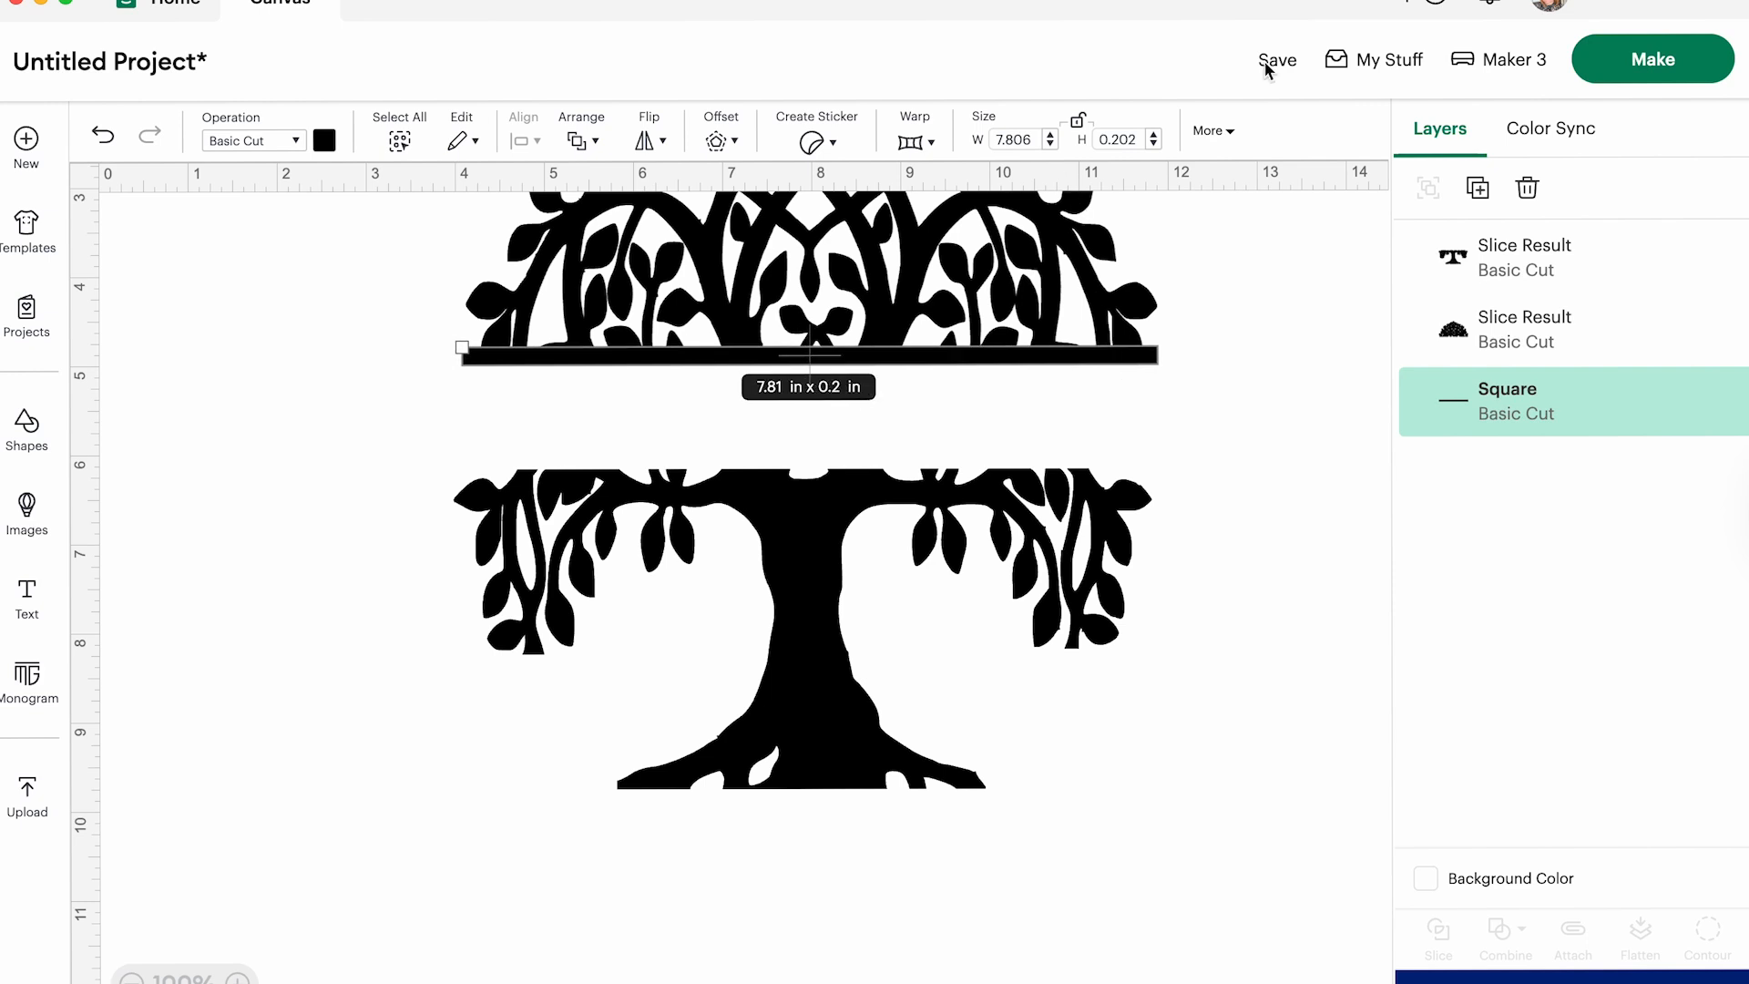
- Duplicate the thin bar and place the copy along the upper edge of the trunk half
click(1477, 188)
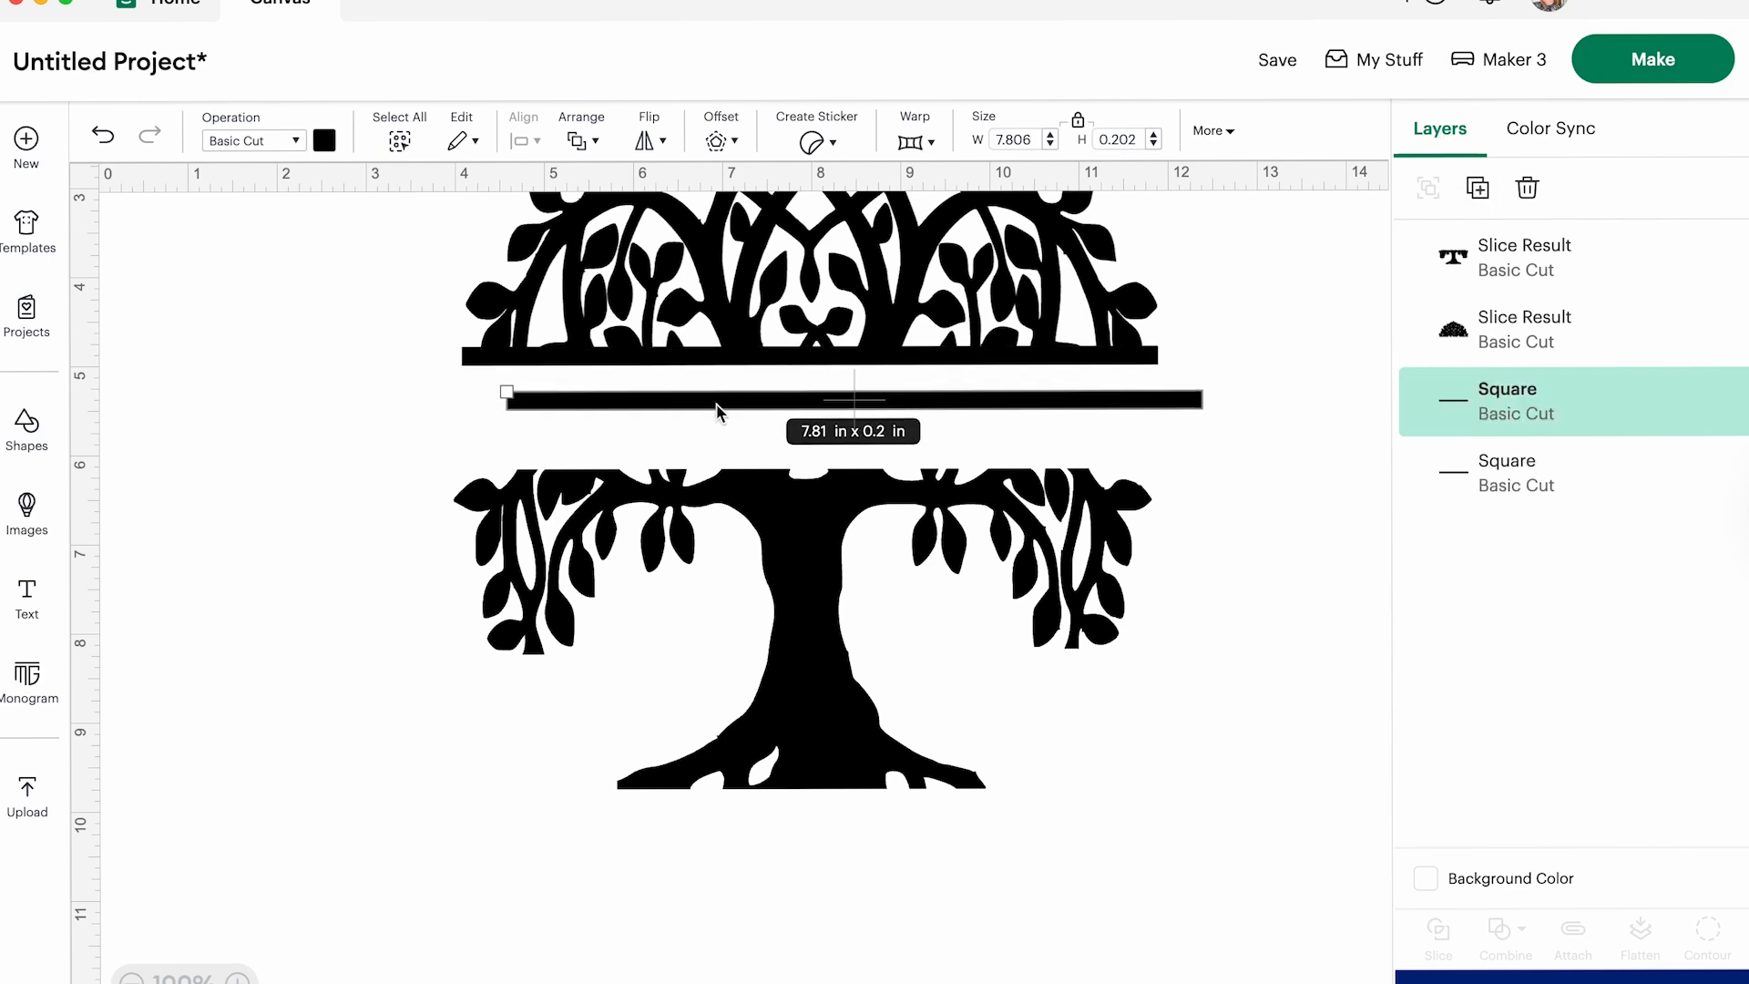
drag(717, 407, 674, 478)
click(340, 332)
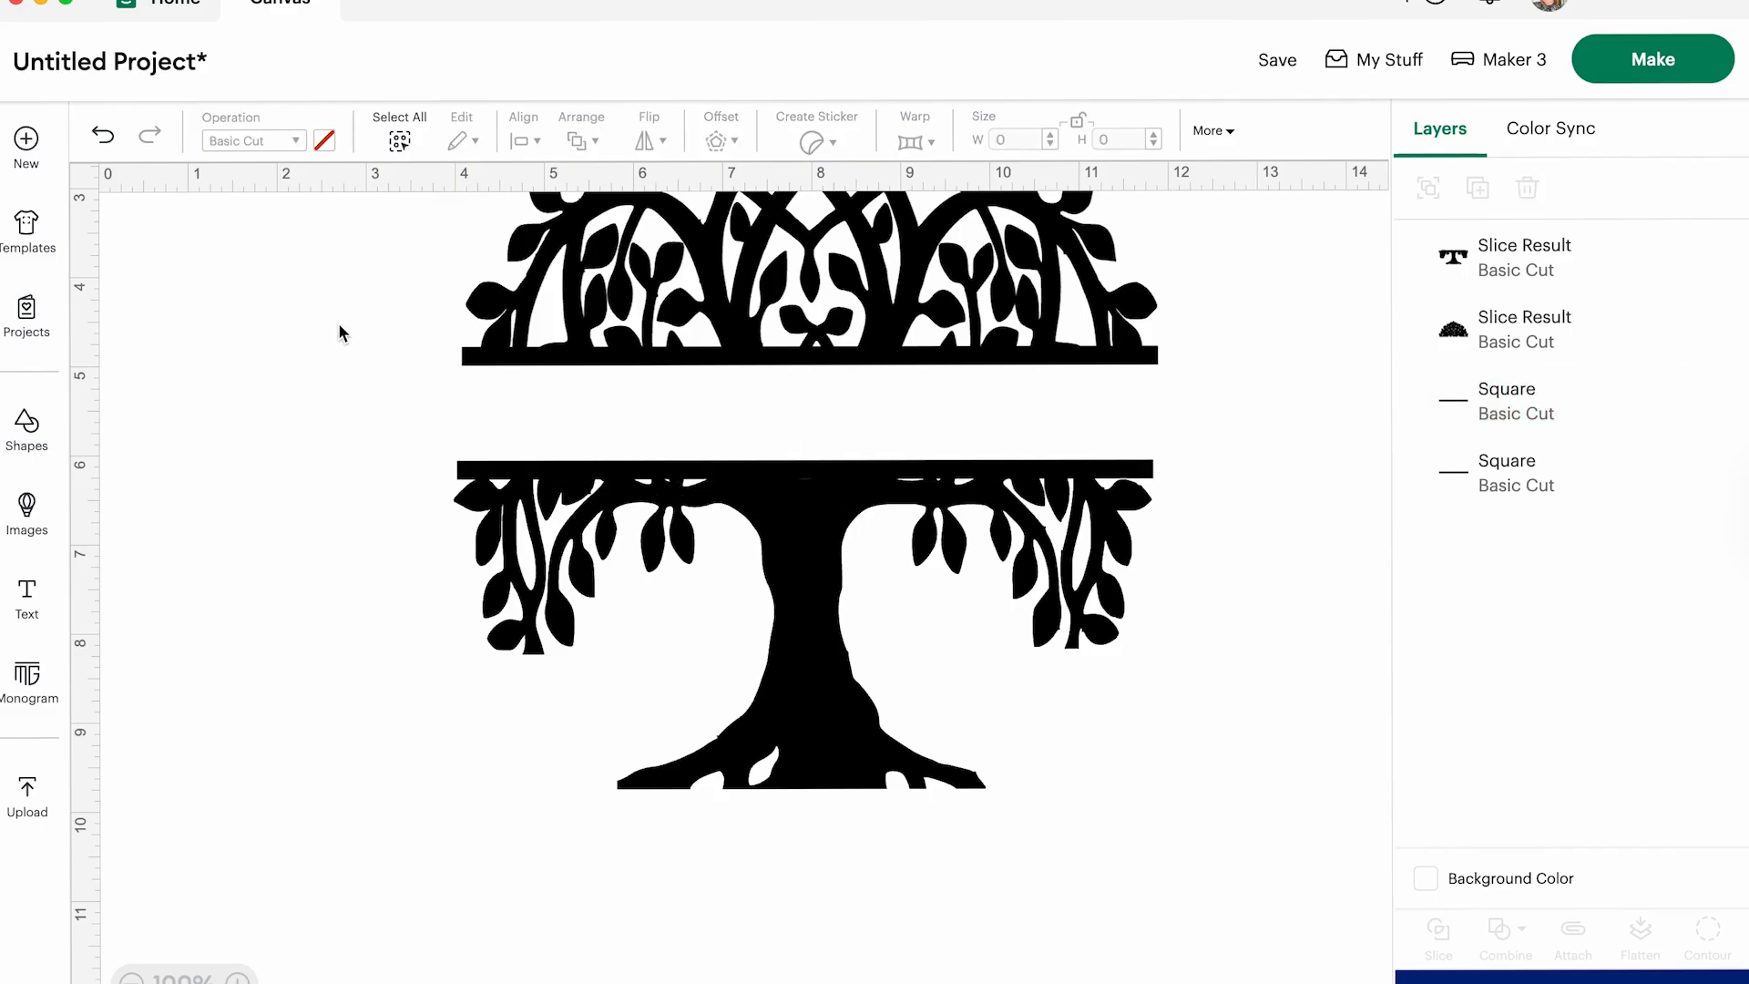
scroll(340, 332, up, 2)
drag(310, 266, 1214, 489)
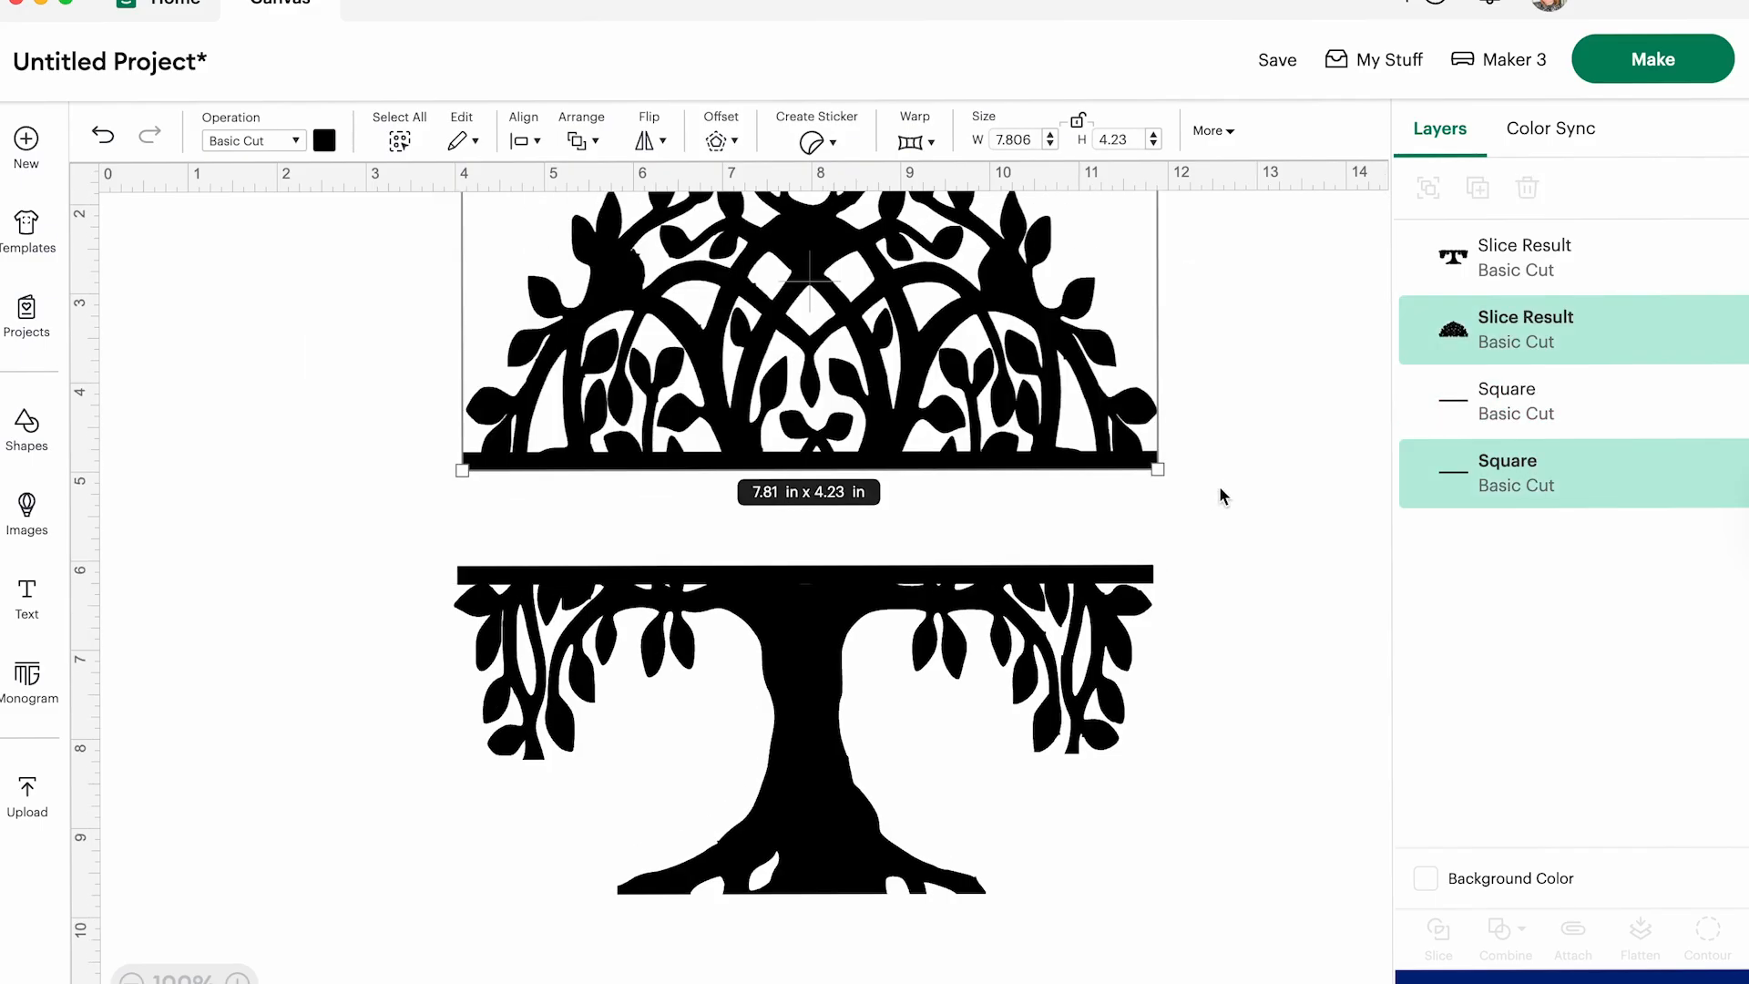
click(1440, 930)
click(97, 142)
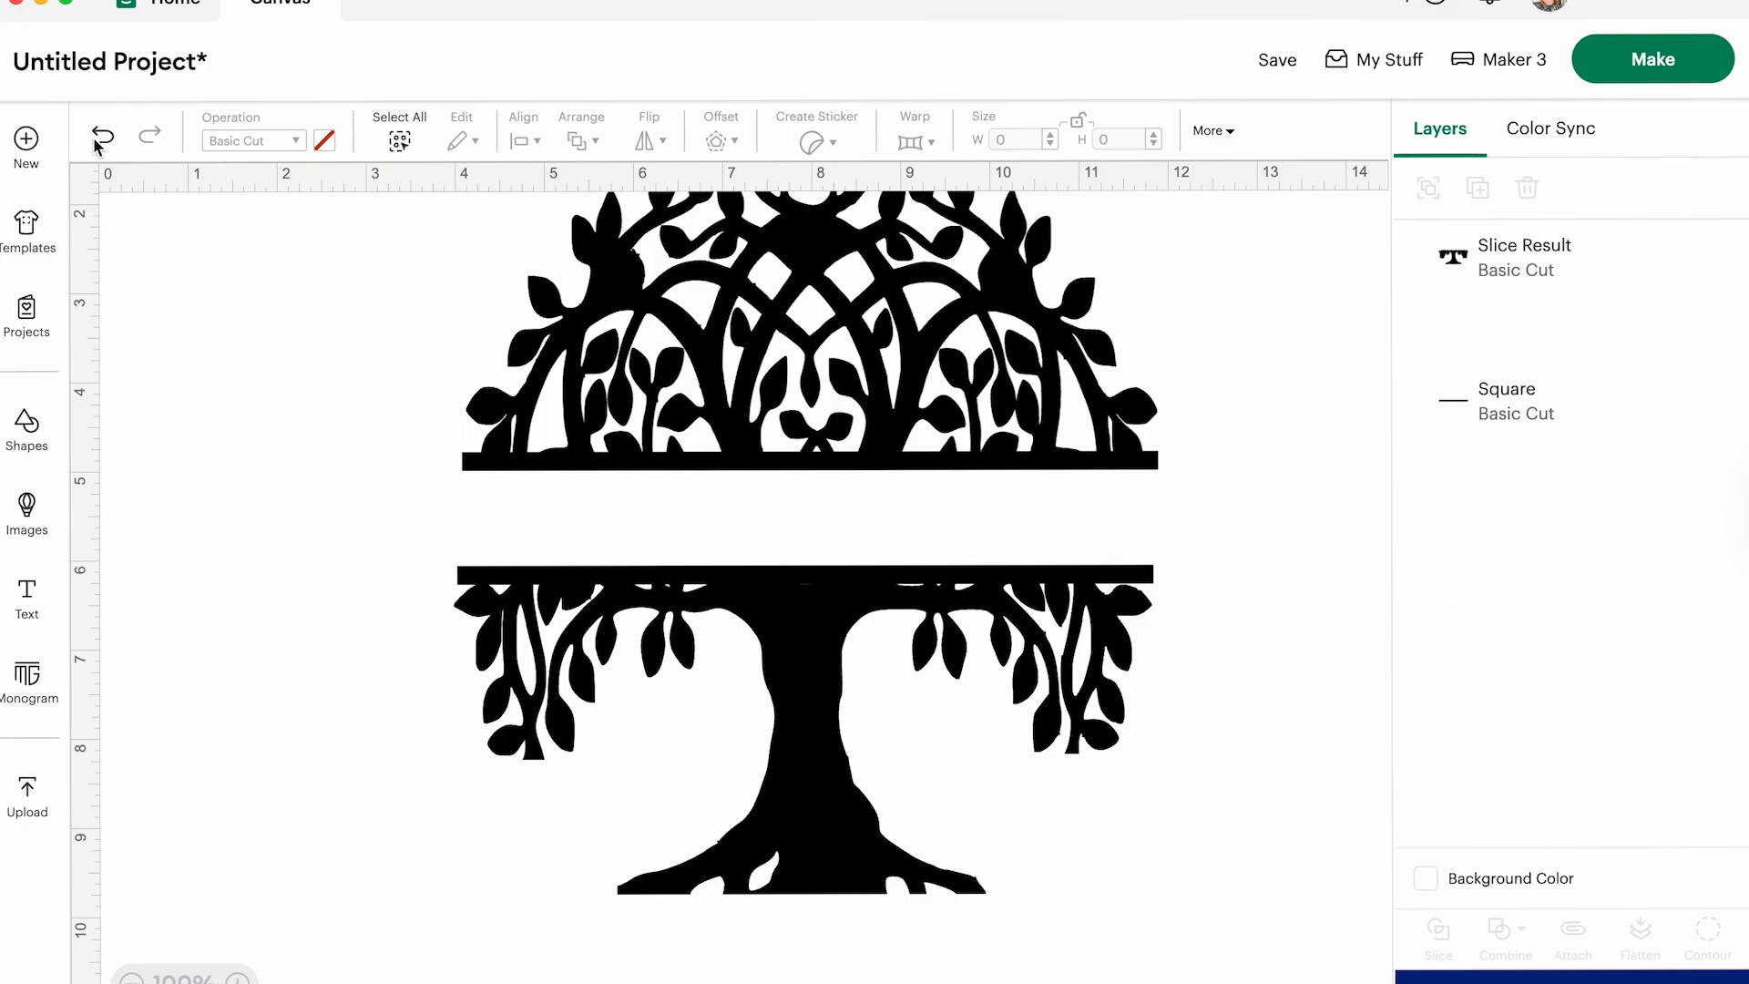
- Weld the crown half together with the bar along its lower edge
drag(319, 255, 1285, 476)
click(1521, 935)
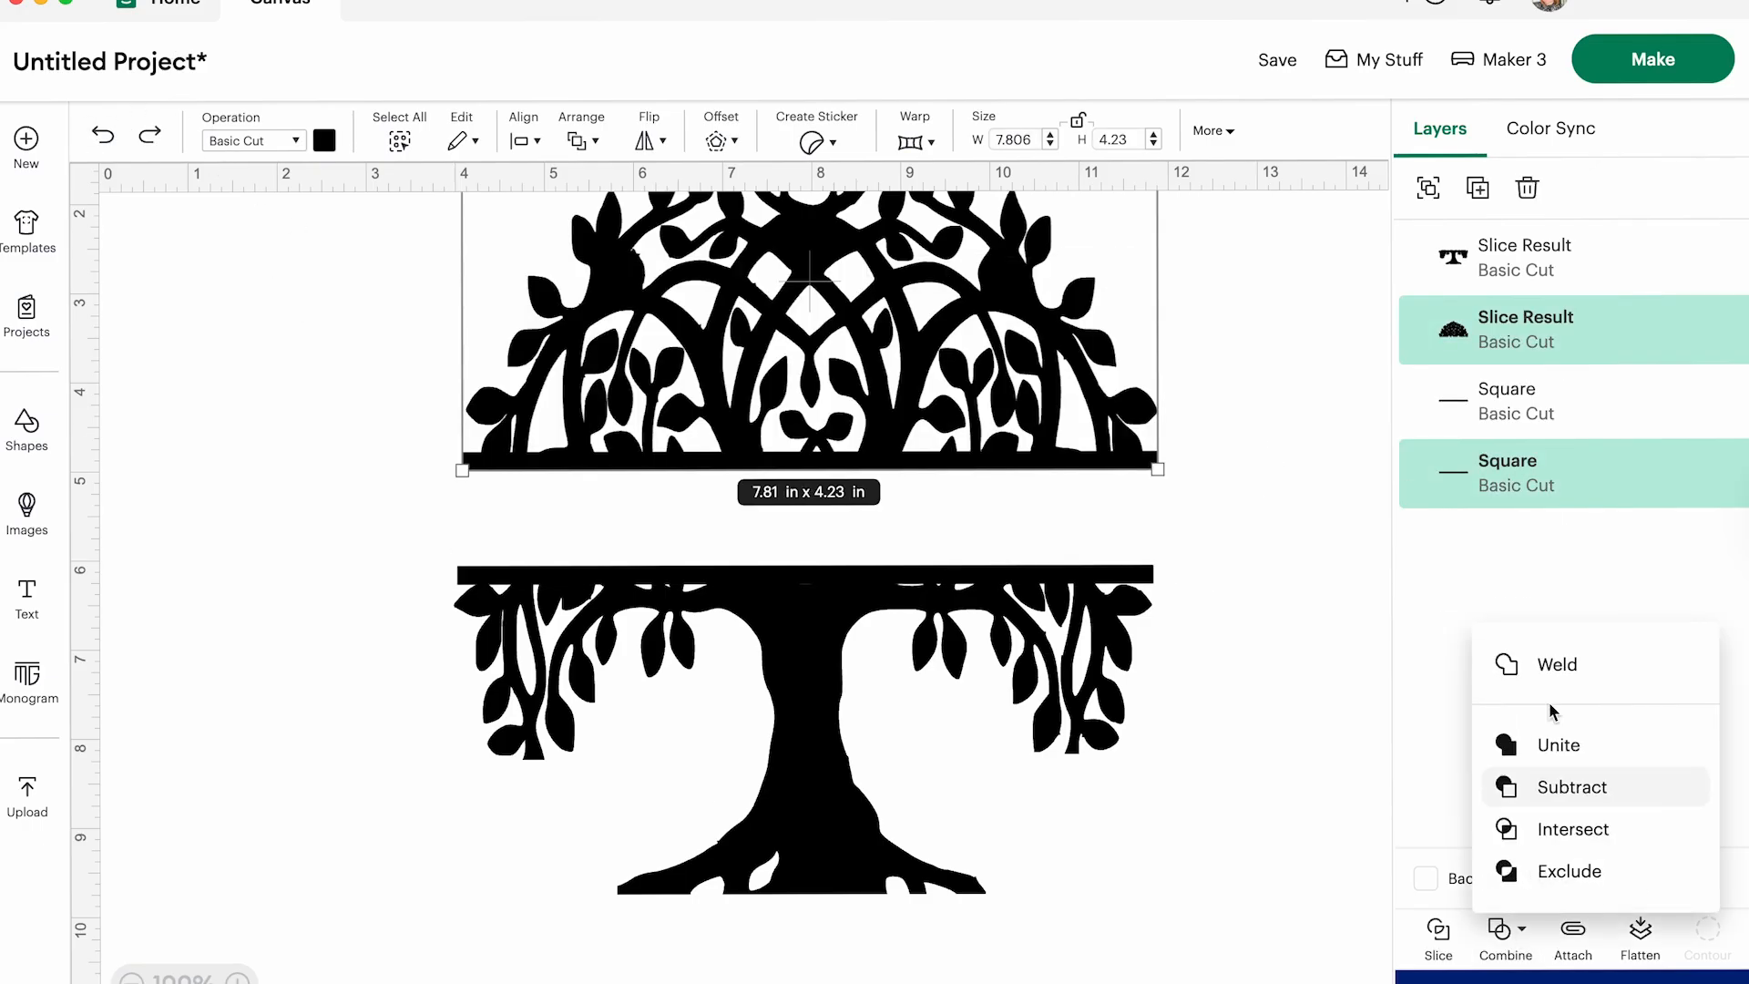
click(1558, 664)
click(289, 586)
- Weld the trunk half together with the bar along its upper edge
drag(311, 565, 1204, 897)
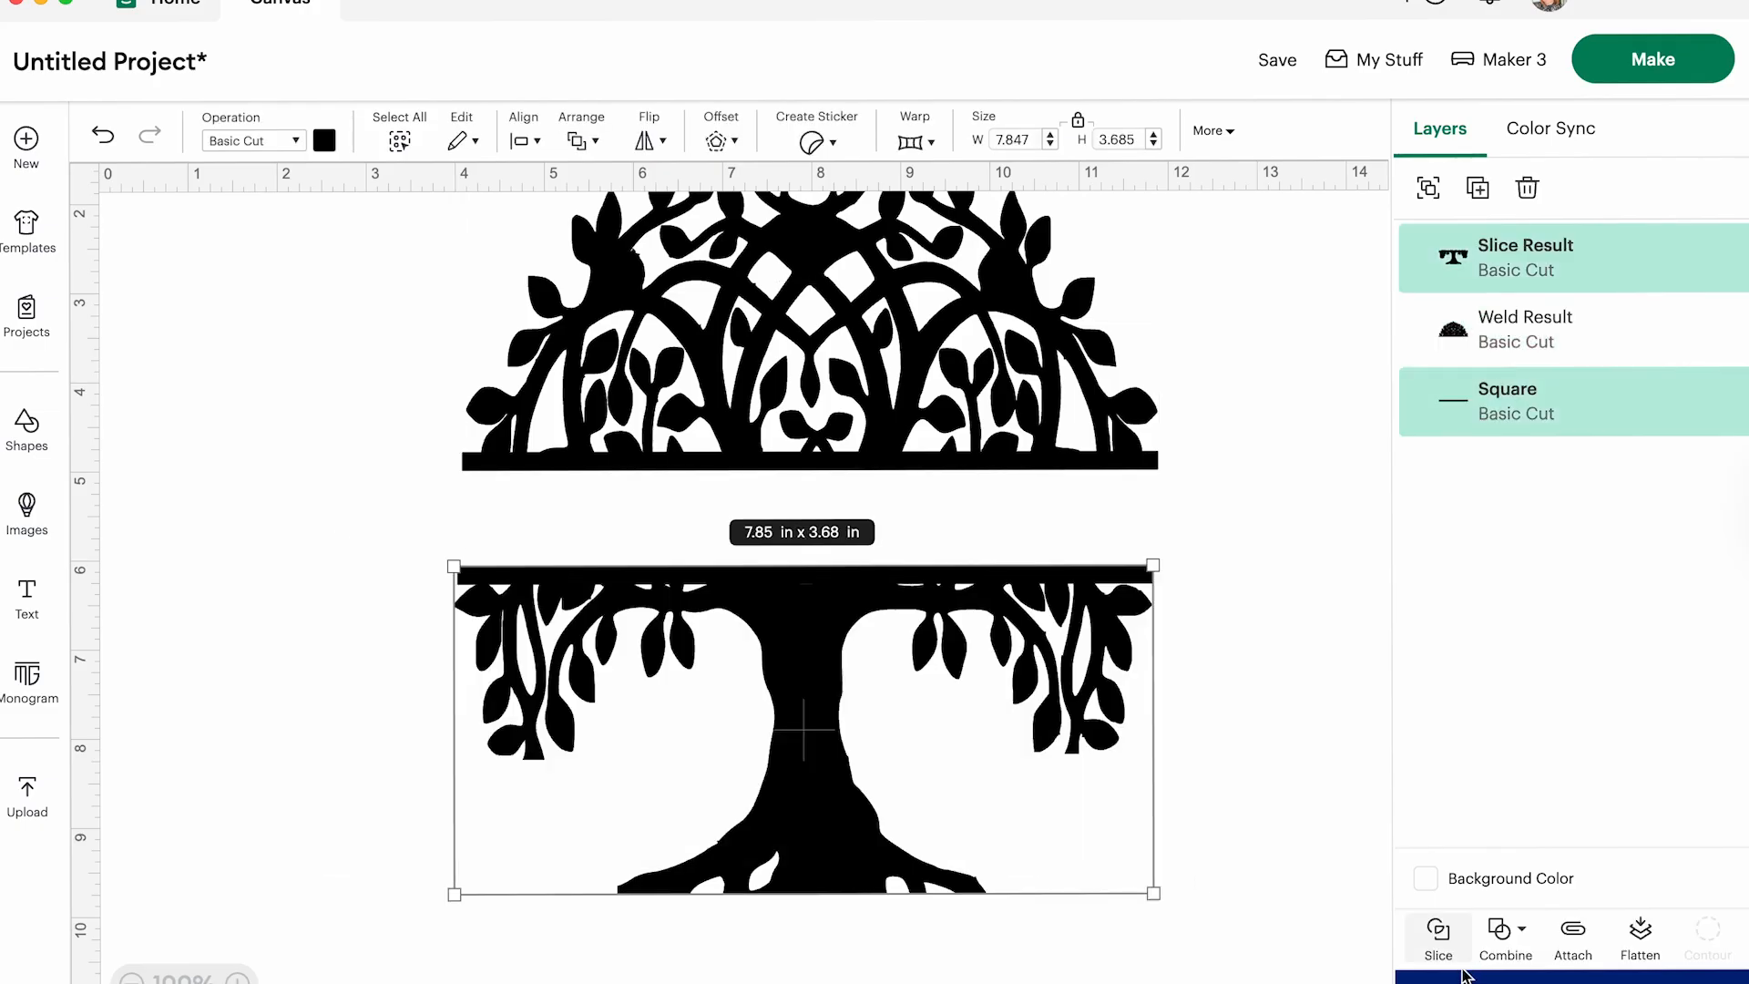
click(1520, 937)
click(1519, 663)
click(1150, 397)
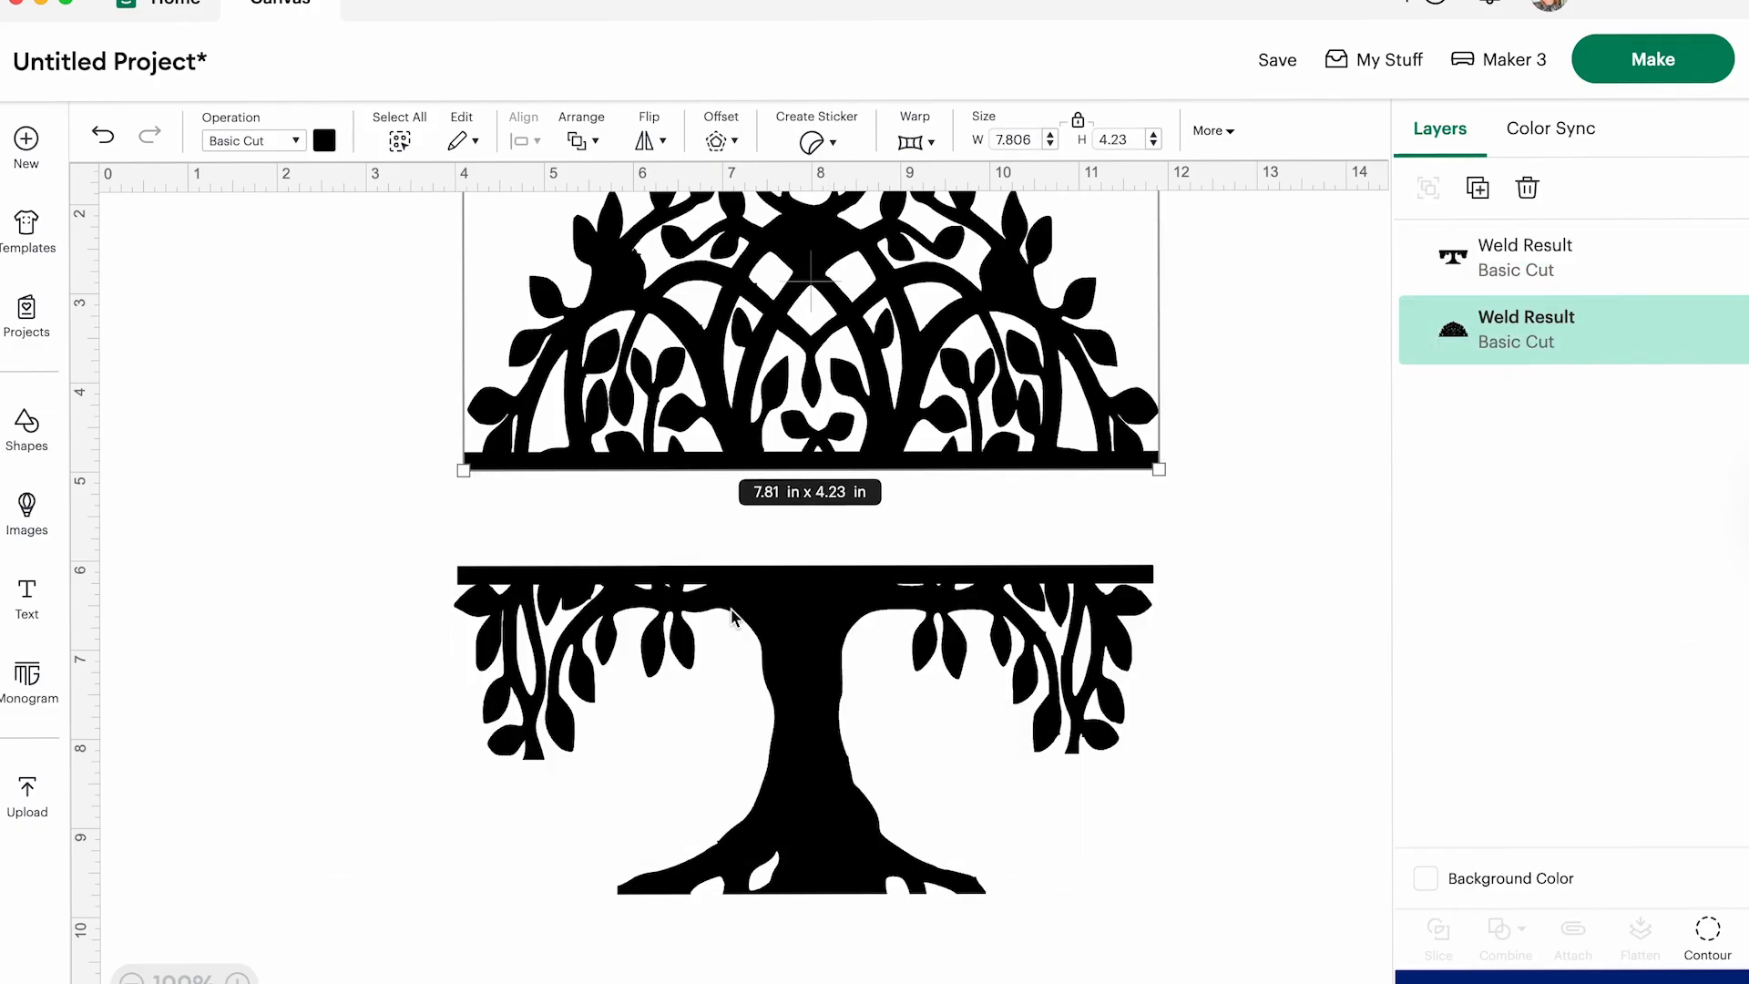
- Add a circle and scale it to about 0.81 in, placed between the roots at the base of the trunk half
click(215, 429)
drag(910, 765, 908, 752)
scroll(907, 753, up, 1)
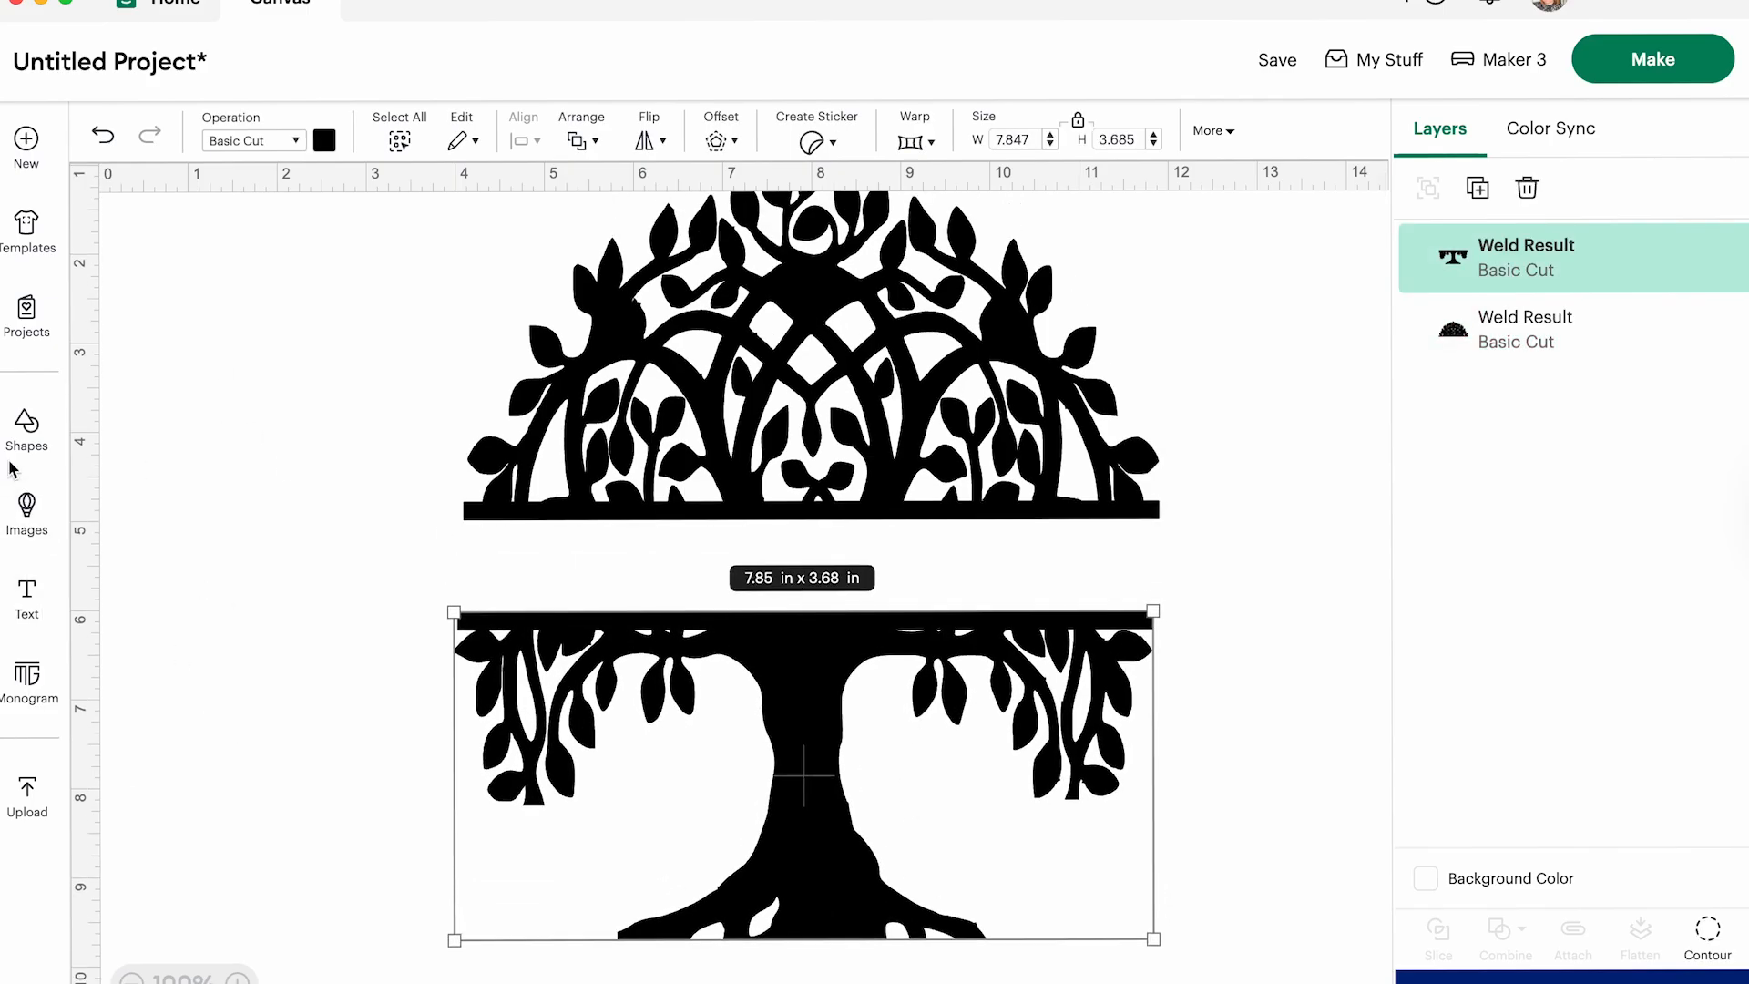
click(27, 428)
click(144, 768)
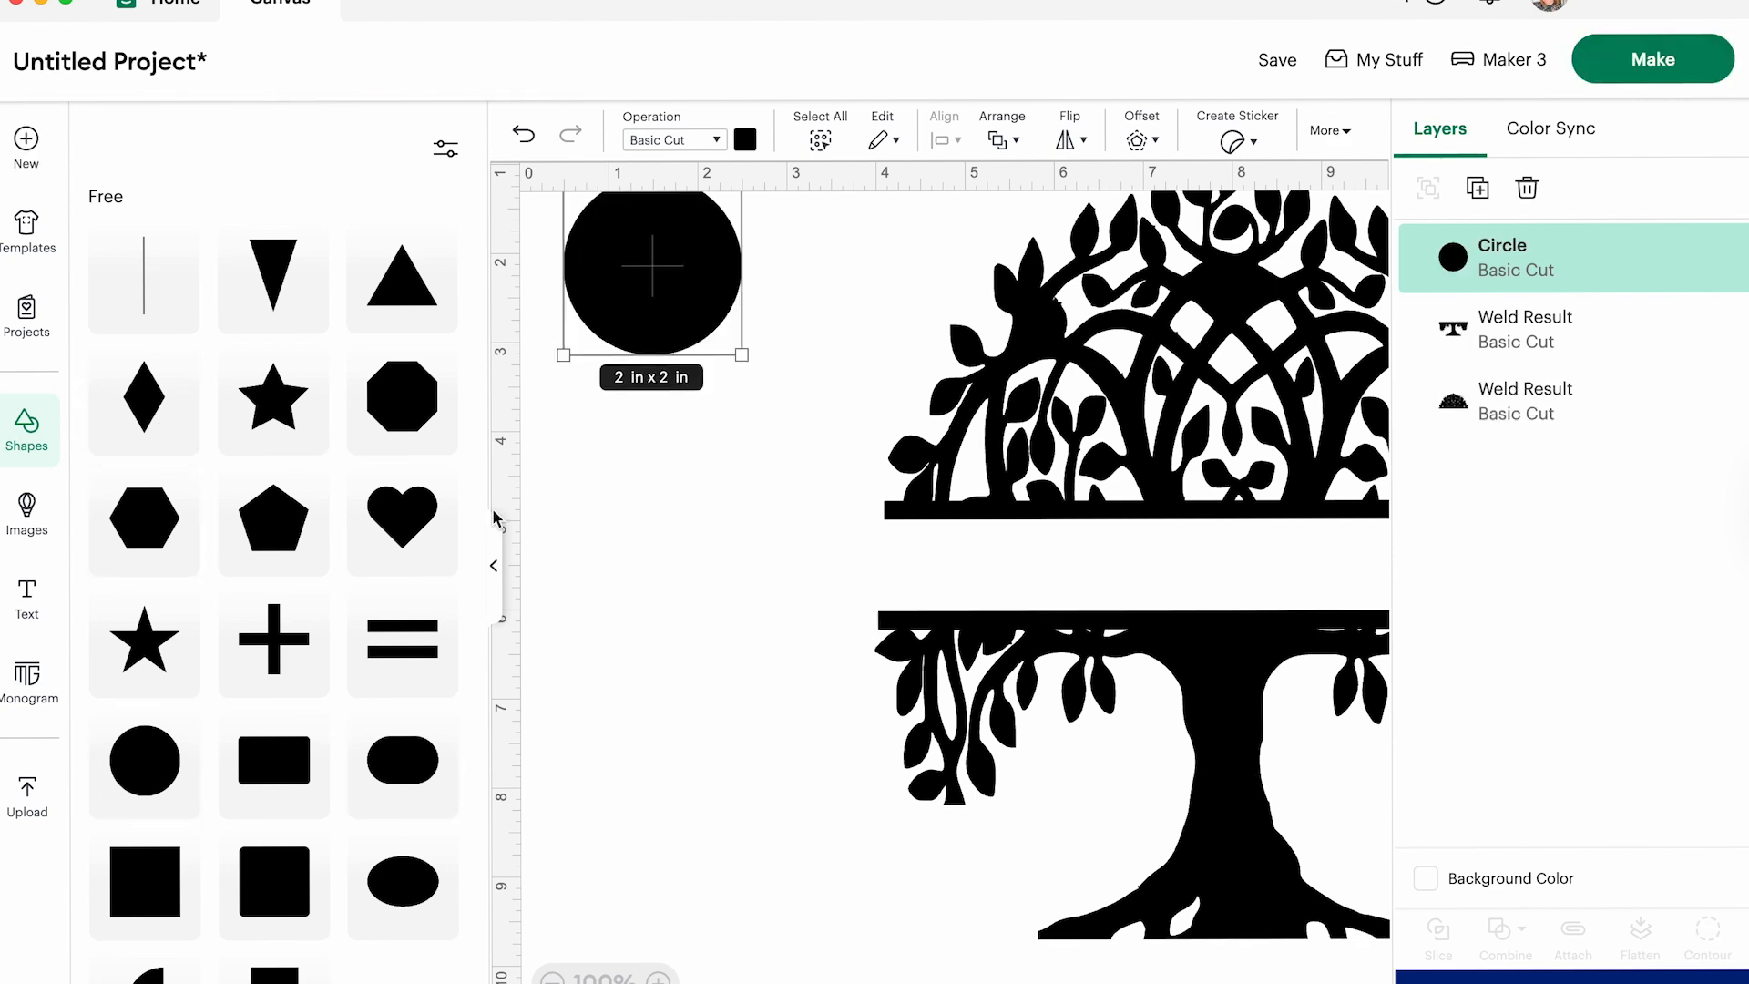
click(493, 565)
drag(276, 311, 1342, 911)
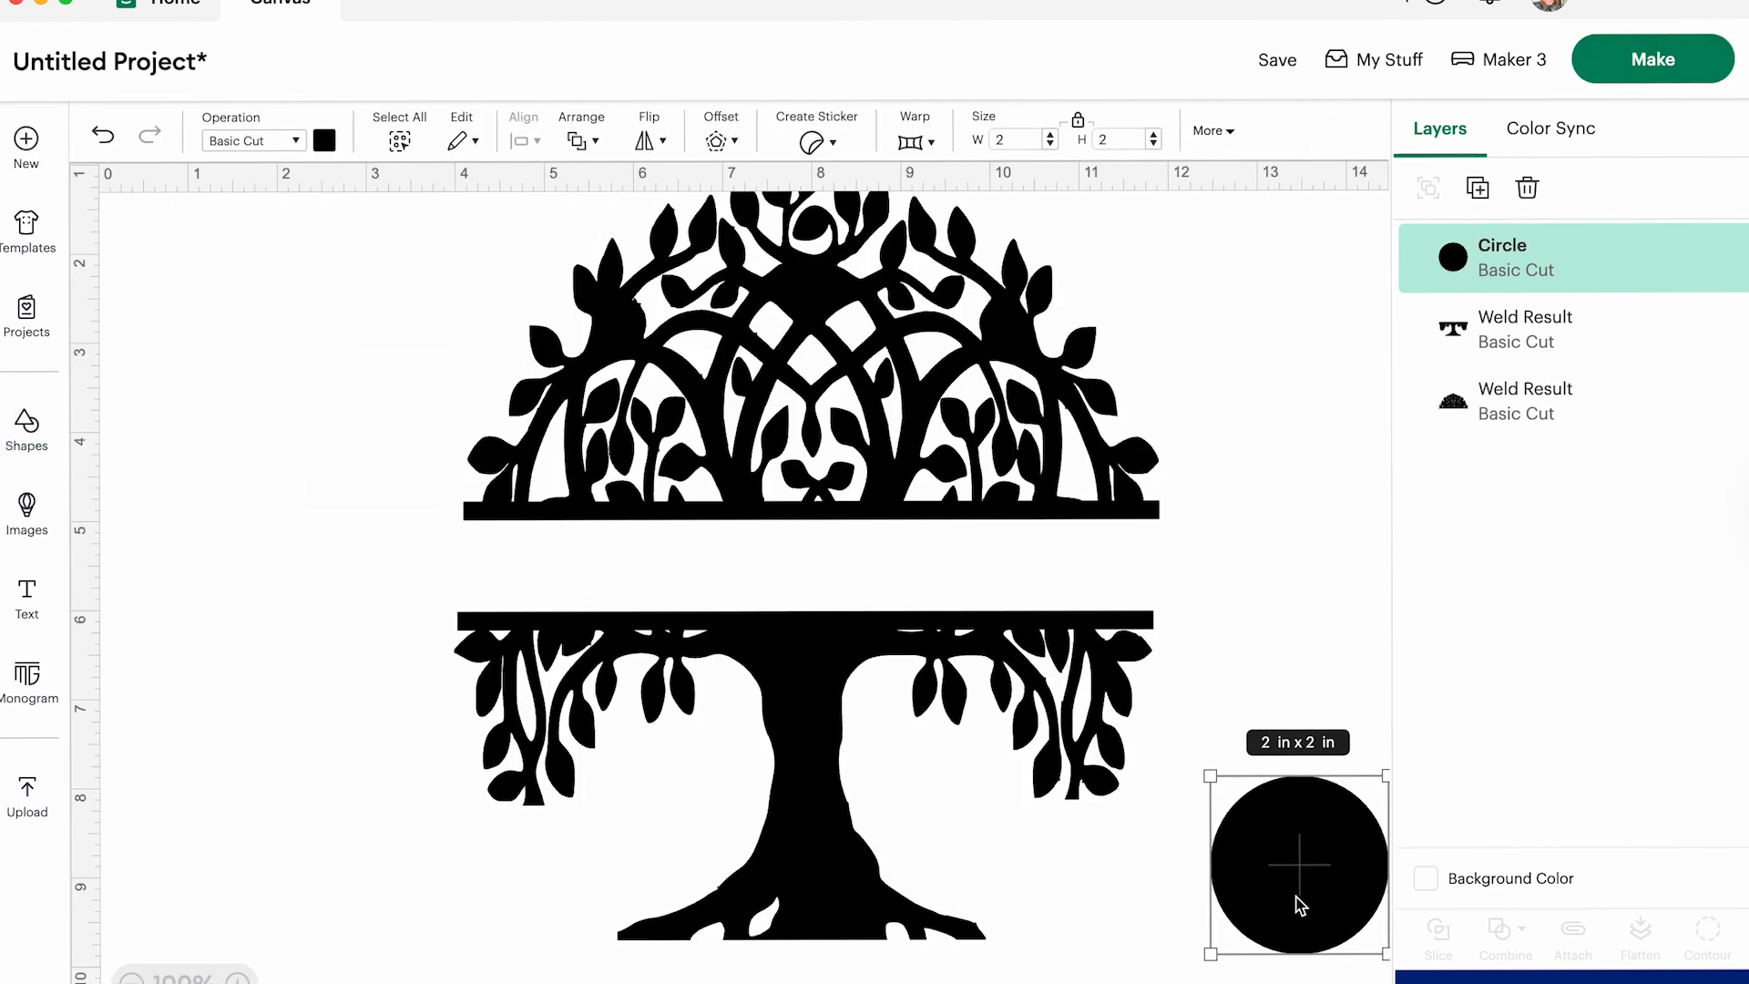
drag(1210, 779, 839, 951)
- Unlock the circle's proportions, recolour it light orange and reshape it to fit the gap between the roots
click(1079, 123)
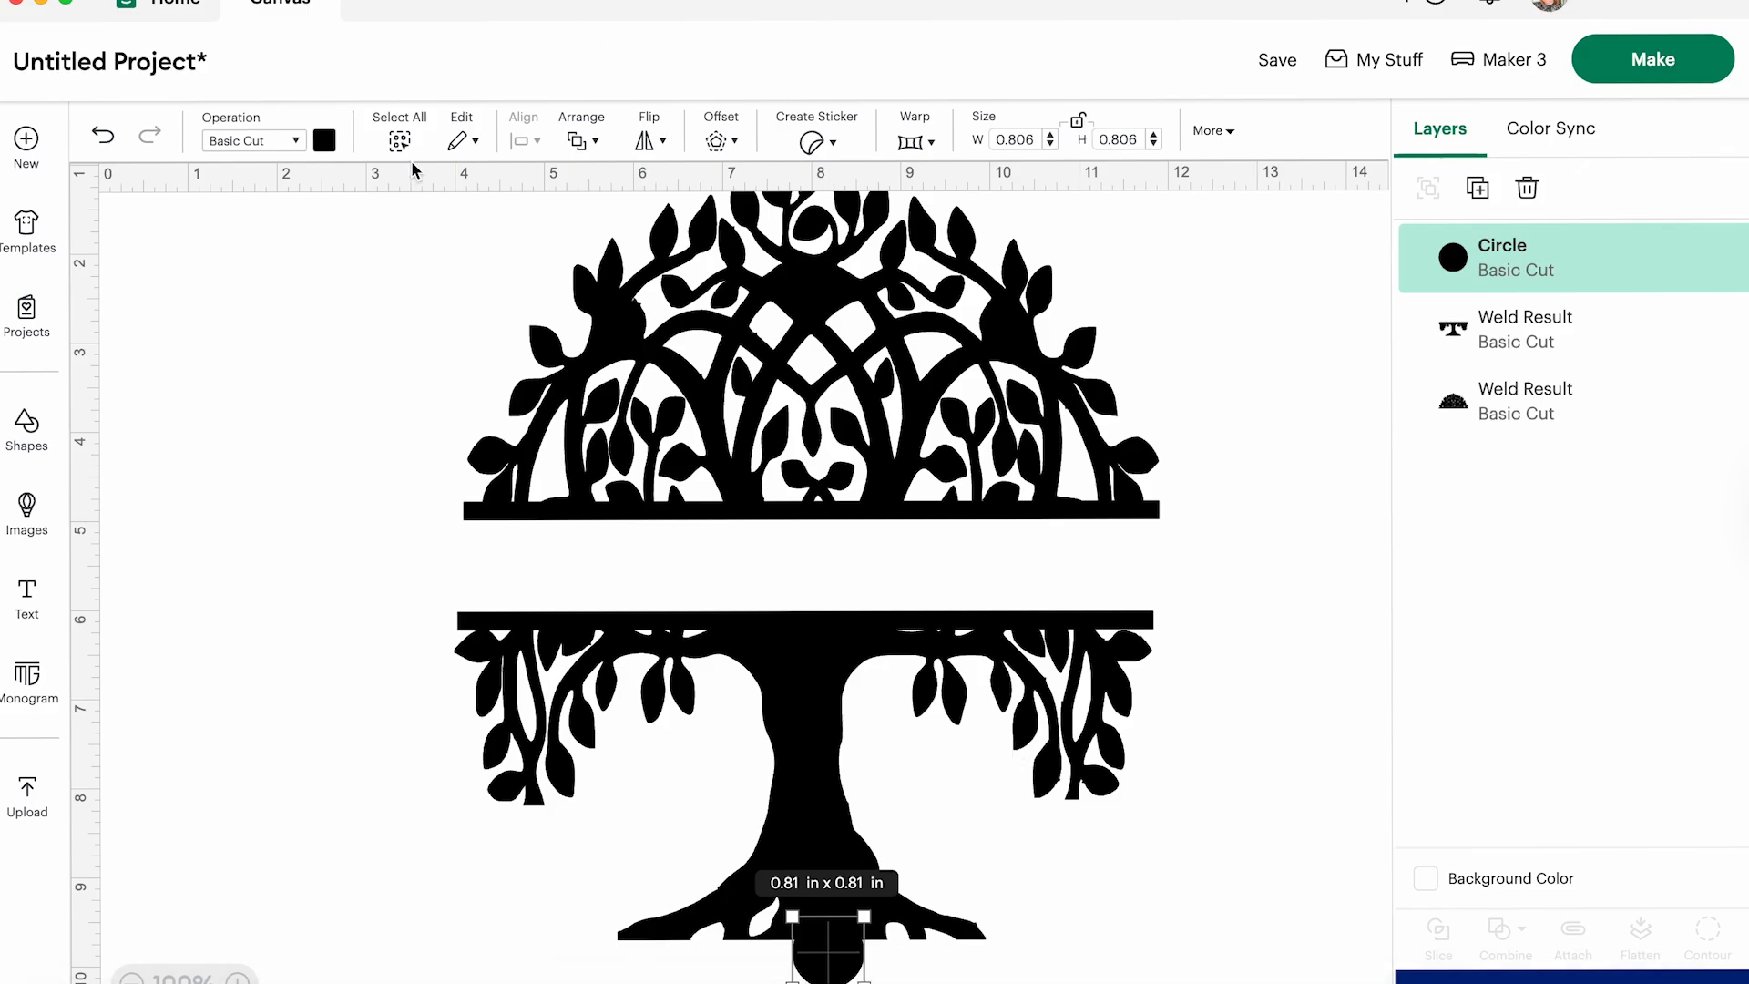
click(325, 142)
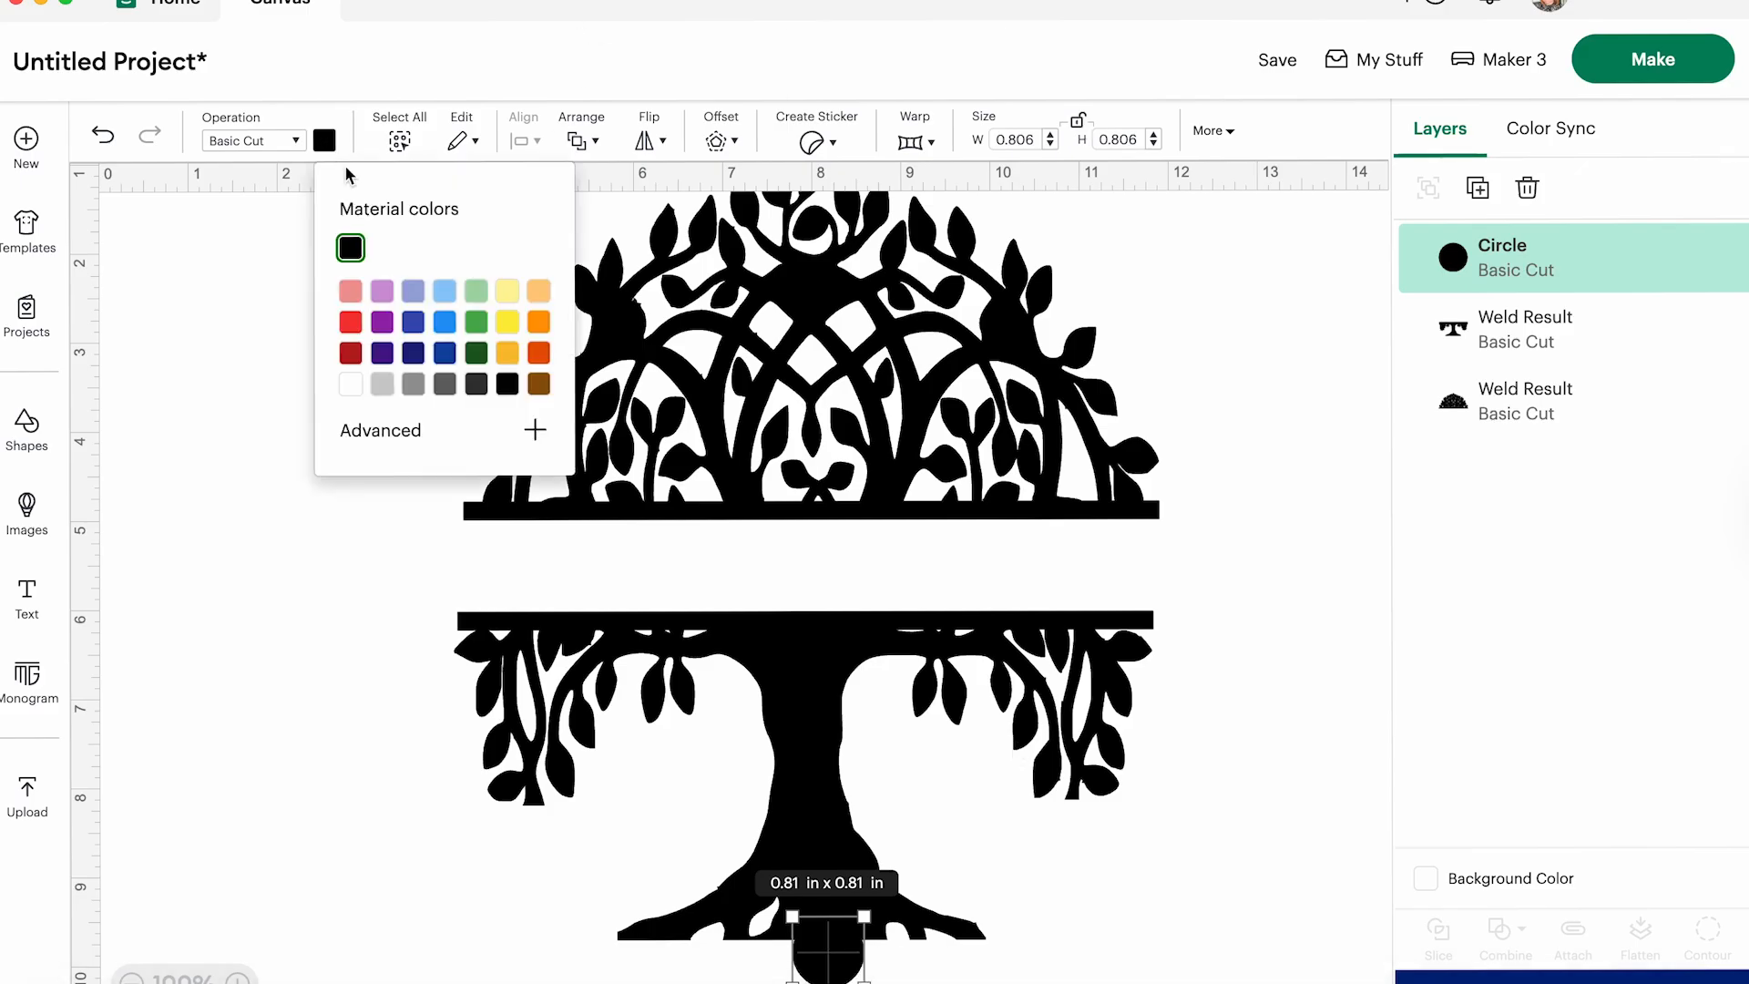
click(540, 292)
drag(864, 983, 827, 946)
- Slice the circle out of the trunk base, delete the leftover pieces and place the trunk half back under the crown
shift+click(811, 811)
click(1447, 938)
drag(692, 720, 1180, 704)
drag(807, 864, 861, 983)
key(Delete)
drag(1091, 655, 600, 664)
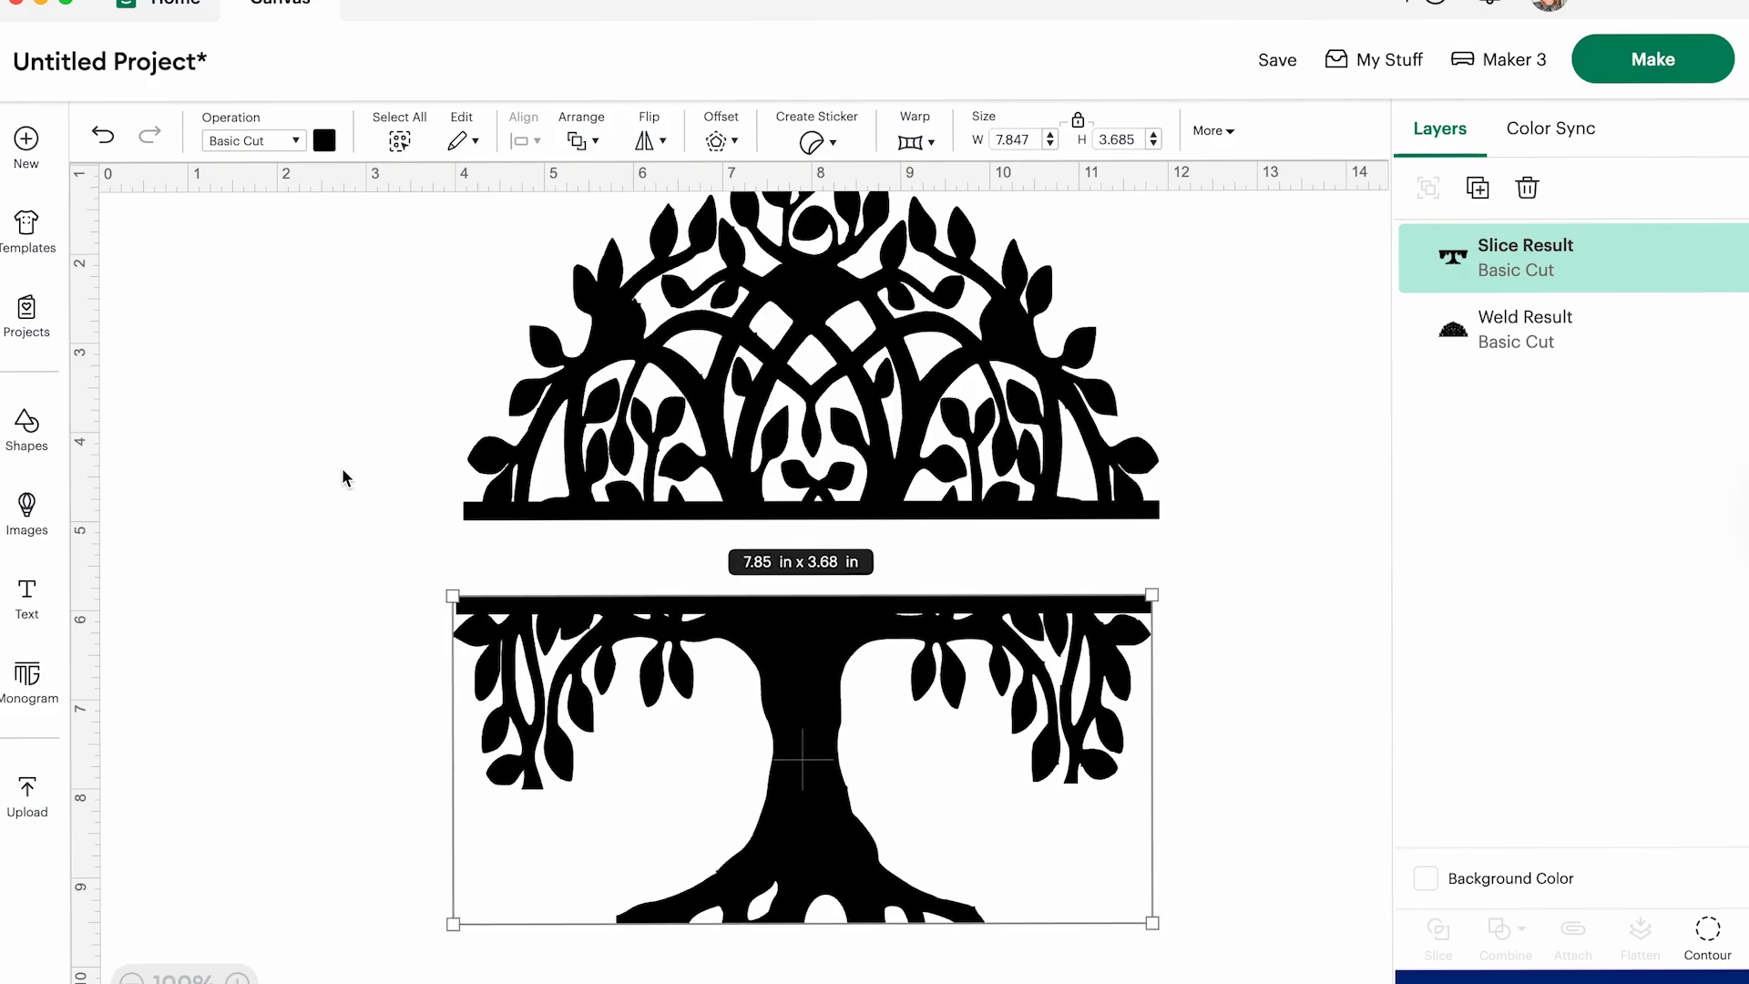
- Add a text object with the family name in capitals and place it in the empty area beside the crown
click(27, 597)
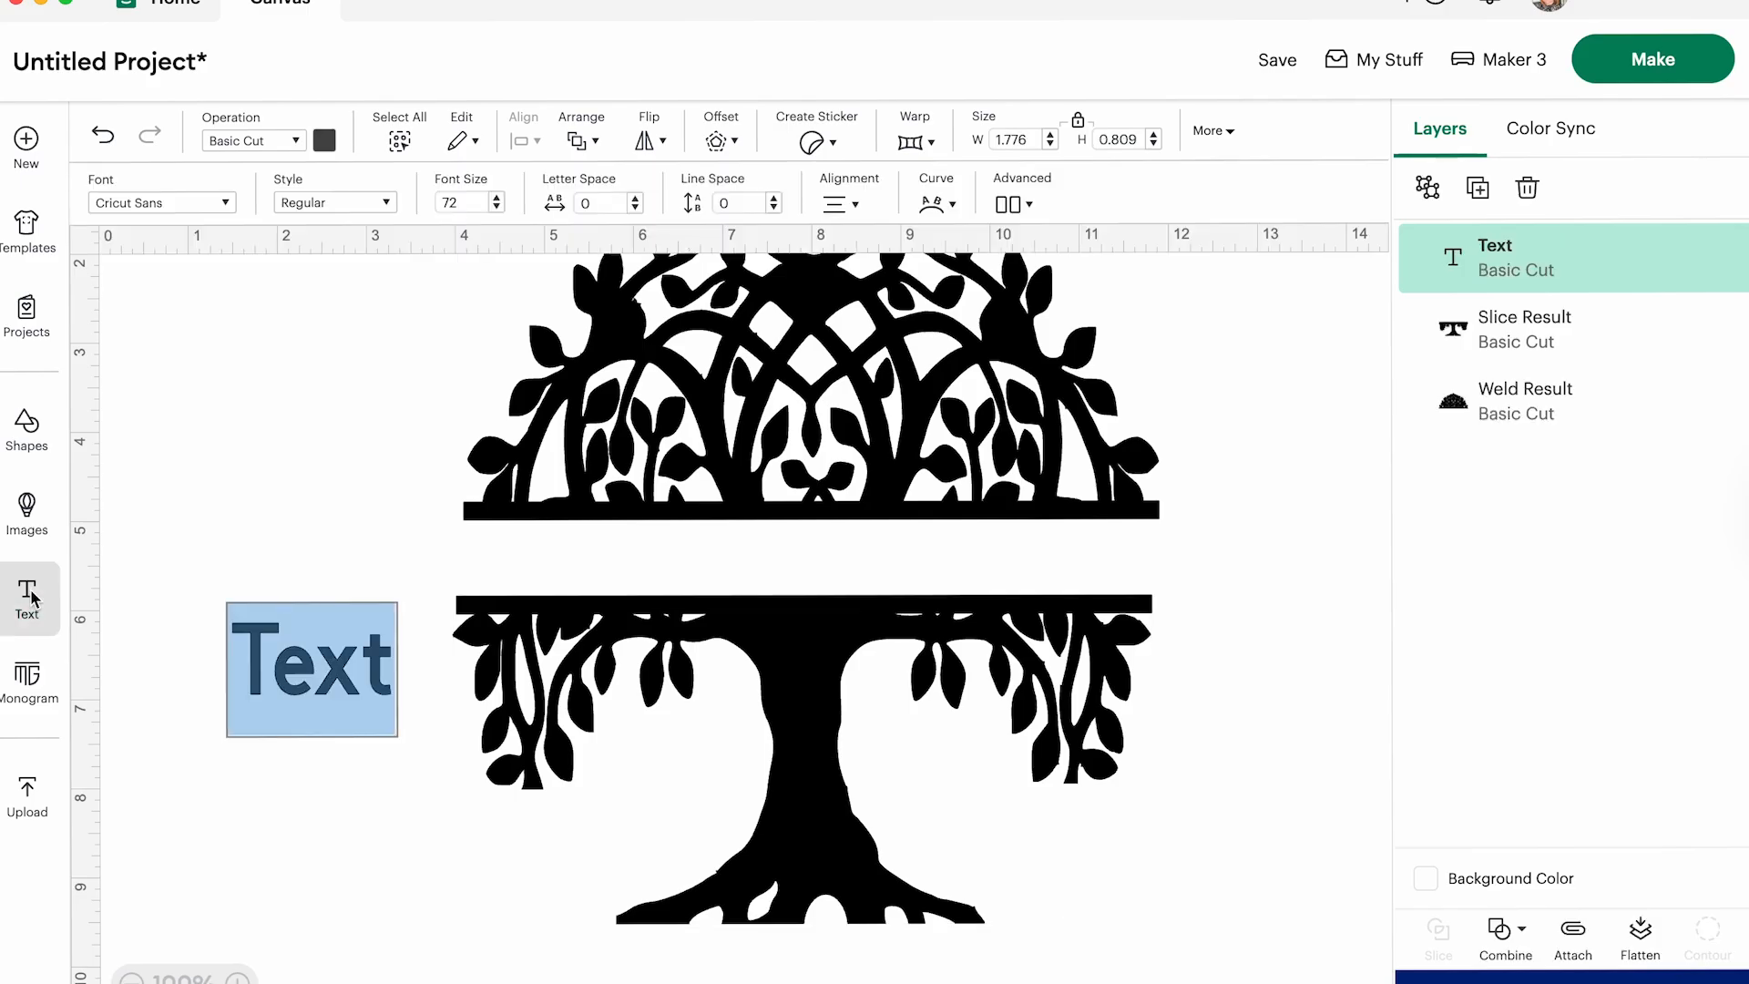
text(CHRISTIE)
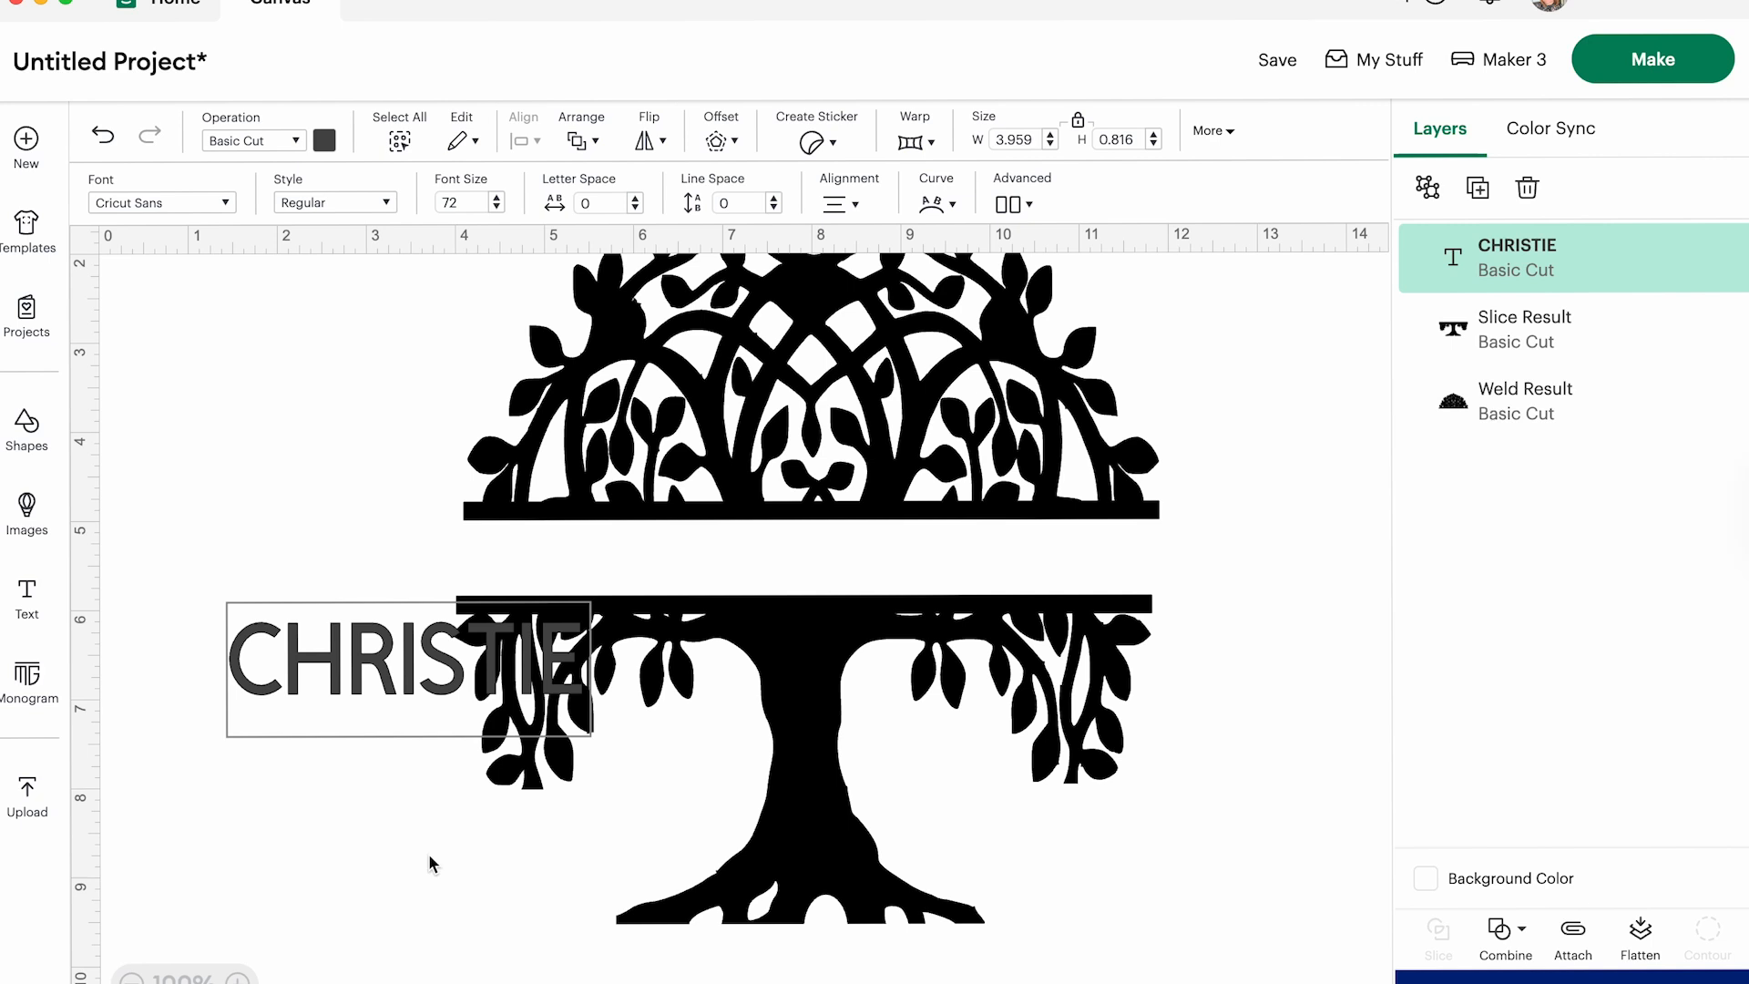
drag(283, 682, 181, 444)
click(181, 373)
click(399, 726)
drag(351, 656, 213, 341)
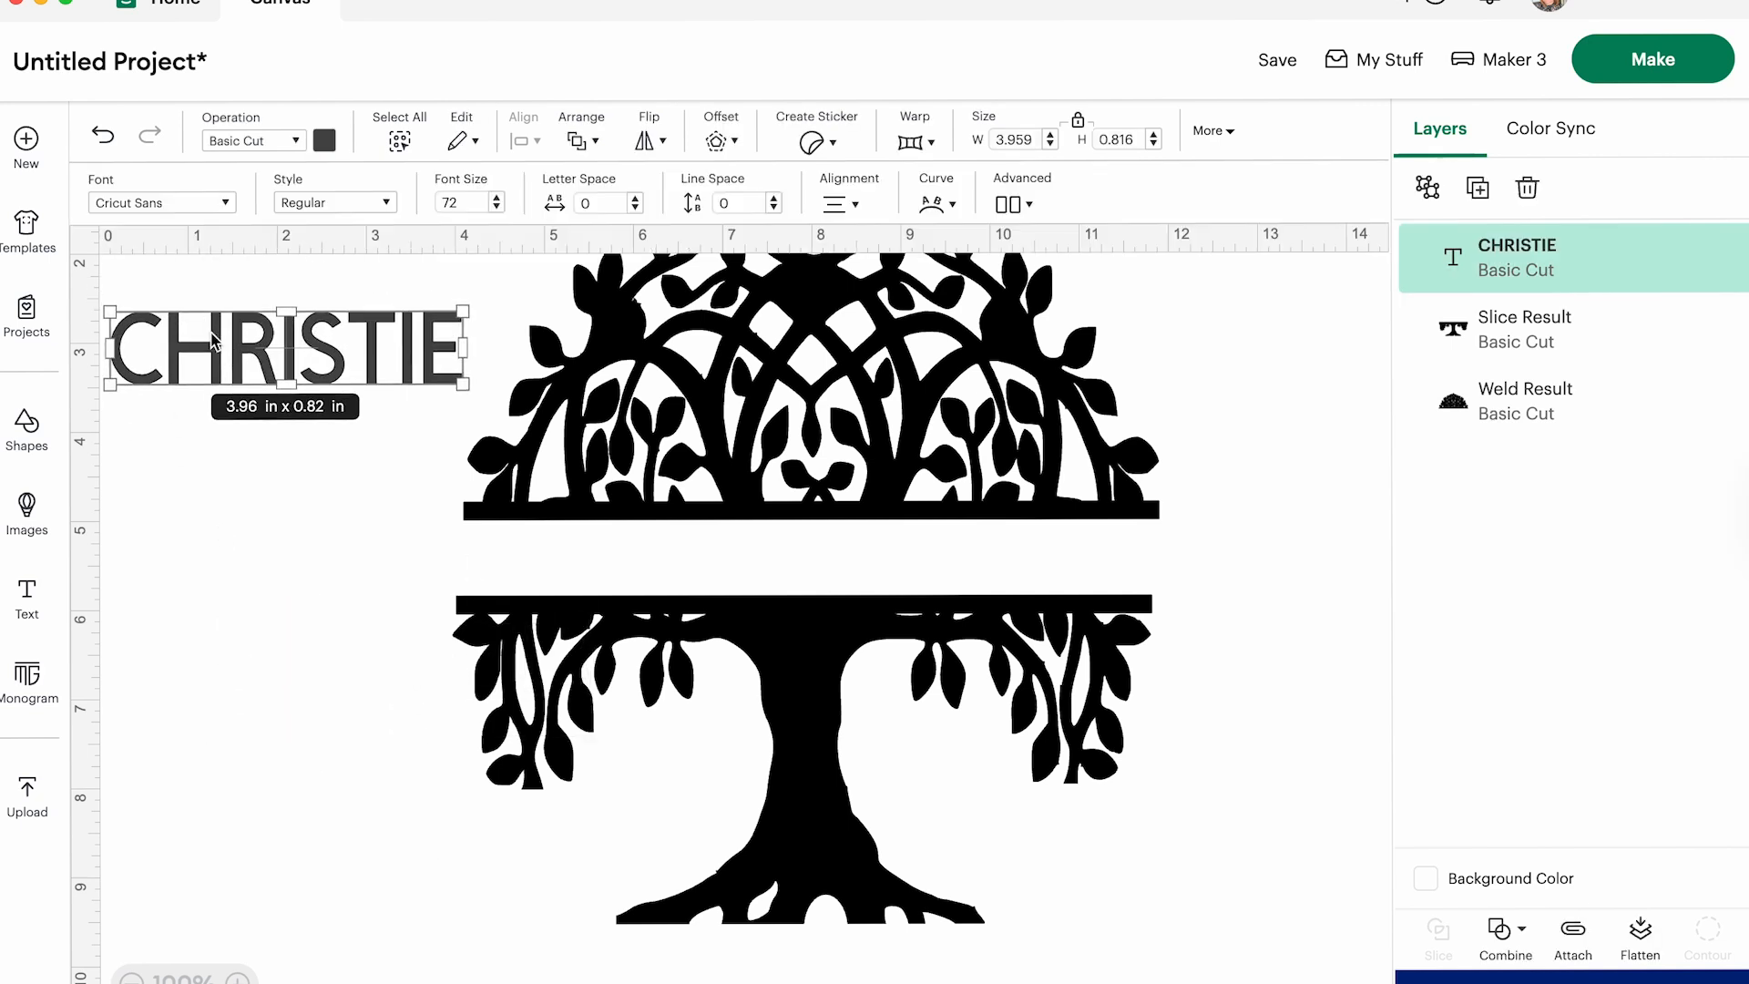
- Set the name's font to the system font American Typewriter and move the name into the gap between the two tree halves
click(202, 202)
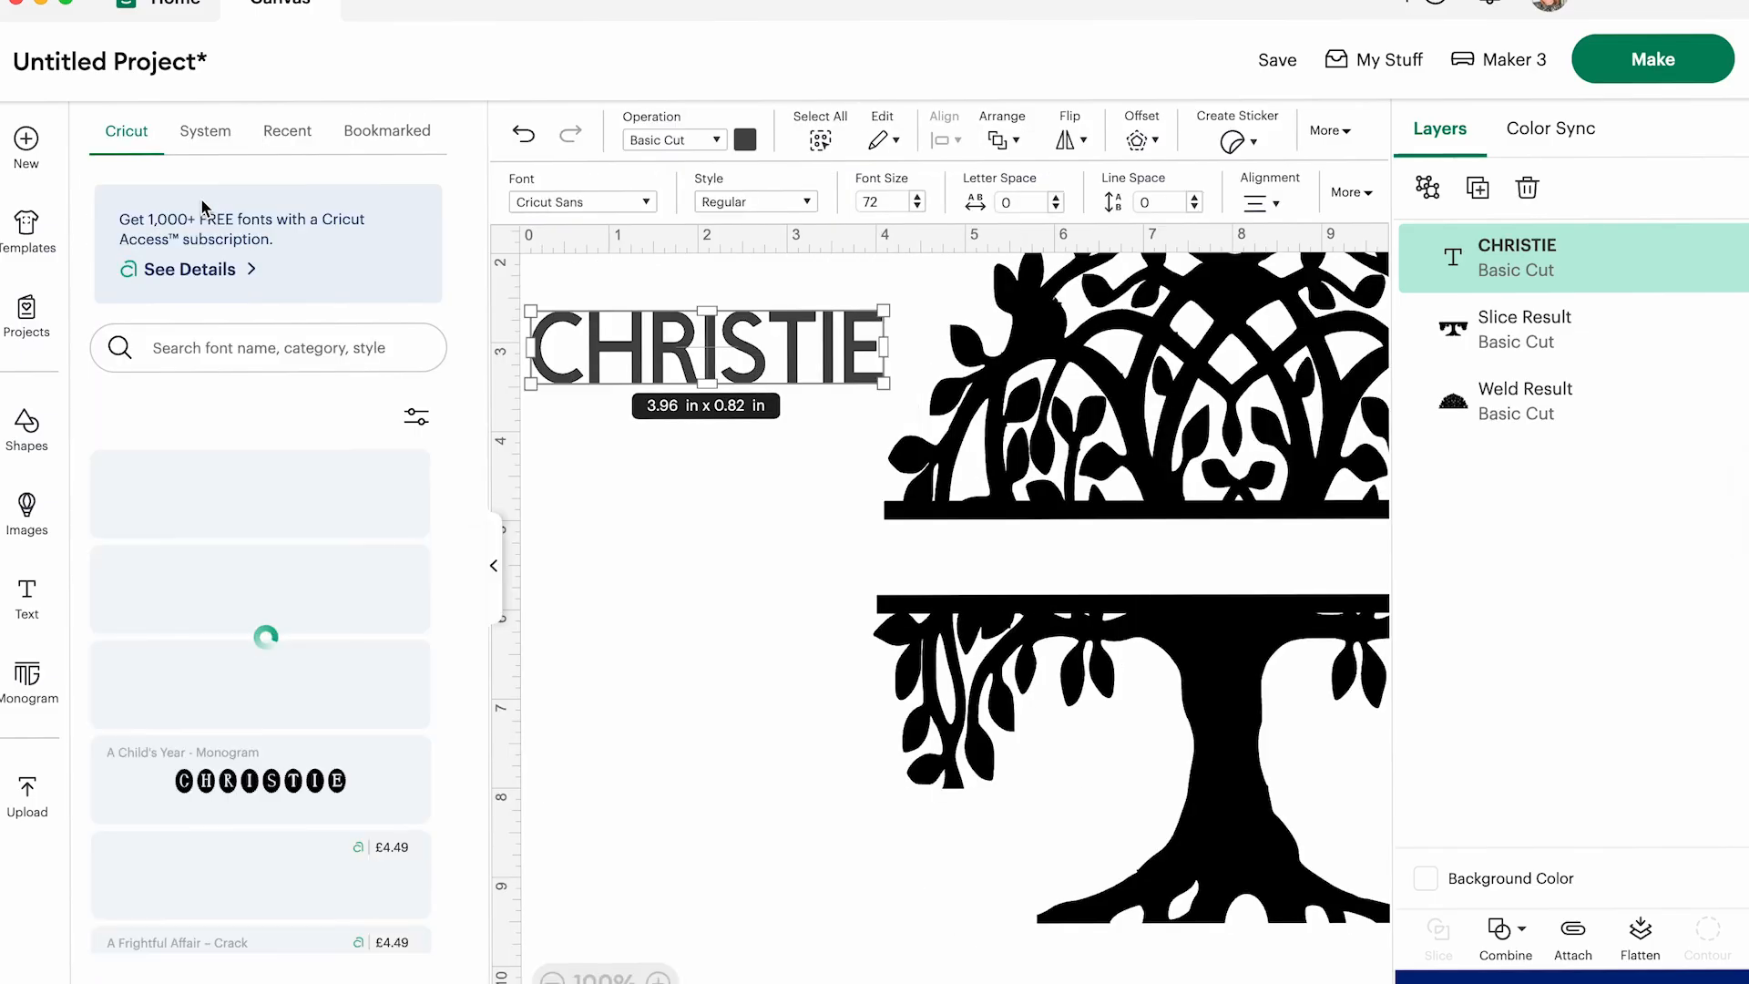
click(205, 139)
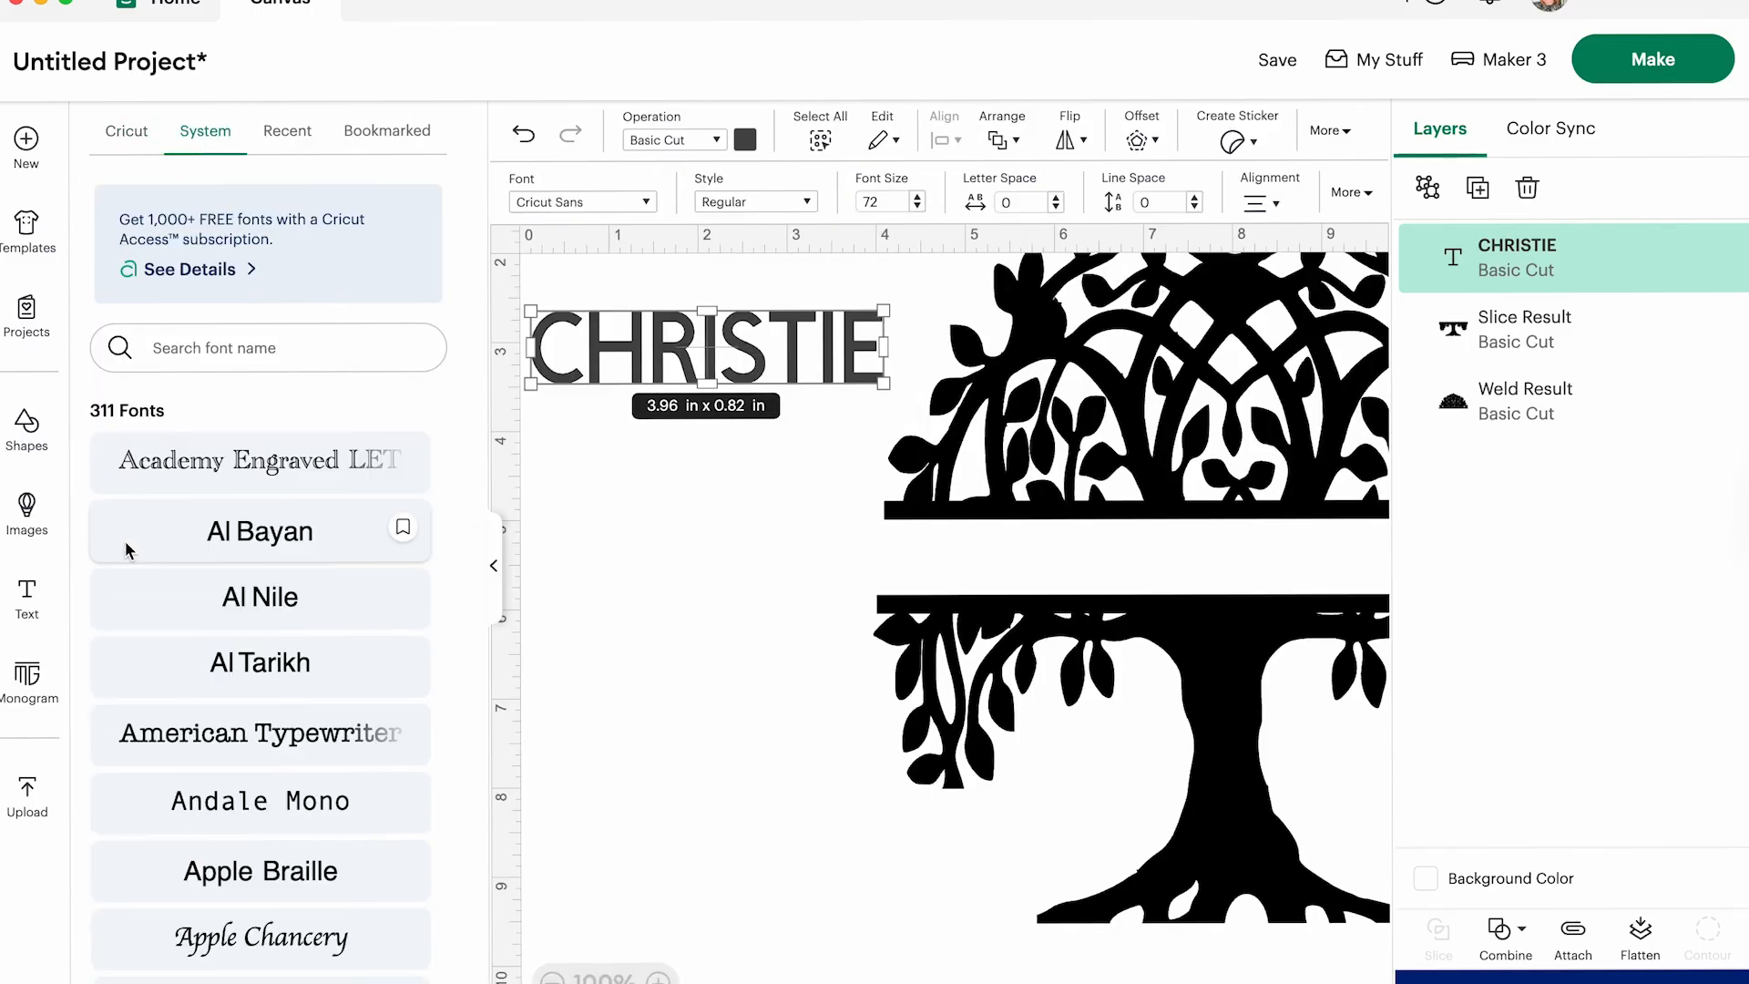
scroll(217, 782, down, 3)
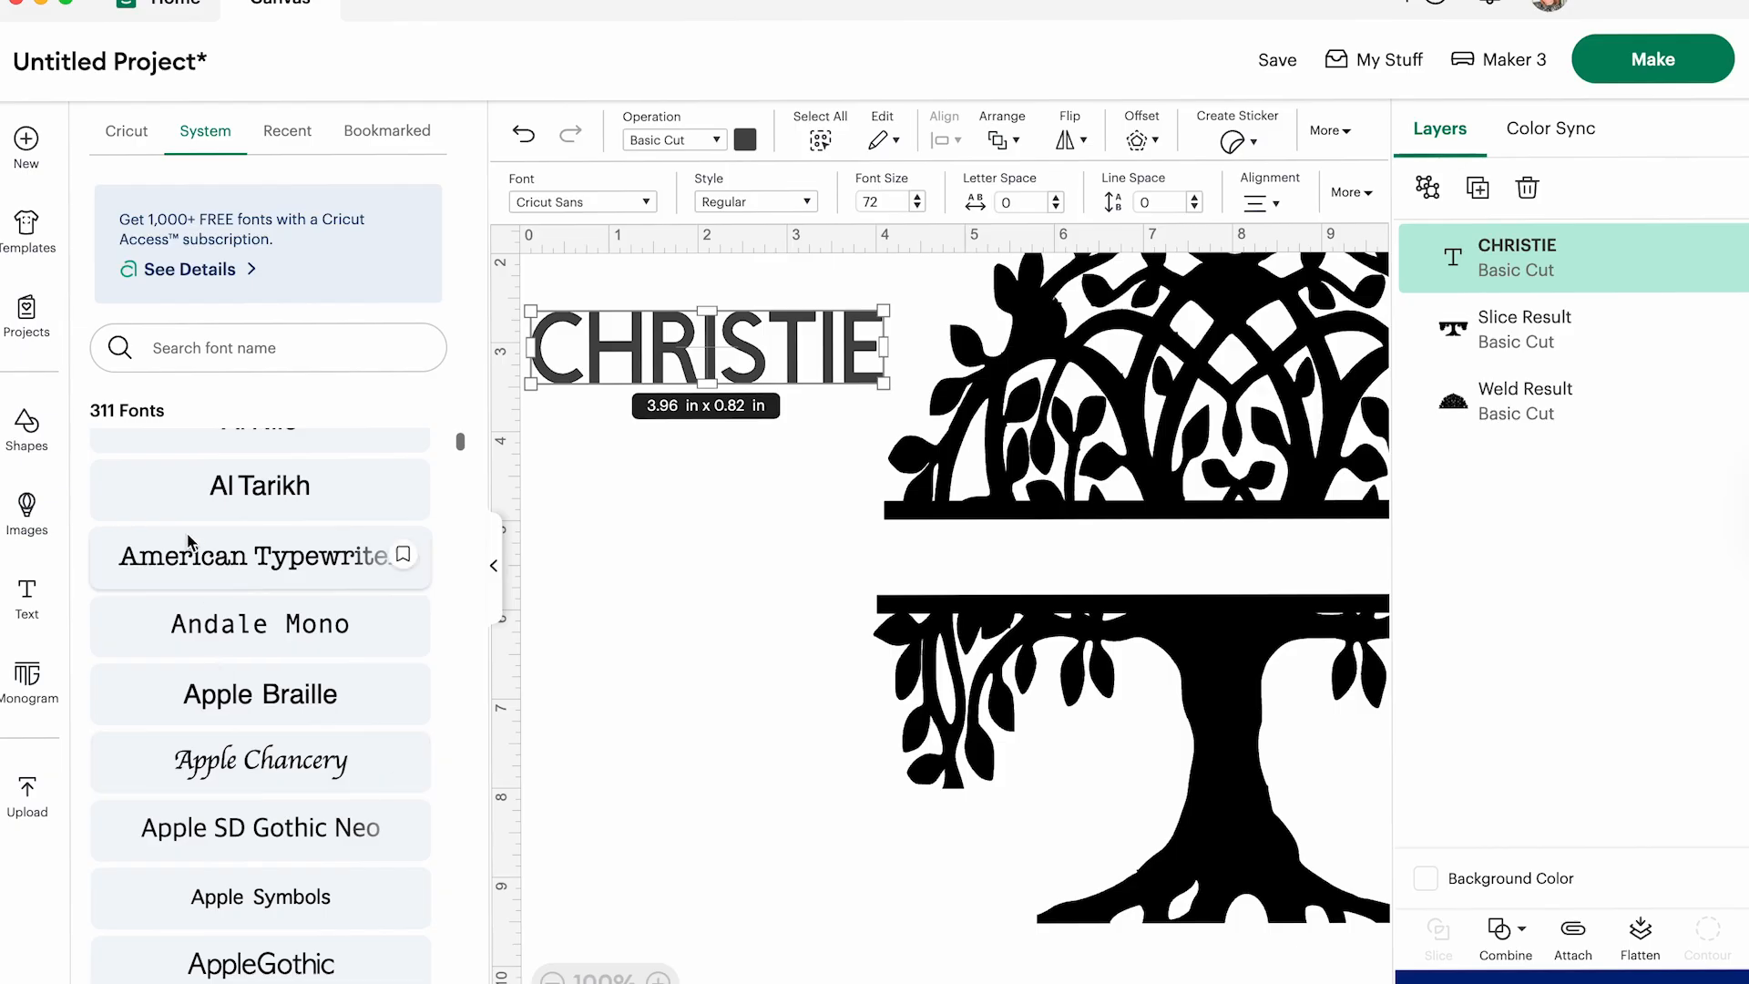
click(207, 565)
scroll(813, 512, right, 2)
scroll(813, 512, right, 3)
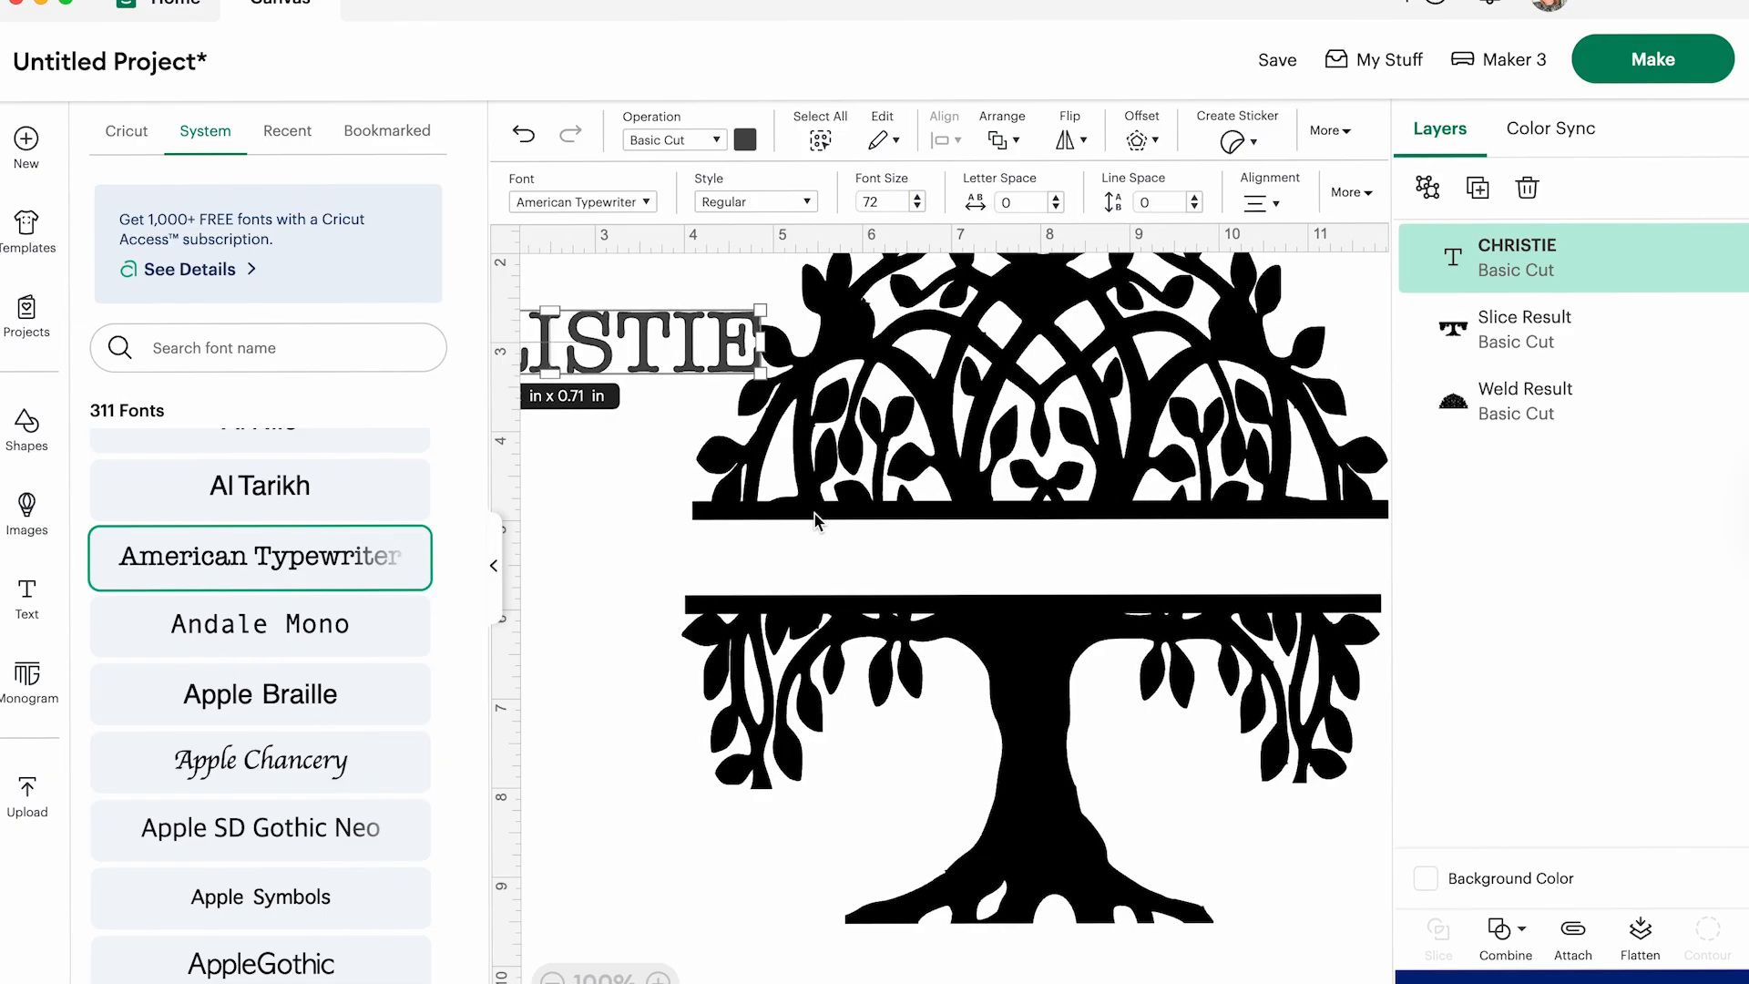
drag(620, 327, 1079, 557)
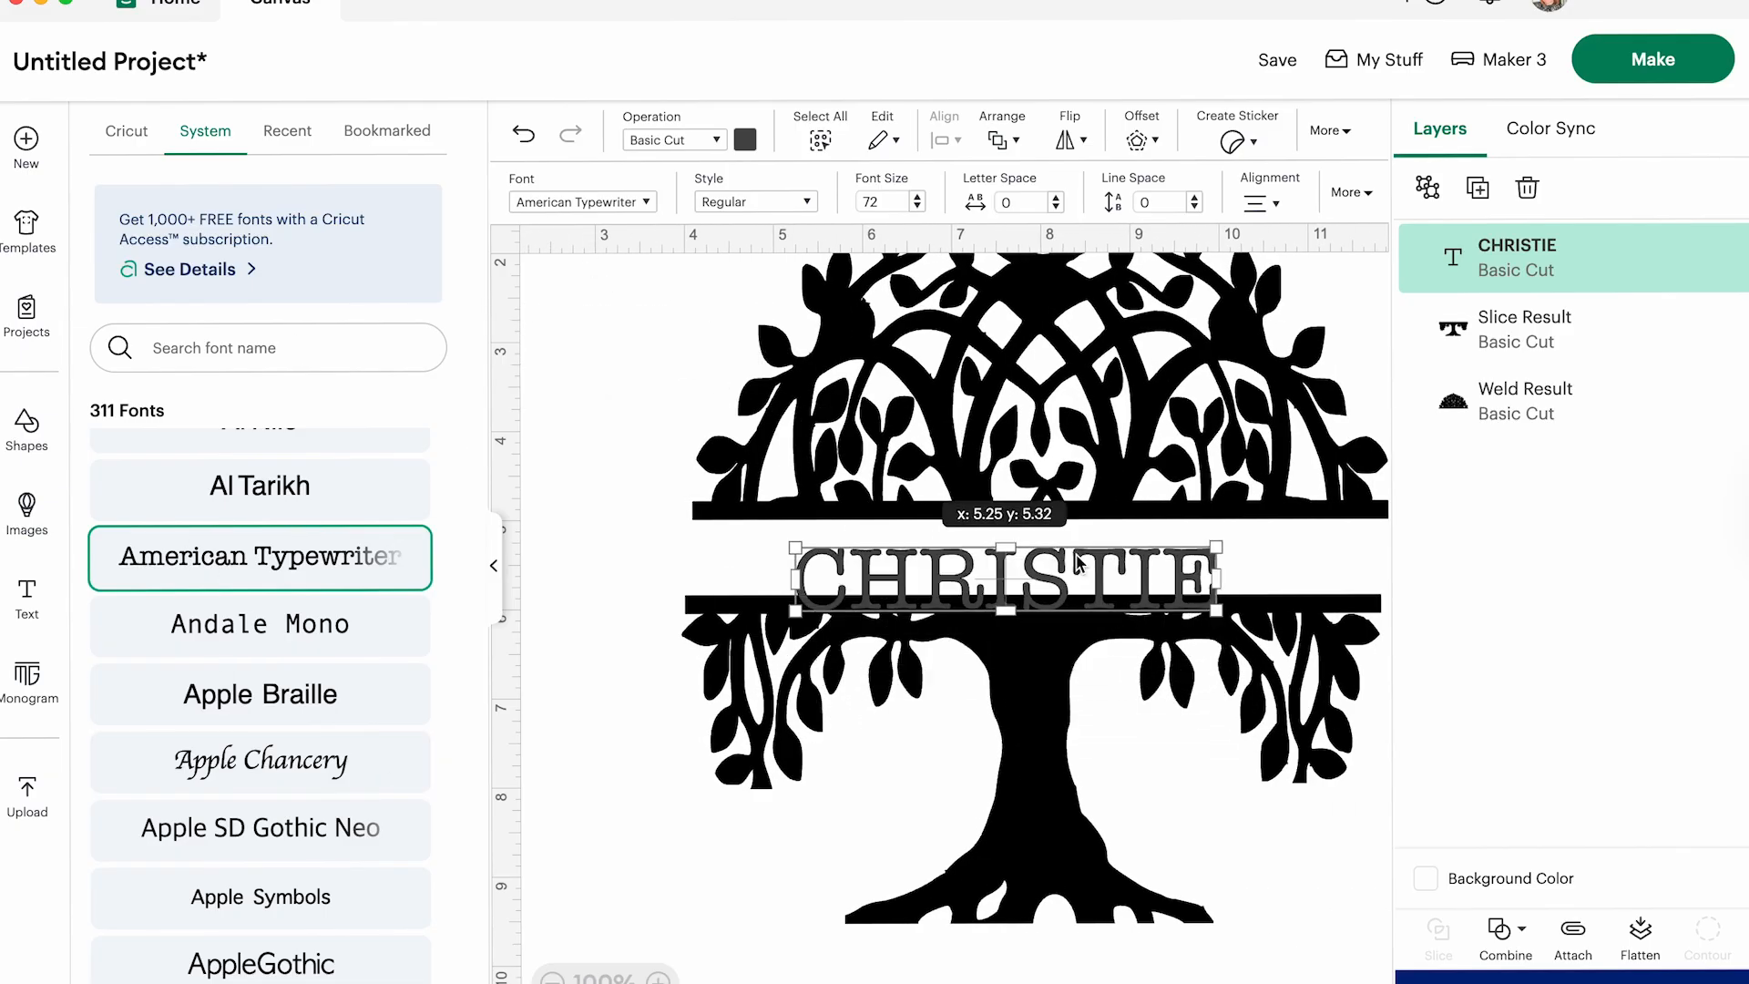
- Move the trunk half out of the way and enlarge the name under the crown's bar to about 7.12 in by 1.07 in
click(1055, 811)
drag(1055, 811, 1075, 983)
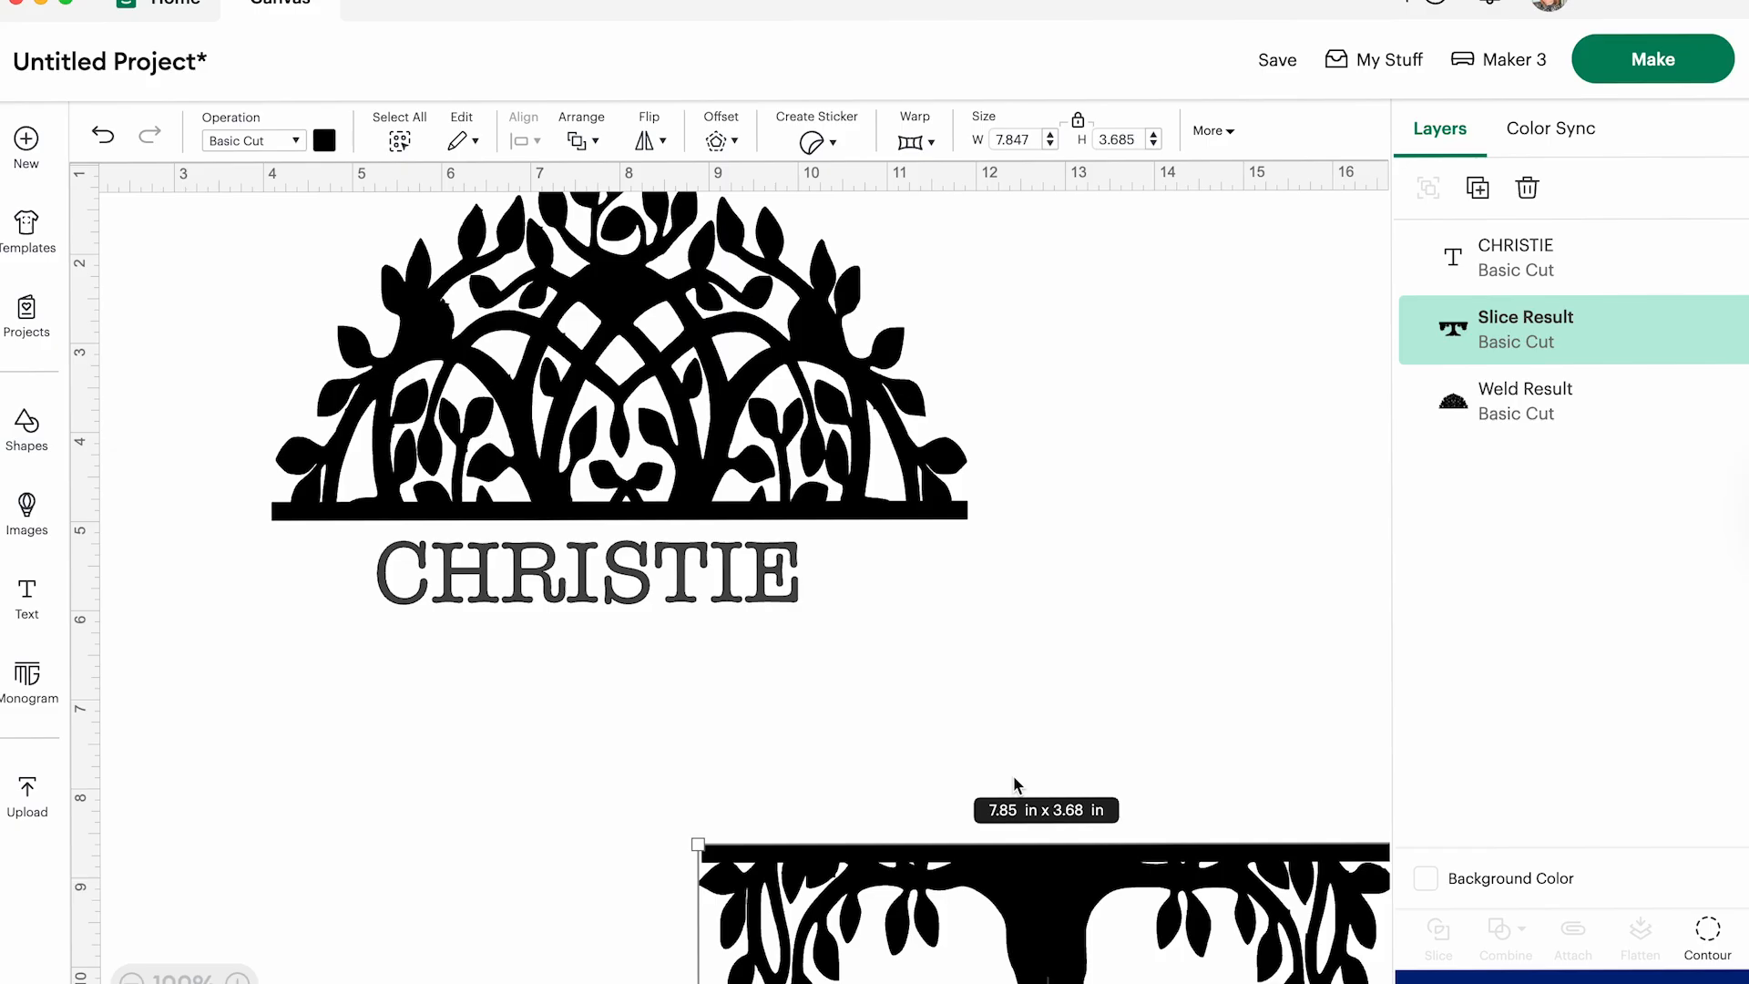
click(619, 585)
drag(797, 602, 920, 657)
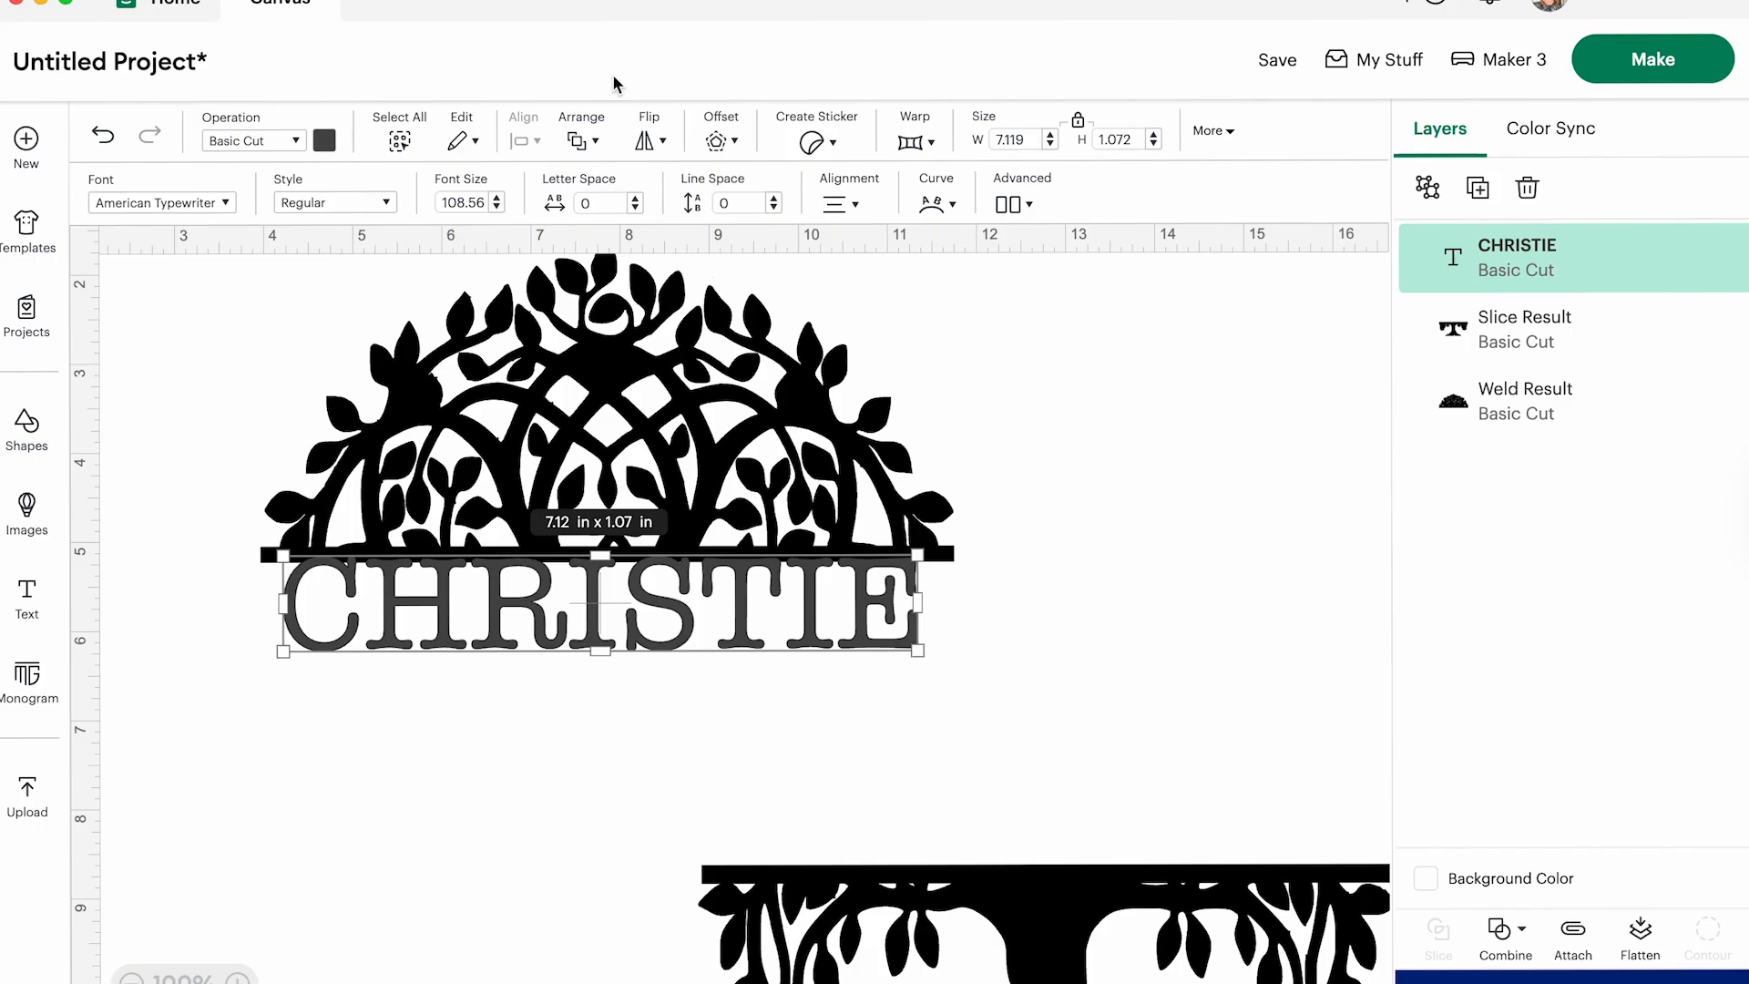
- Create a 0.03 in welded offset with rounded corners around the name
click(736, 144)
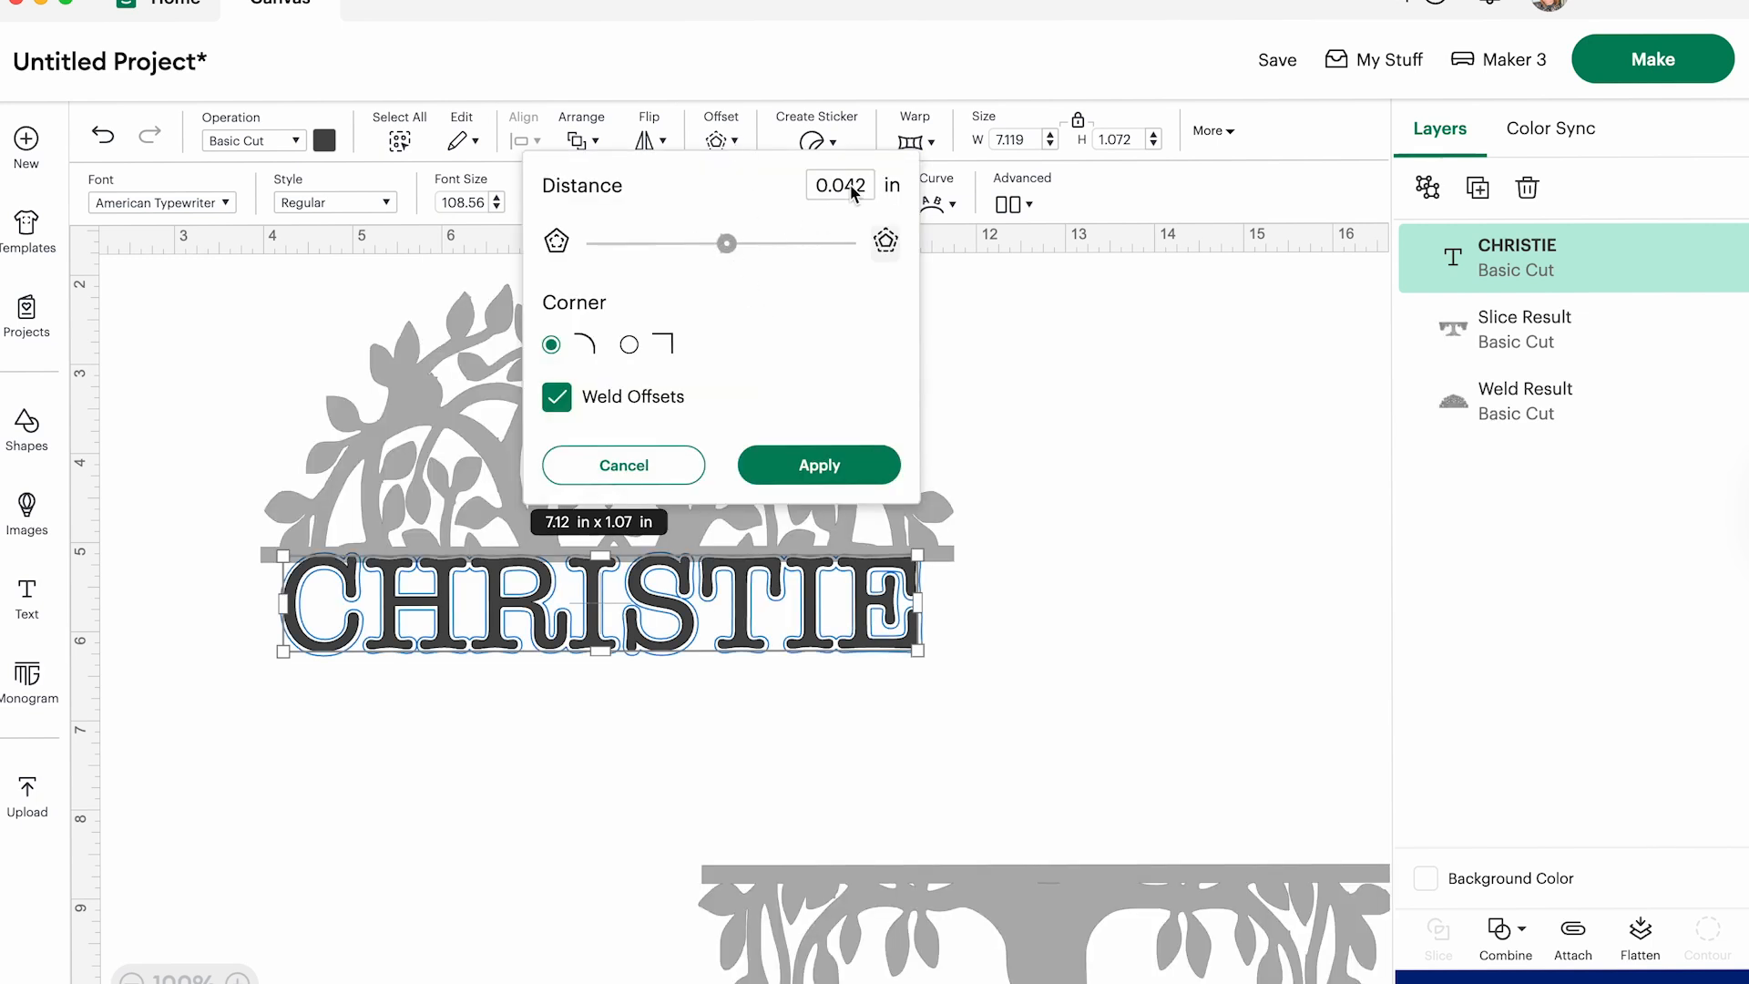
key(BackSpace)
text(3)
click(818, 451)
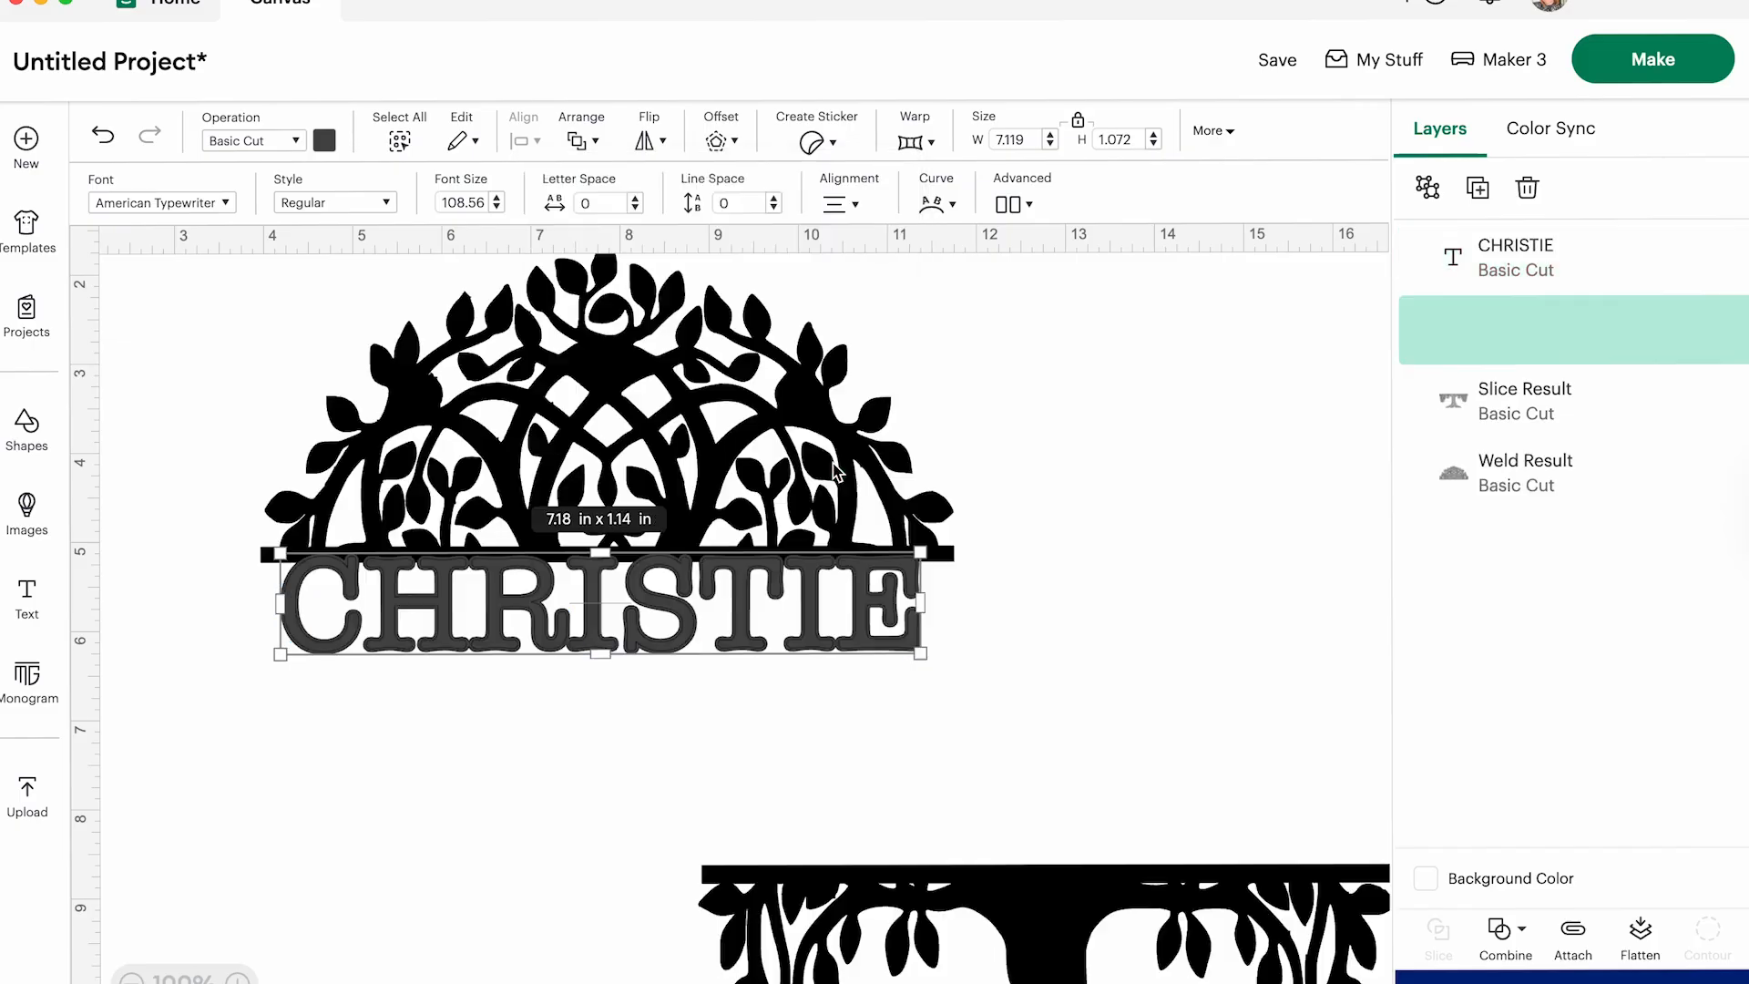
- Move the trunk half up so its bar meets the name's lower edge, and fine-tune the crown half's position above the name
drag(877, 954, 426, 737)
drag(429, 736, 431, 737)
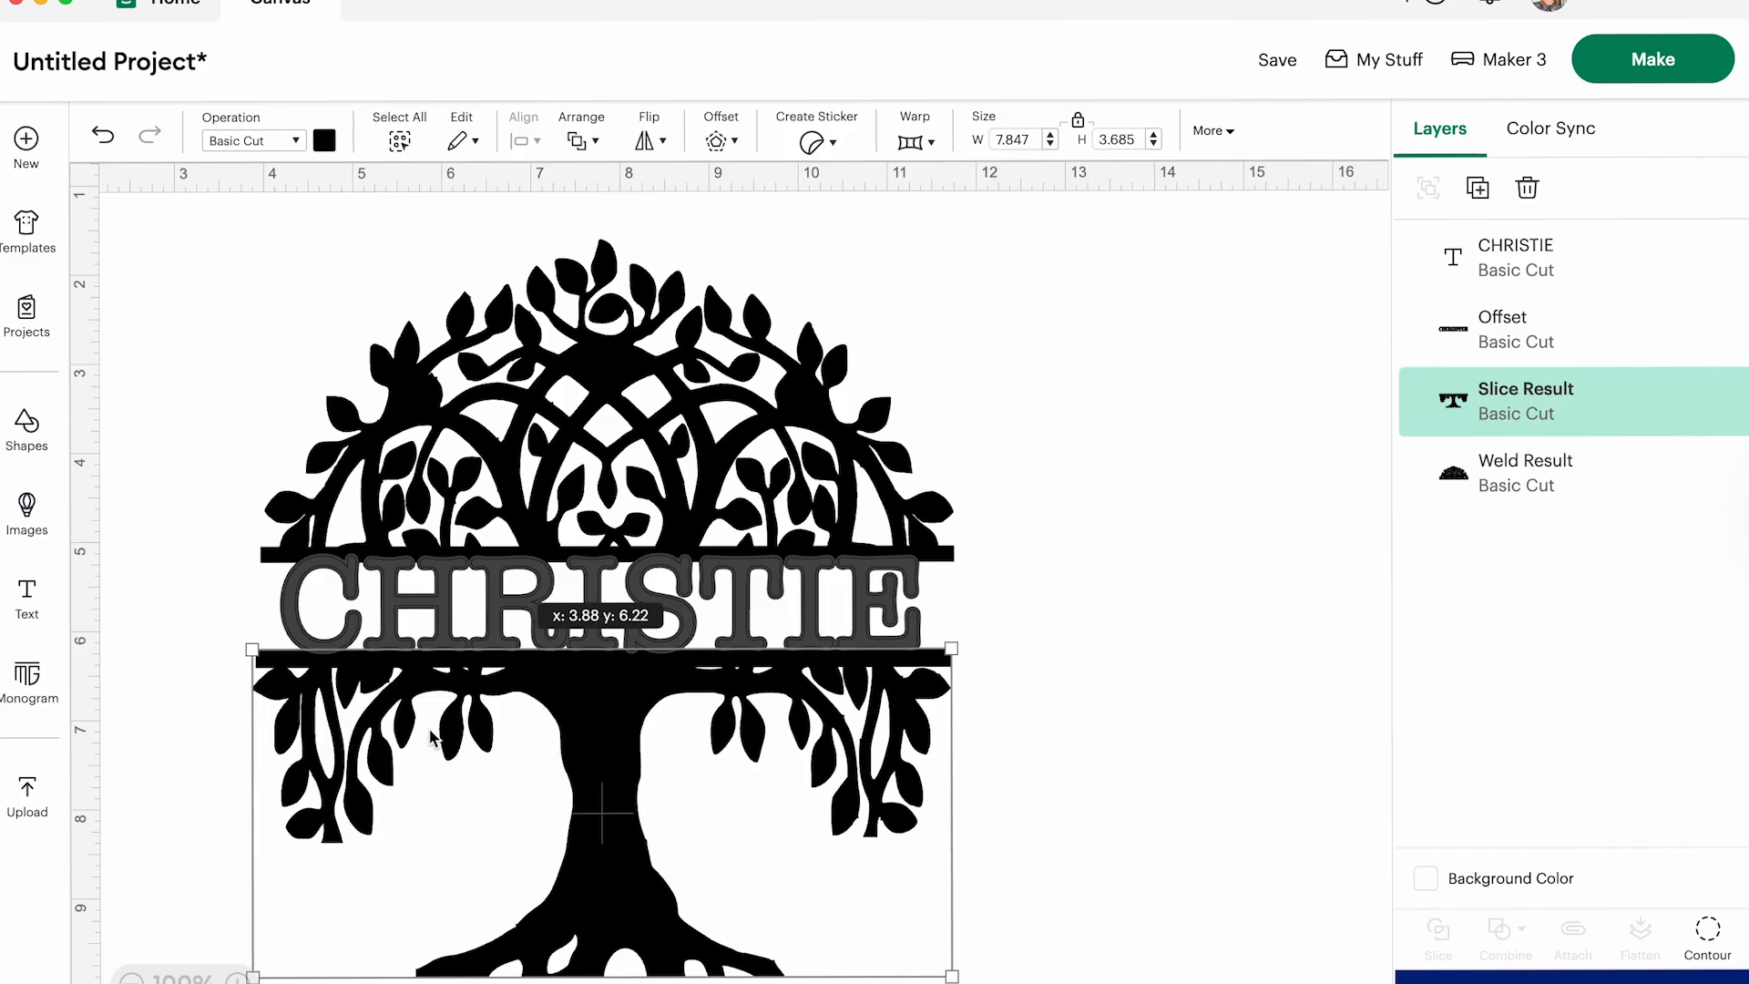
click(183, 357)
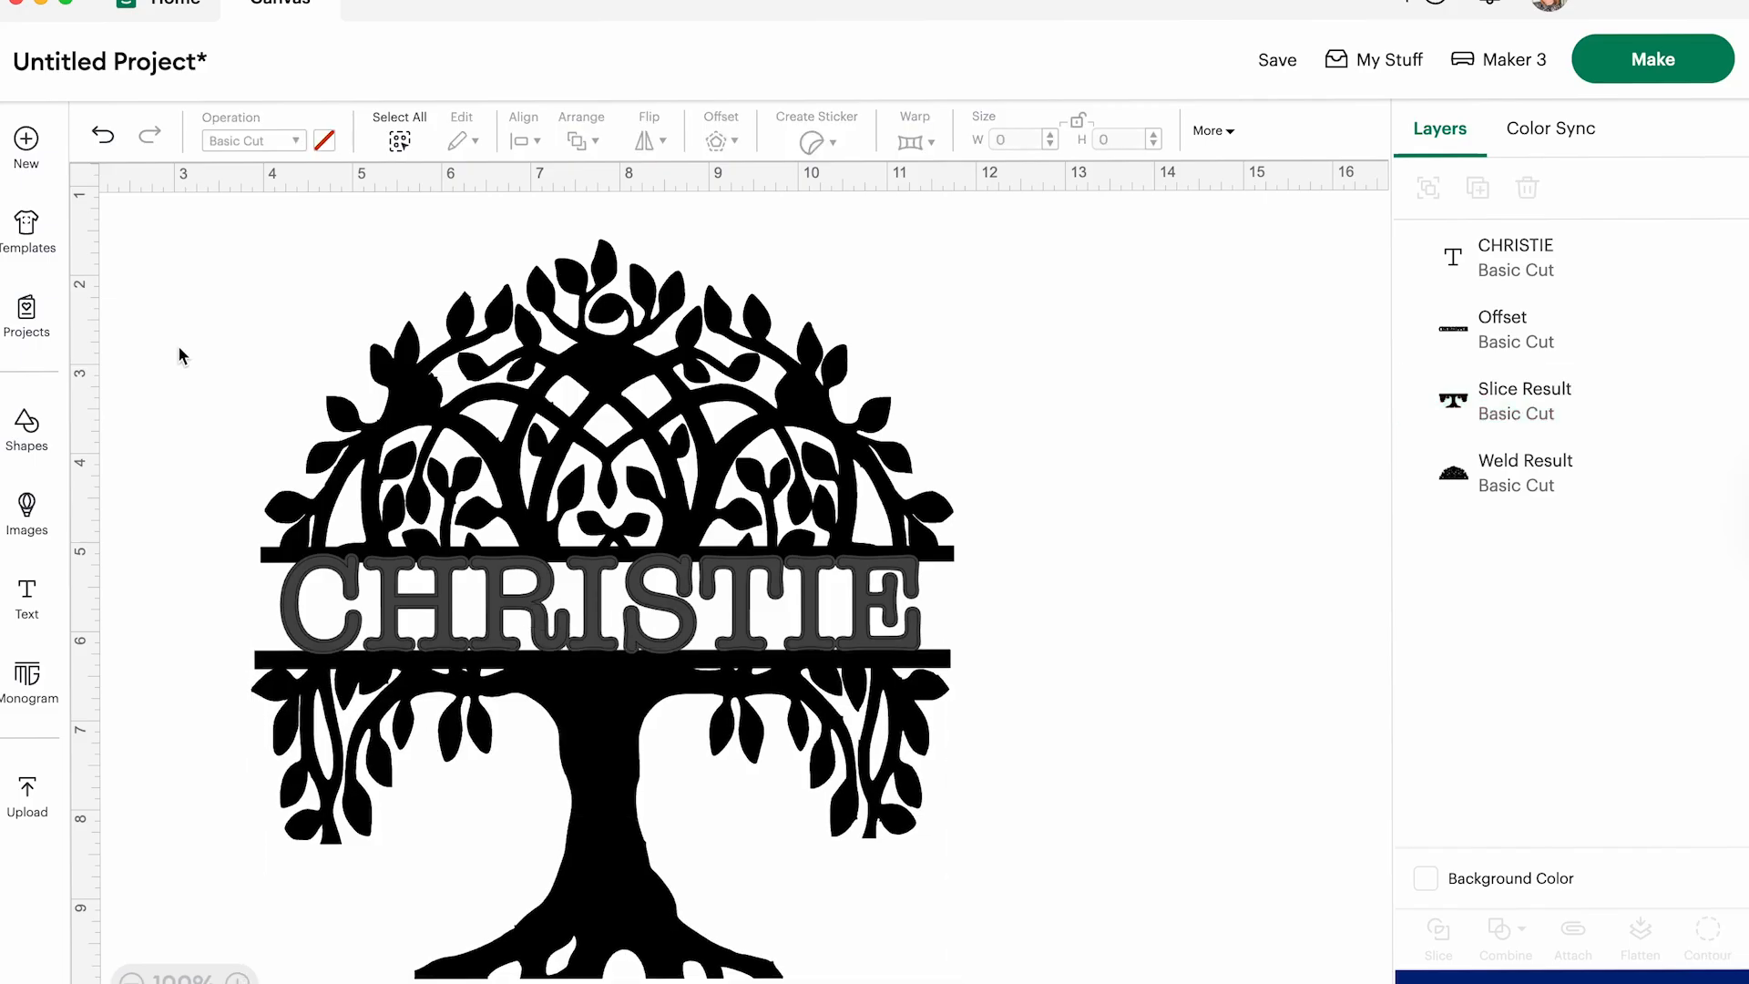
click(432, 424)
click(161, 237)
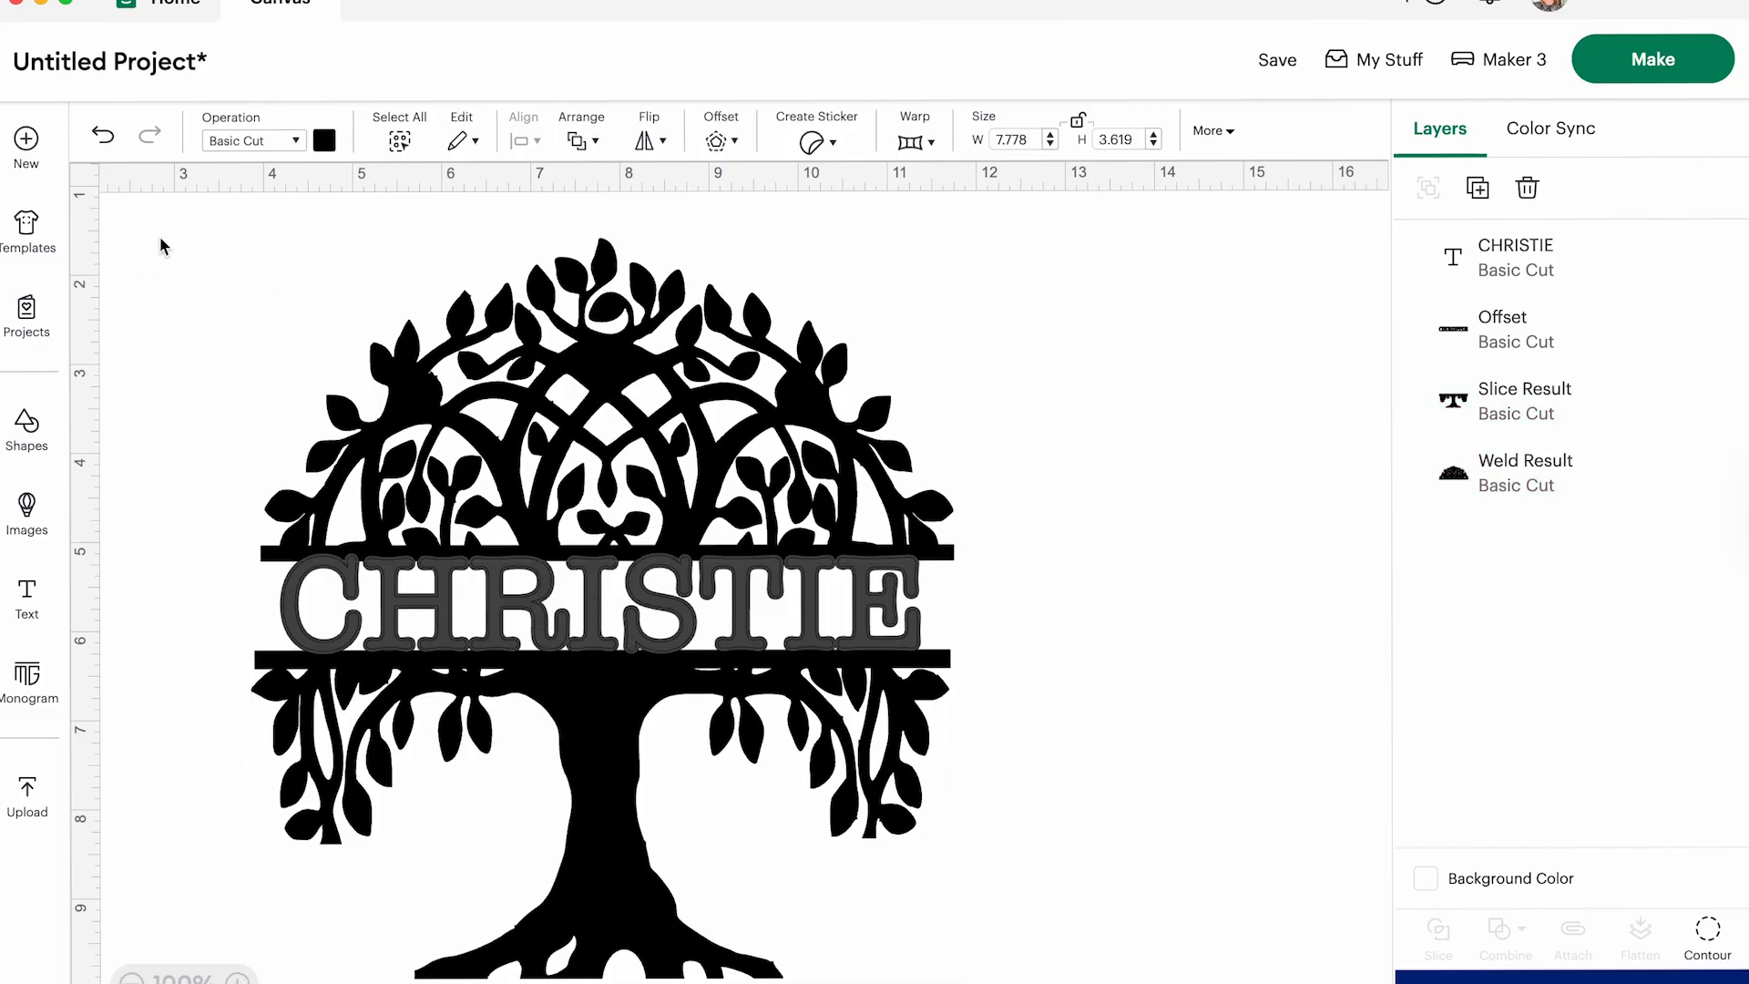
- Show the canvas grid and centre the name, its offset and both tree halves horizontally on each other
click(88, 172)
drag(191, 205, 1084, 896)
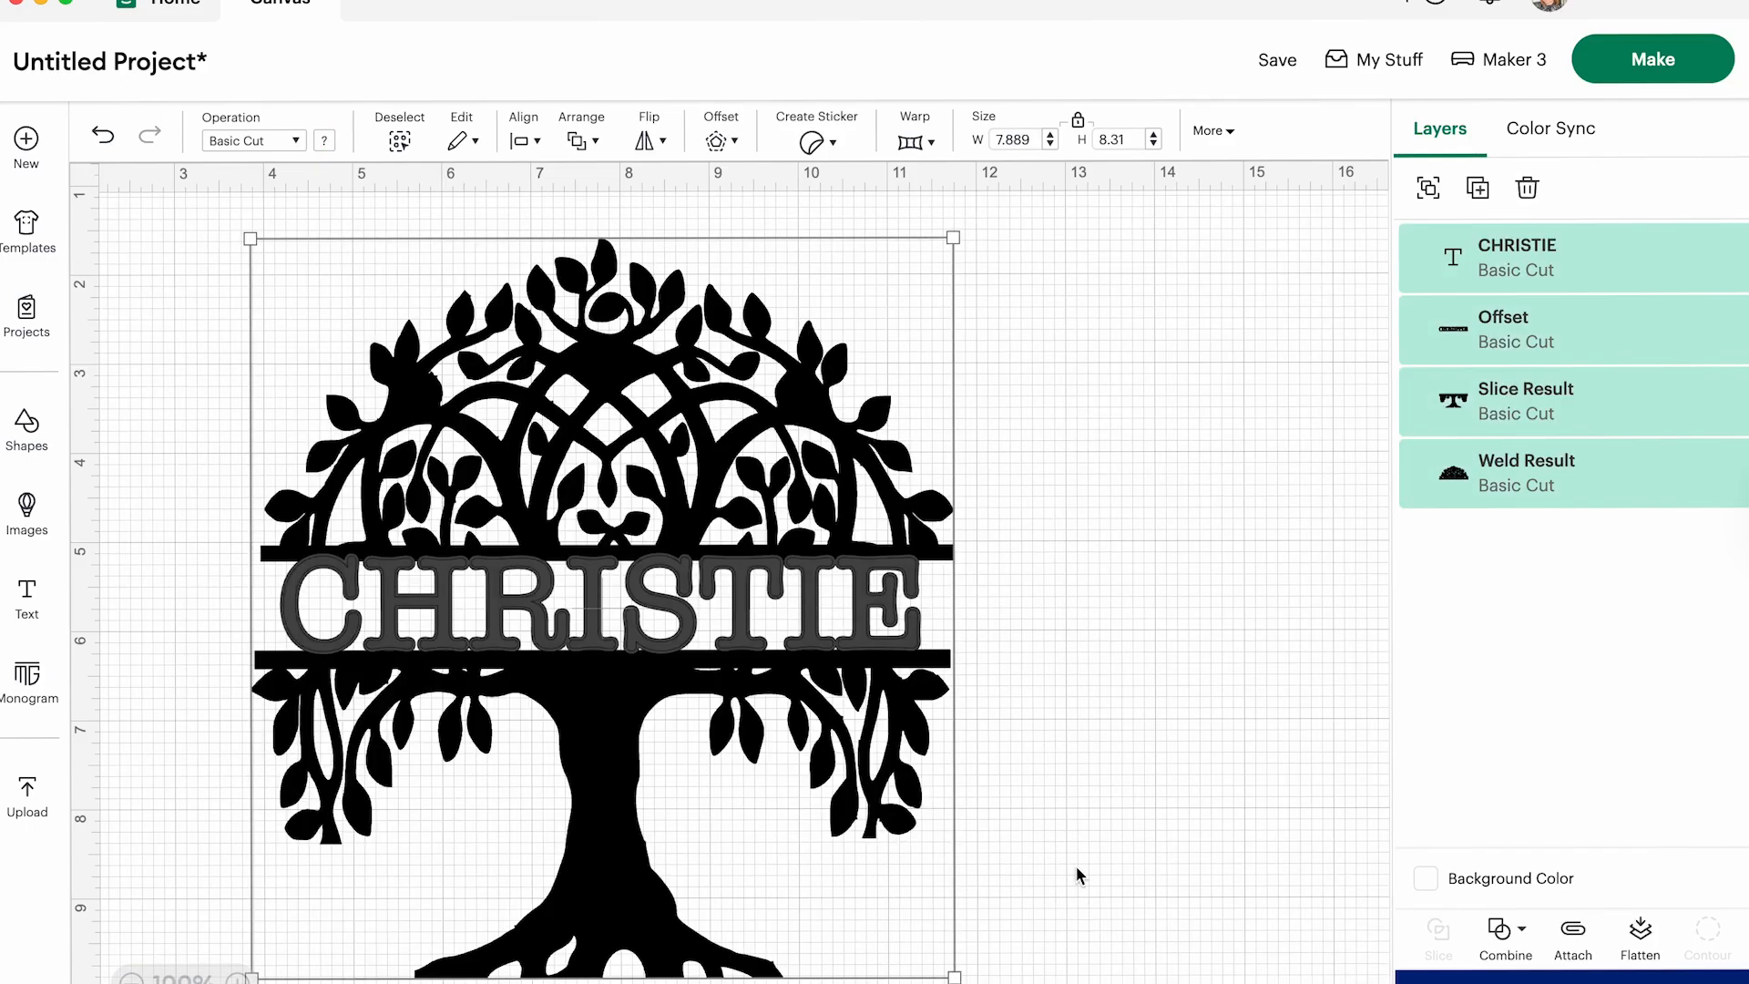
click(527, 142)
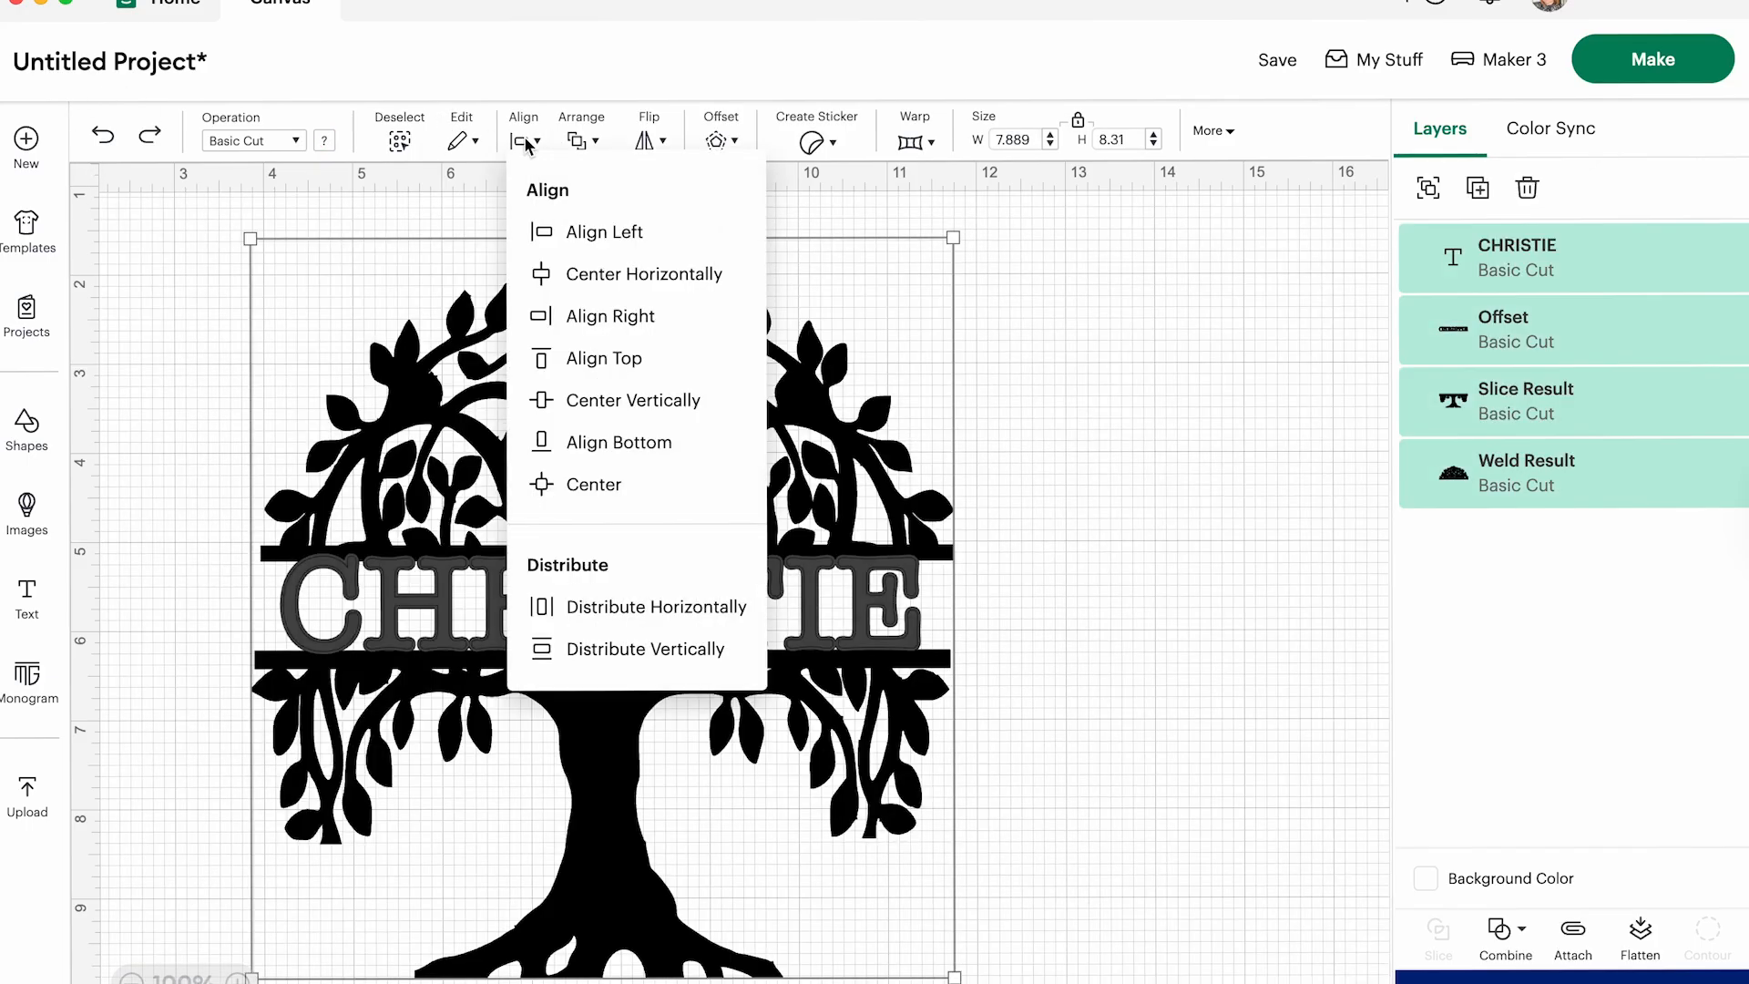
click(568, 273)
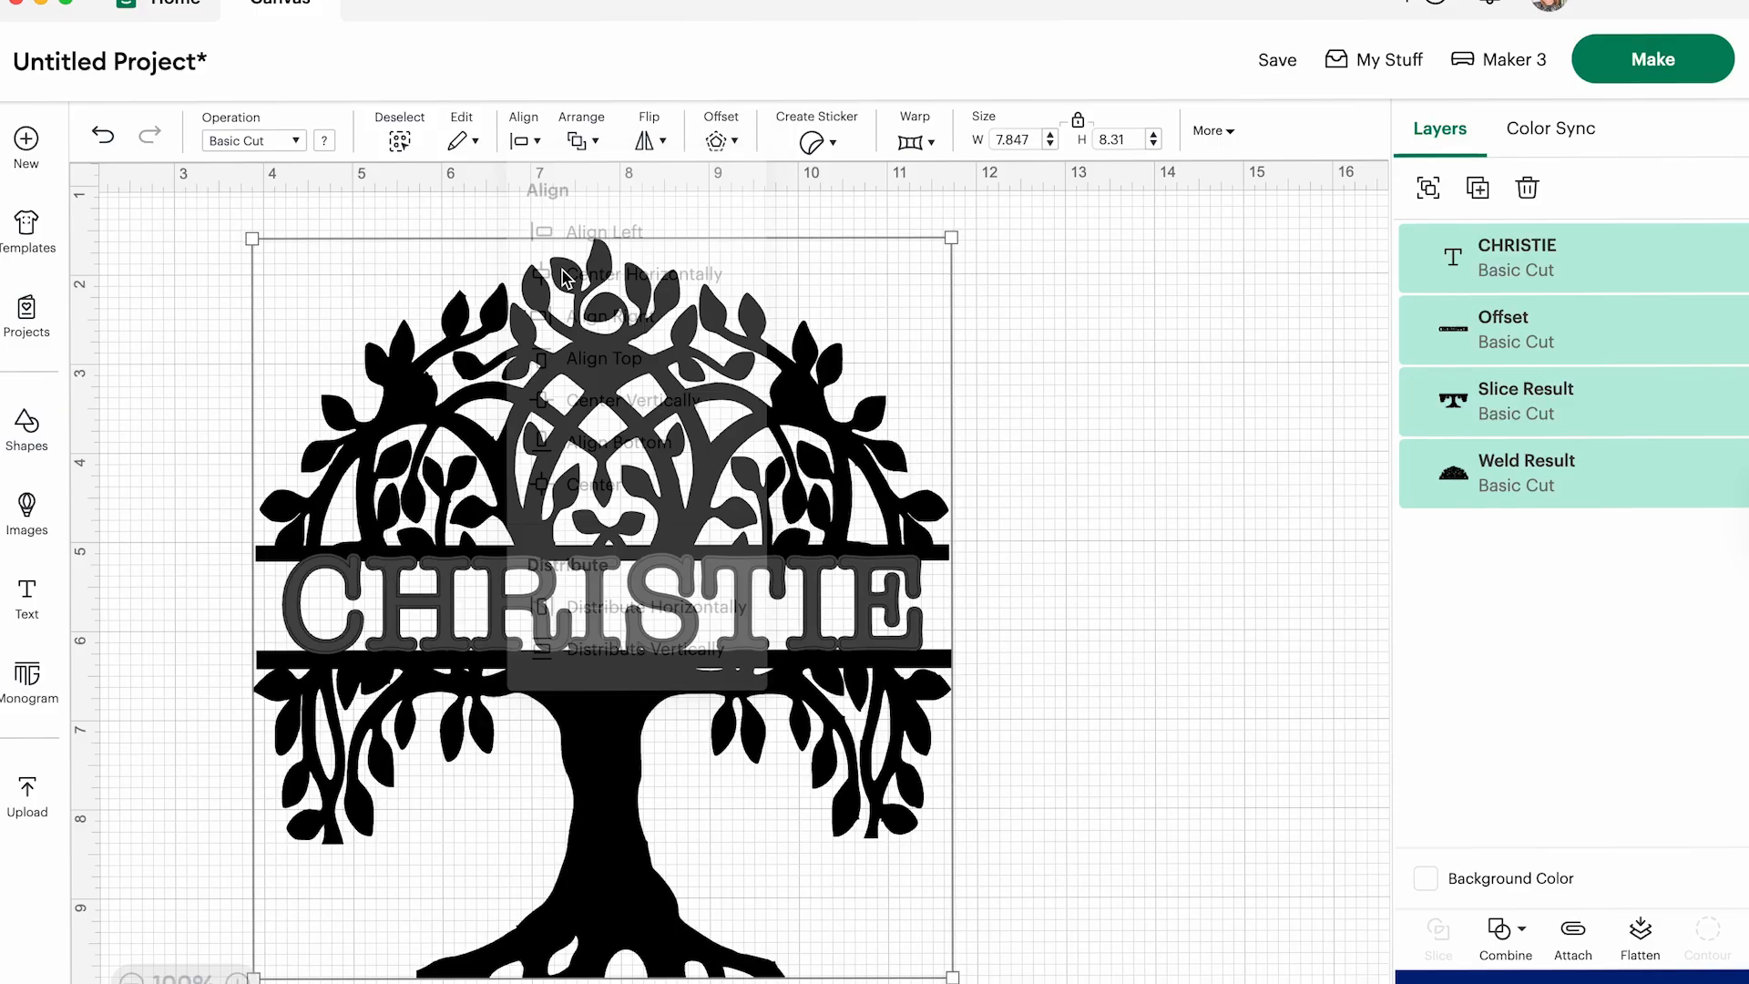
click(1086, 702)
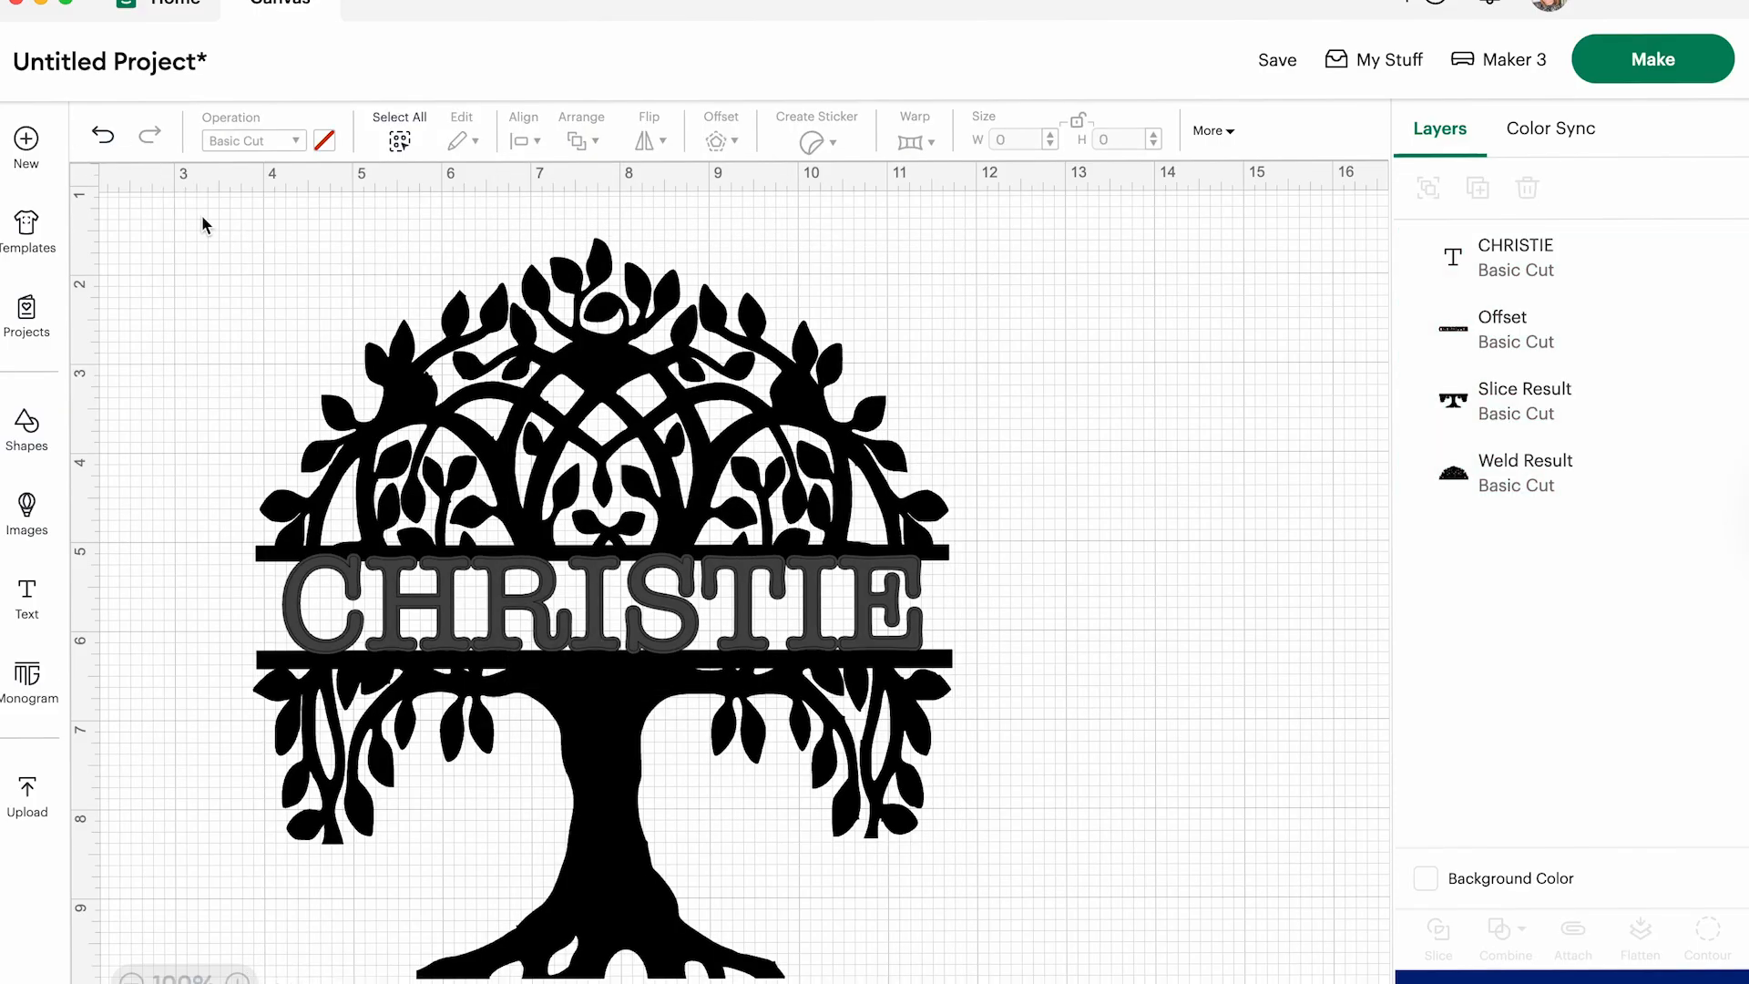
- Weld the name, its offset and both tree halves into one shape
drag(199, 213, 997, 971)
click(1505, 934)
click(1514, 669)
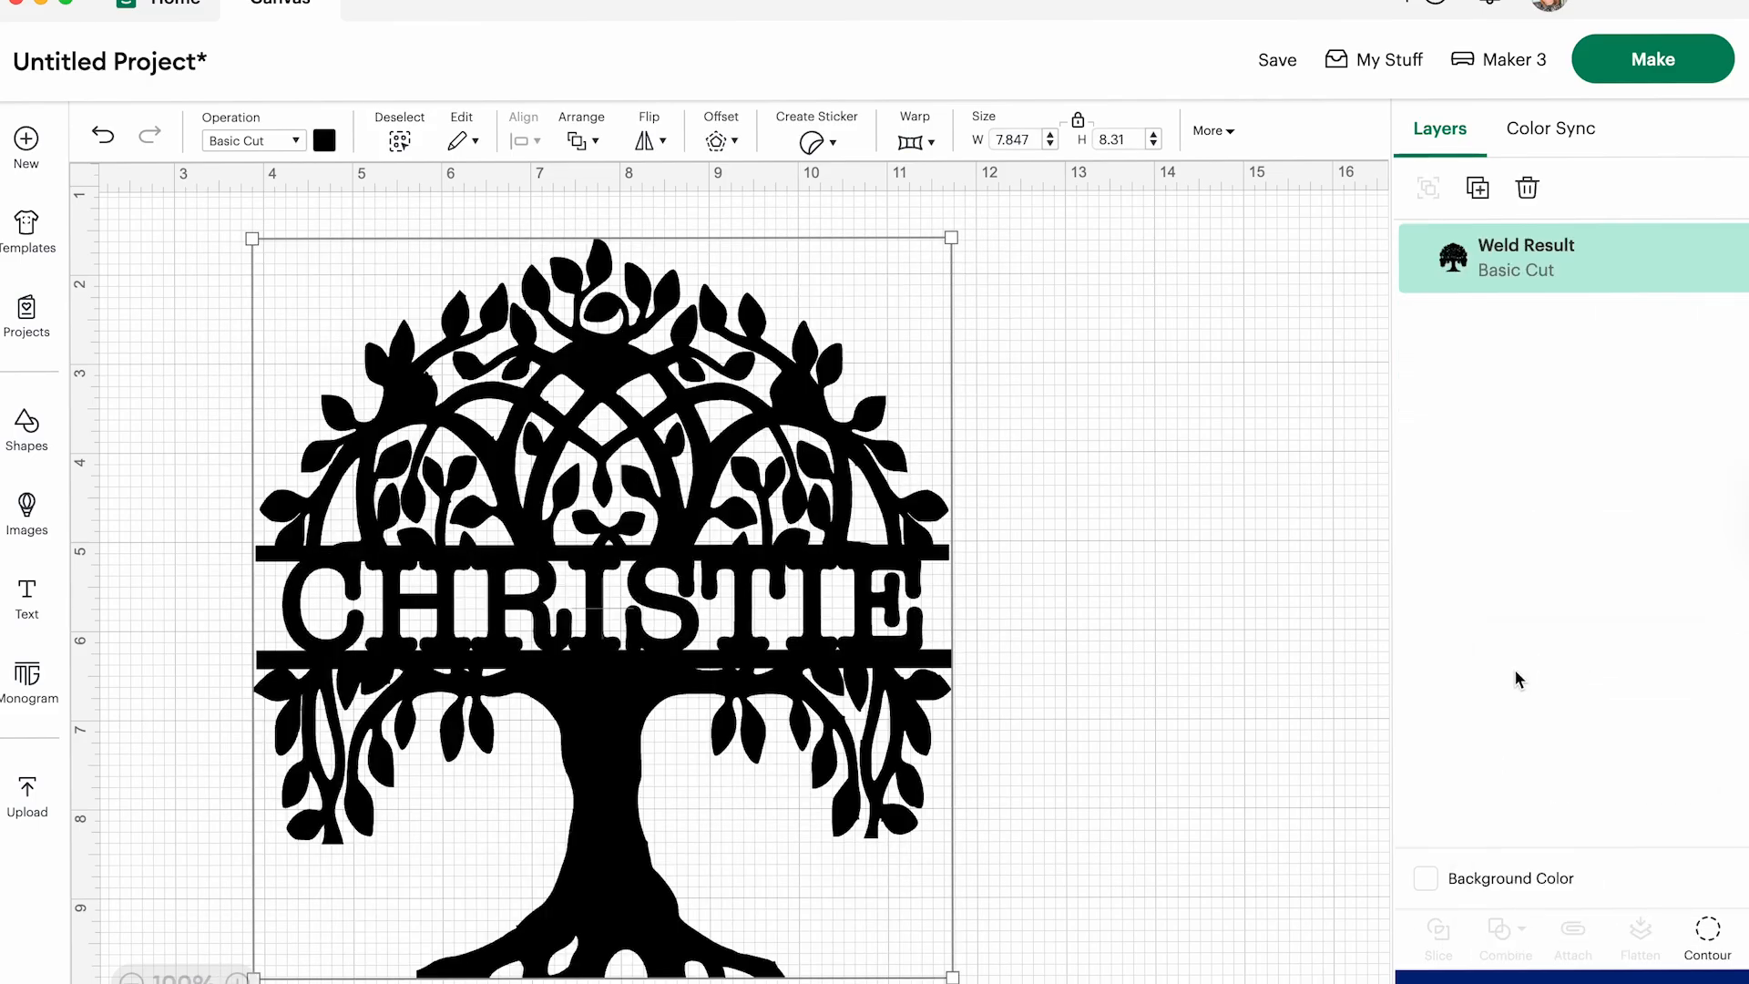